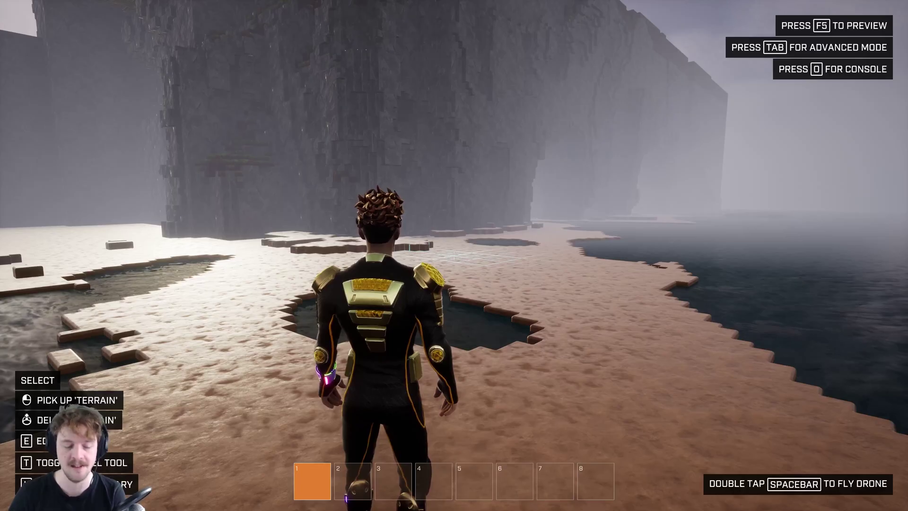
Start flying the drone, switch to advanced mode and show the world settings
key(space)
key(space)
key(Tab)
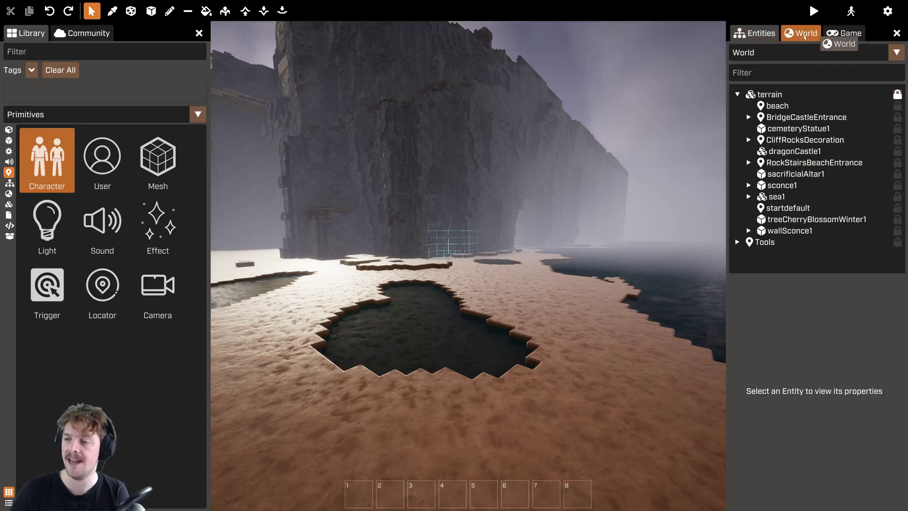
click(804, 34)
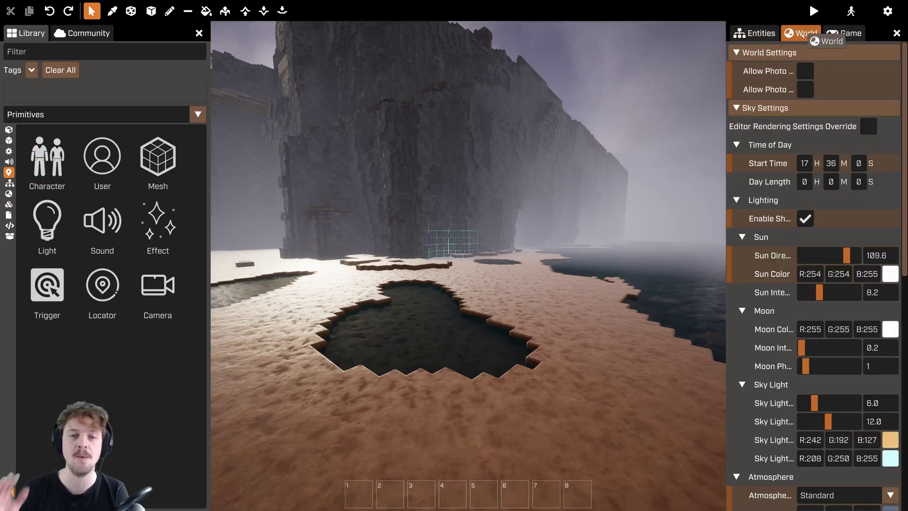
Enable the first Allow Photo option in World Settings and collapse that section
click(805, 71)
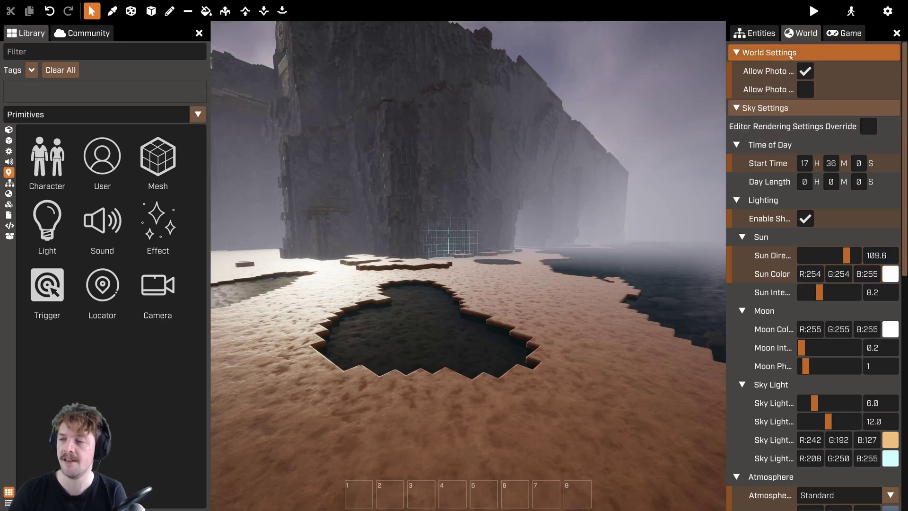
right_drag(624, 105, 662, 114)
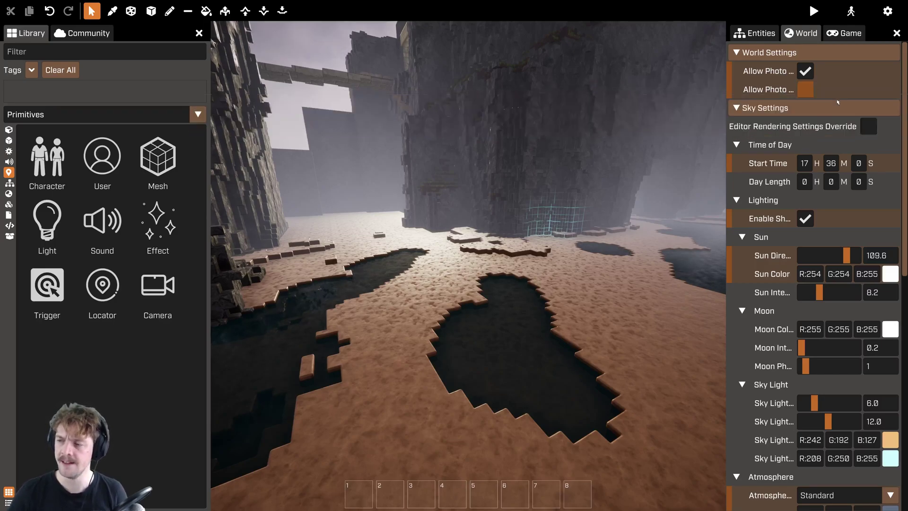
click(807, 95)
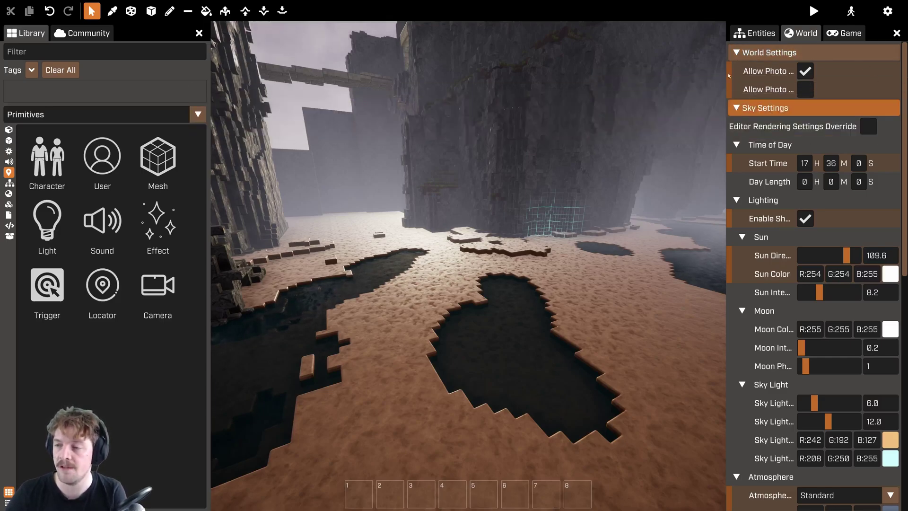
click(742, 53)
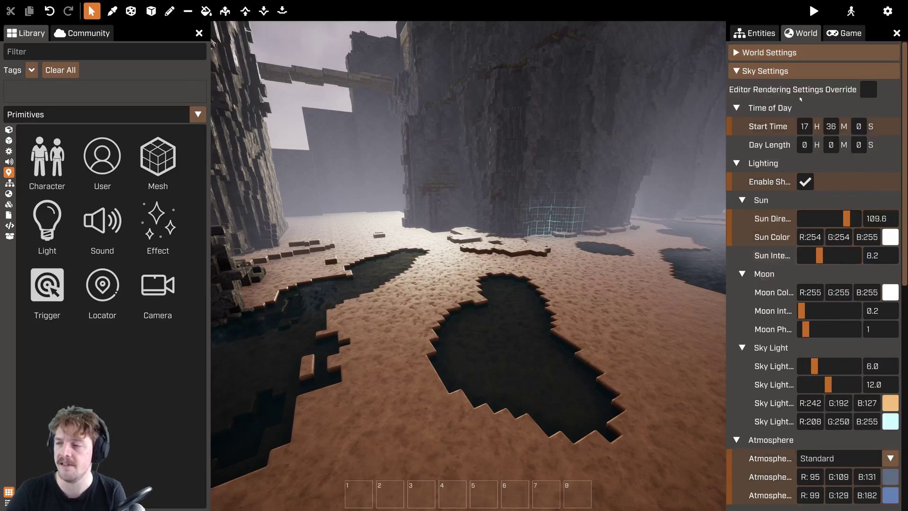
Turn on Editor Rendering Settings Override in Sky Settings and look over the cliffs and beach with it
right_drag(663, 152, 473, 107)
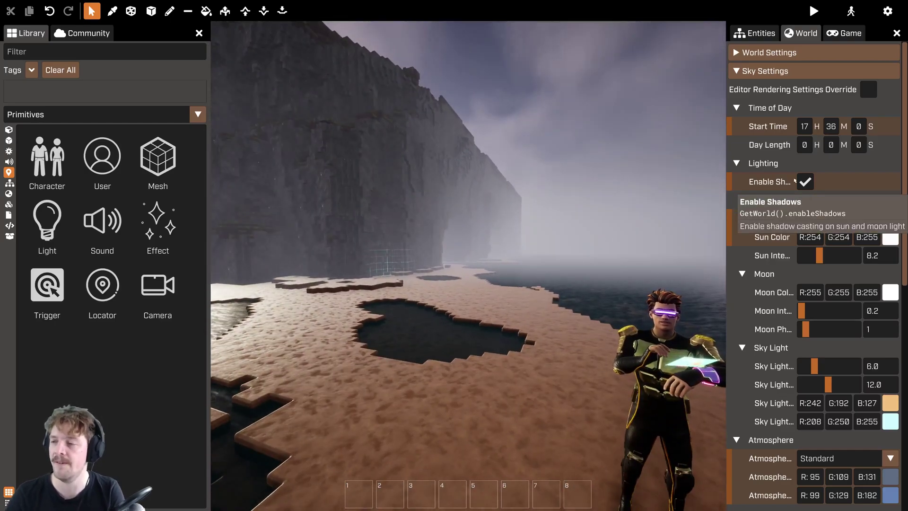
click(804, 145)
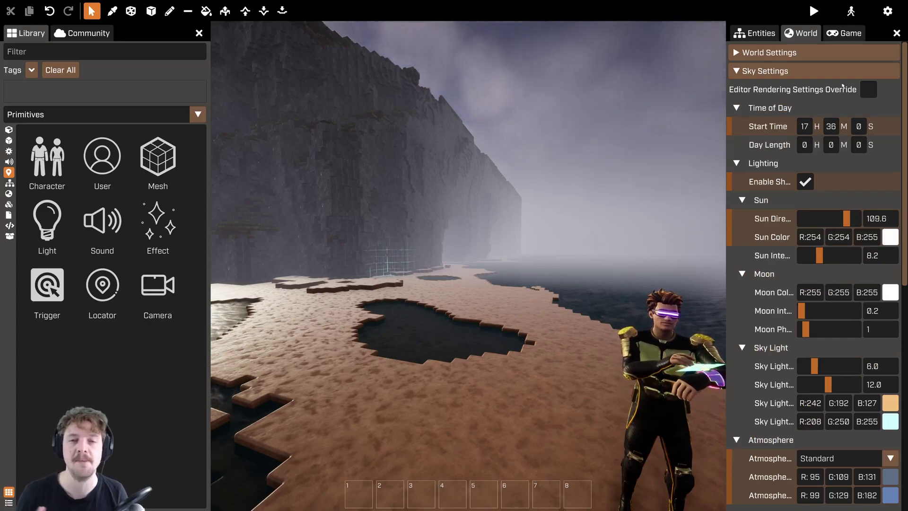
click(869, 90)
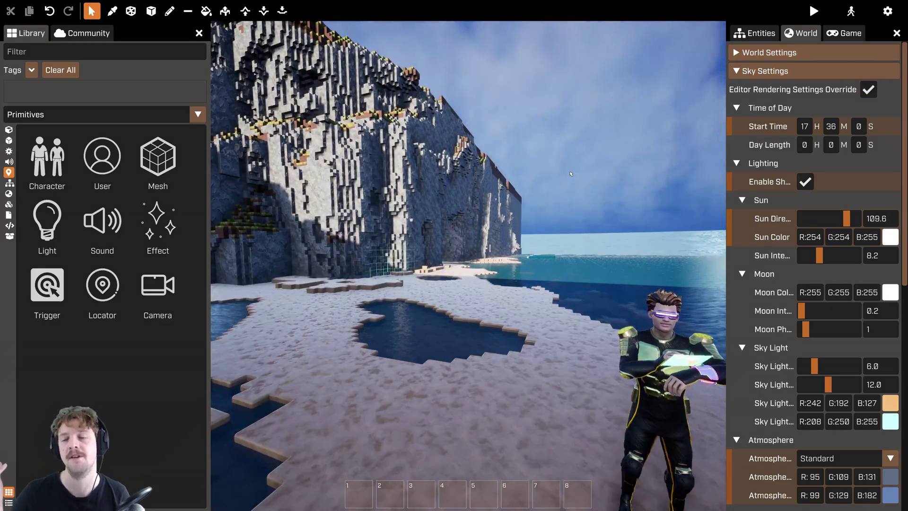
key(w)
right_drag(631, 155, 469, 266)
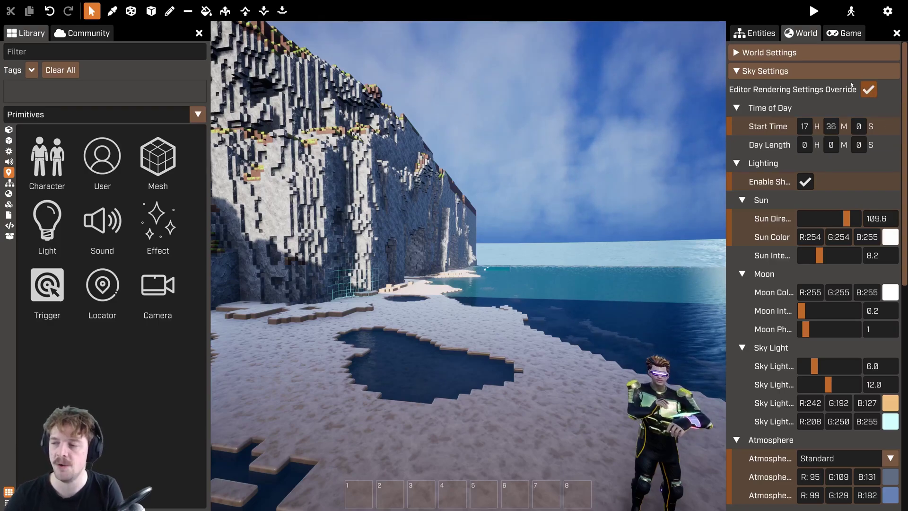
right_drag(393, 138, 327, 144)
key(s)
mouse_move(468, 268)
right_down()
mouse_move(525, 248)
mouse_move(468, 267)
right_up()
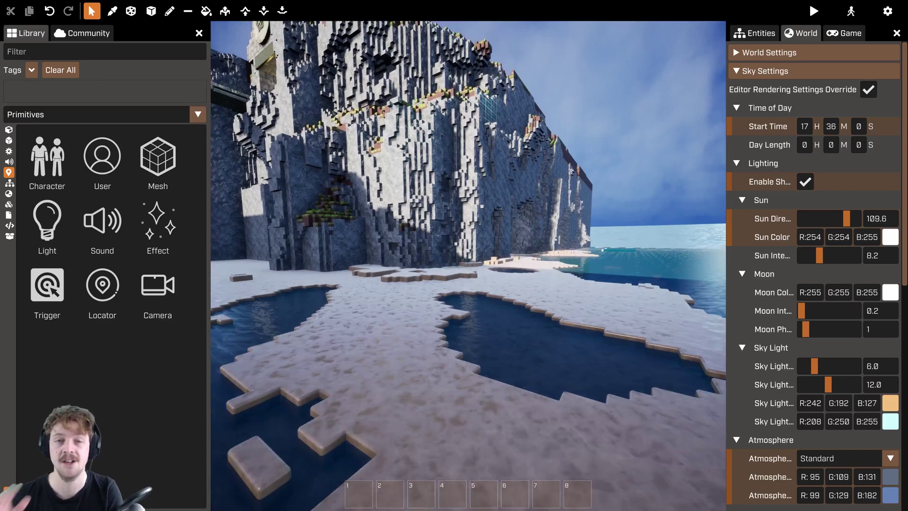
Turn off Editor Rendering Settings Override and look over the beach and cliffs in the world's own lighting
click(869, 90)
key(s)
right_drag(664, 178, 644, 179)
key(w)
right_drag(468, 266, 525, 272)
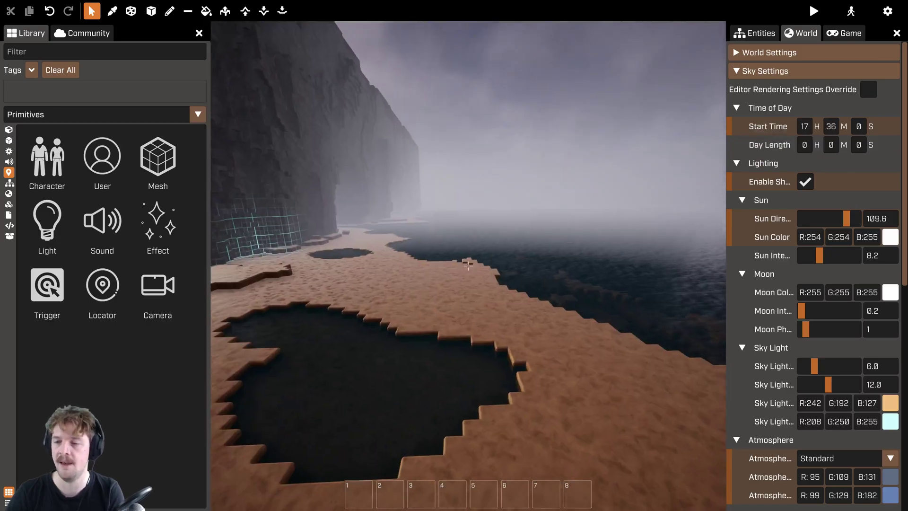
right_drag(507, 115, 440, 114)
right_drag(592, 116, 634, 119)
key(s)
mouse_move(469, 265)
right_down()
mouse_move(431, 275)
mouse_move(270, 275)
mouse_move(466, 266)
right_up()
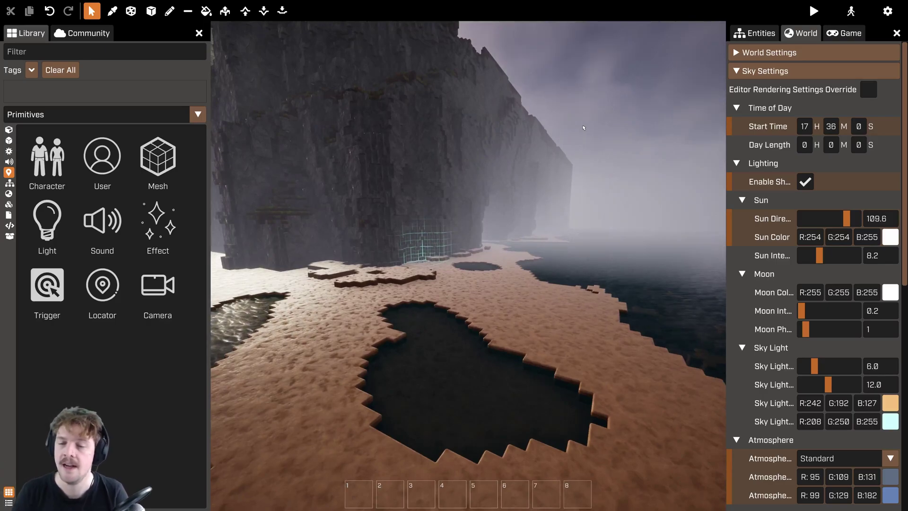
Set the Start Time hour to 12 and check the sun and lighting above the castle cliffs
right_drag(468, 267, 449, 279)
key(w)
key(s)
key(w)
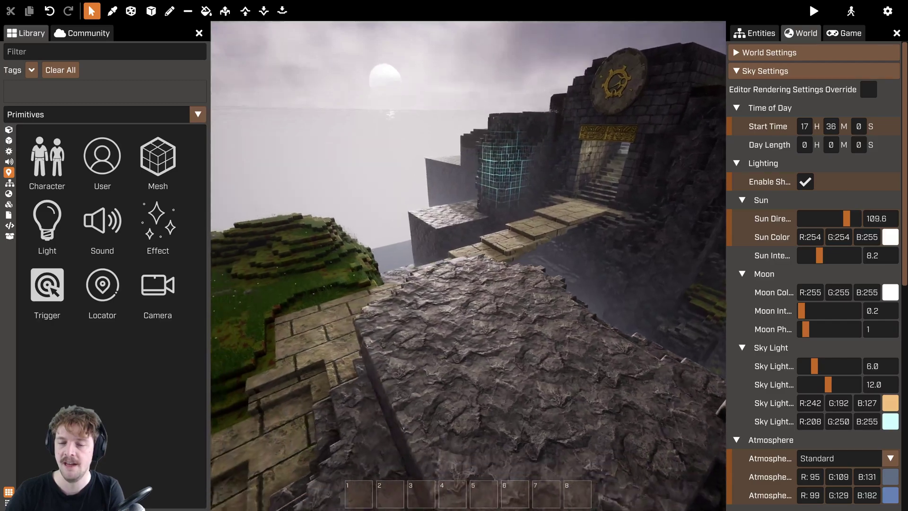
key(a)
right_drag(415, 354, 487, 326)
key(d)
mouse_move(468, 266)
right_down()
mouse_move(407, 222)
mouse_move(369, 225)
mouse_move(544, 290)
mouse_move(454, 275)
right_up()
key(a)
key(a)
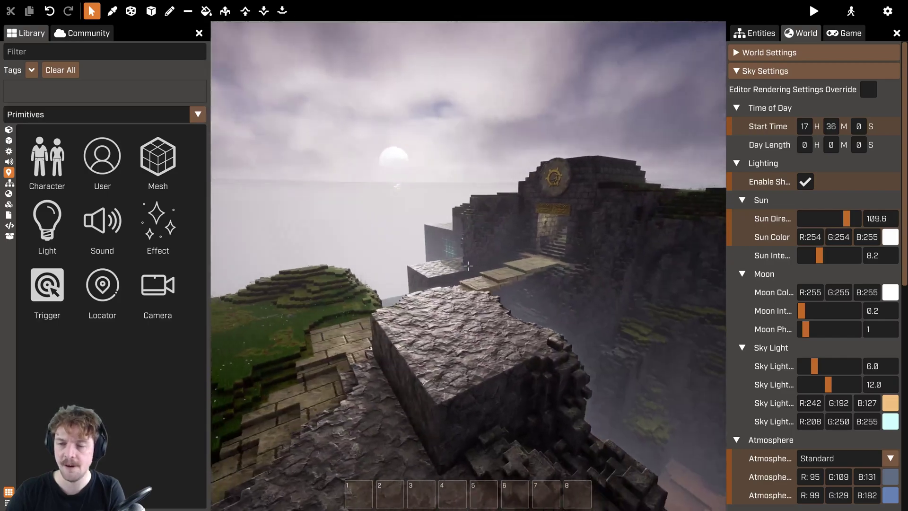
click(806, 127)
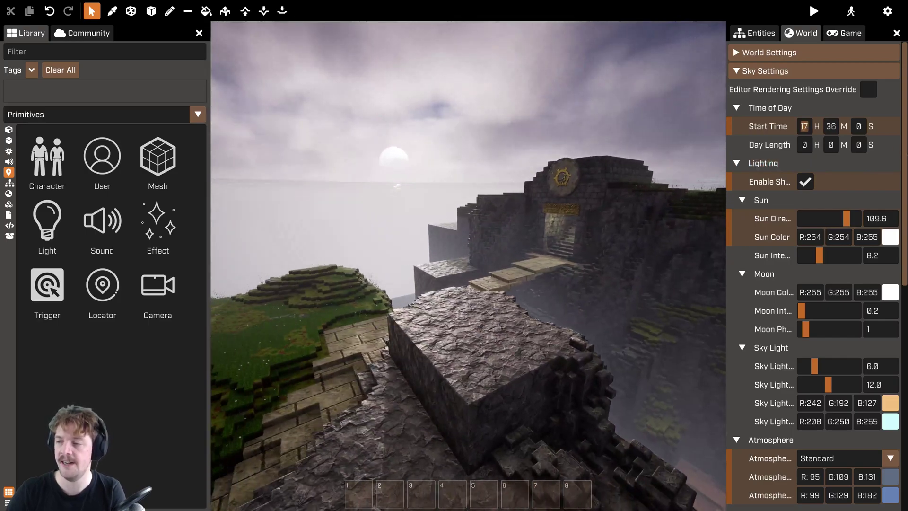
text(12)
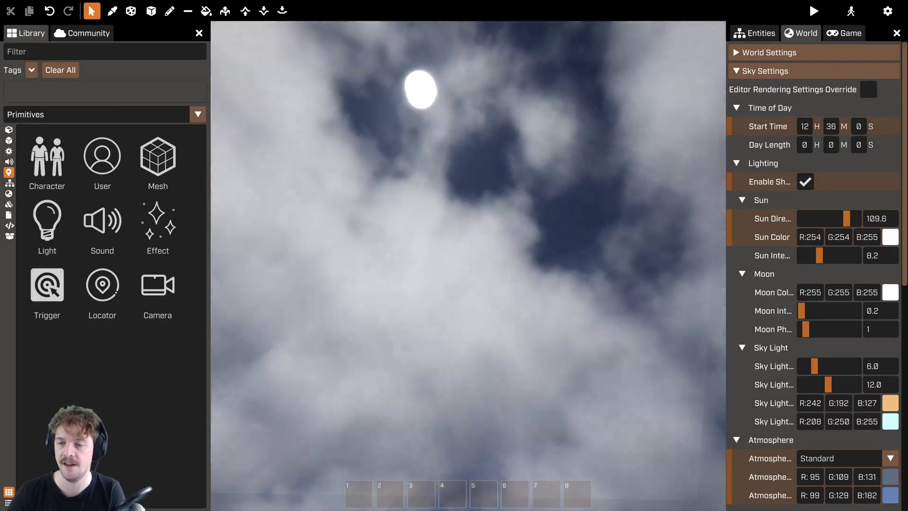
right_drag(468, 266, 469, 378)
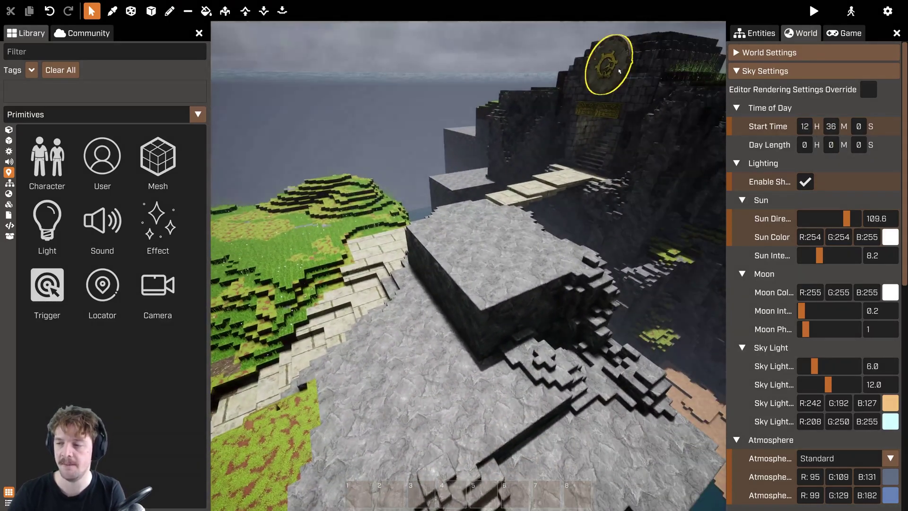
right_drag(541, 108, 651, 119)
Try adjusting the Start Time hour further, and undo the hour changes
drag(804, 129, 782, 133)
key(ctrl+z)
right_drag(662, 156, 724, 173)
right_drag(468, 266, 587, 265)
key(ctrl+z)
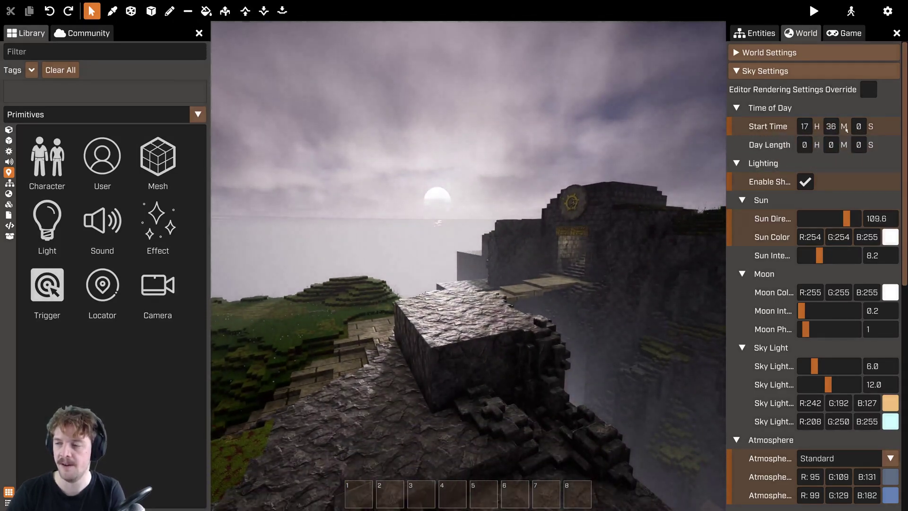
Try shifting the Start Time minutes to 47 and other values, undoing each change
mouse_move(835, 131)
mouse_down()
mouse_move(850, 133)
mouse_move(841, 138)
mouse_up()
drag(844, 136, 846, 137)
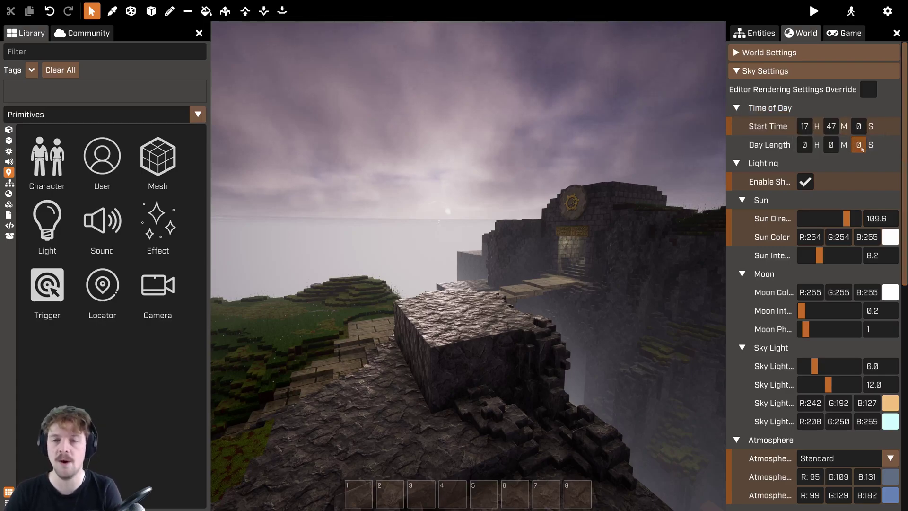
key(ctrl+z)
drag(836, 126, 653, 170)
key(ctrl+z)
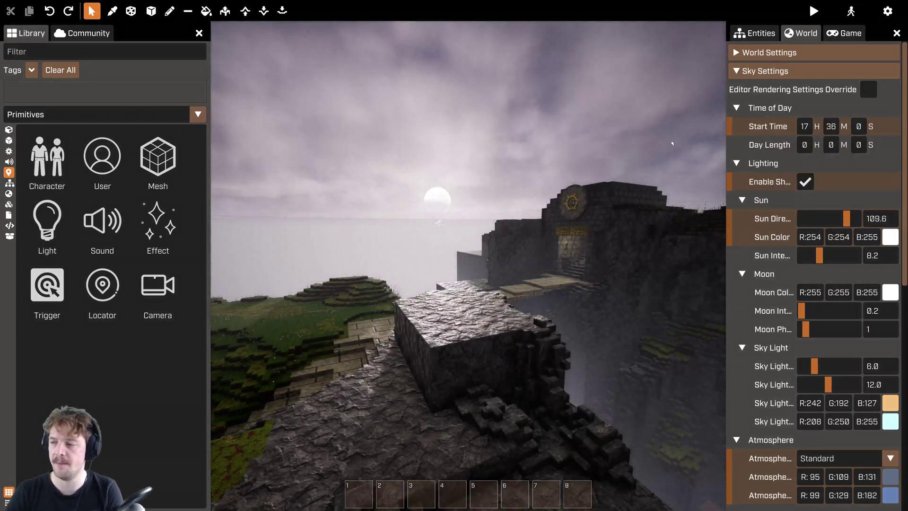
Set the Day Length to 1 minute
mouse_move(610, 135)
right_down()
mouse_move(710, 180)
mouse_move(653, 198)
mouse_move(610, 136)
right_up()
key(w)
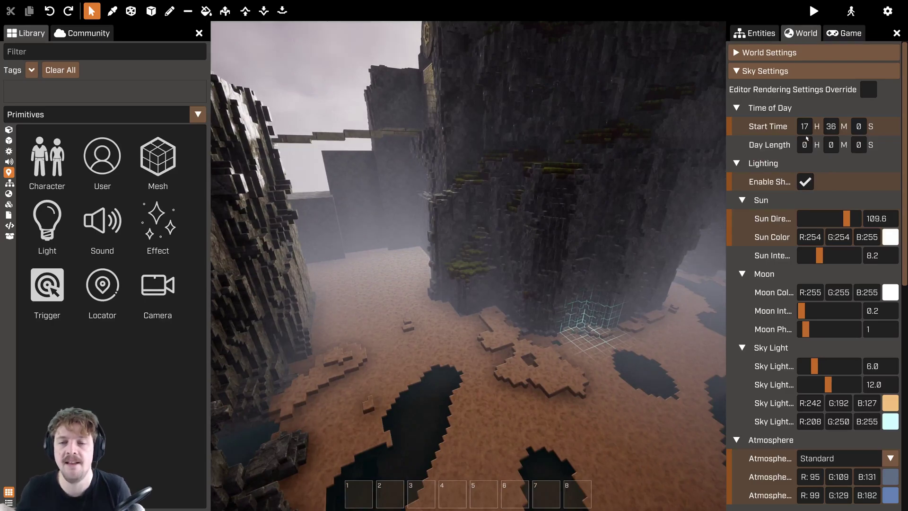
mouse_move(527, 241)
right_down()
mouse_move(662, 209)
mouse_move(660, 217)
mouse_move(527, 239)
right_up()
key(s)
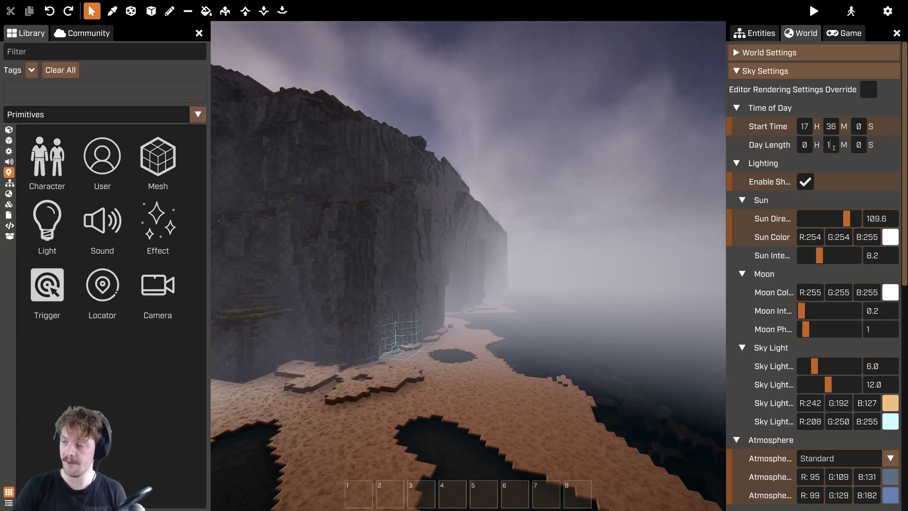
text(1)
key(Return)
Examine how the sun, sky and shadows move through the day and night cycle over the beach, sea and cliffs
right_drag(667, 154, 468, 266)
key(w)
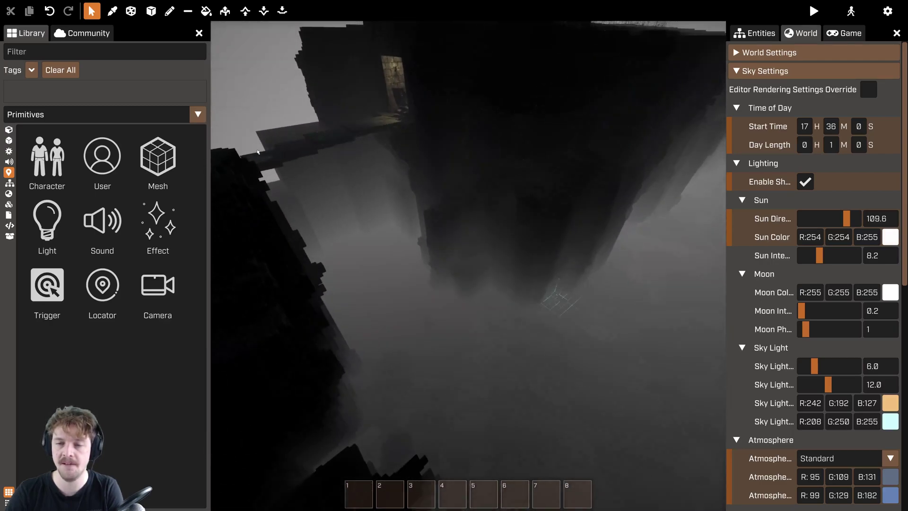
right_drag(664, 405, 562, 395)
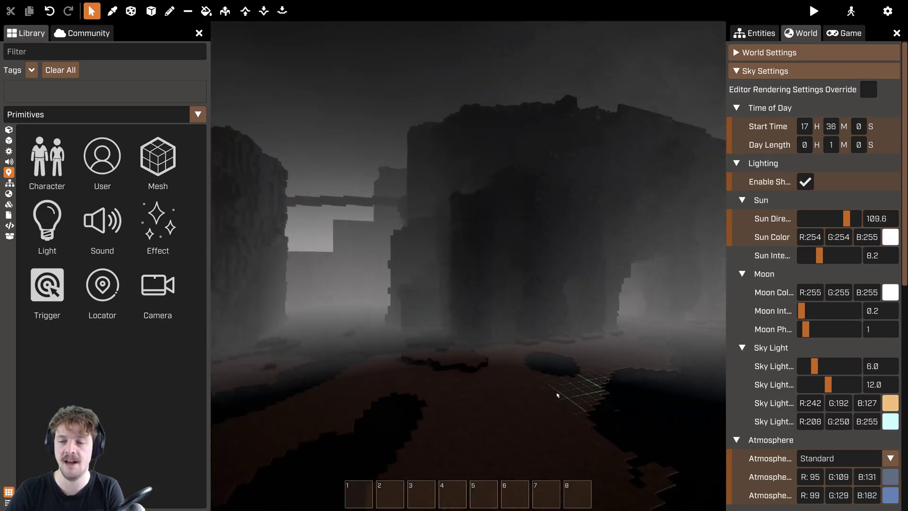
right_drag(490, 237, 469, 266)
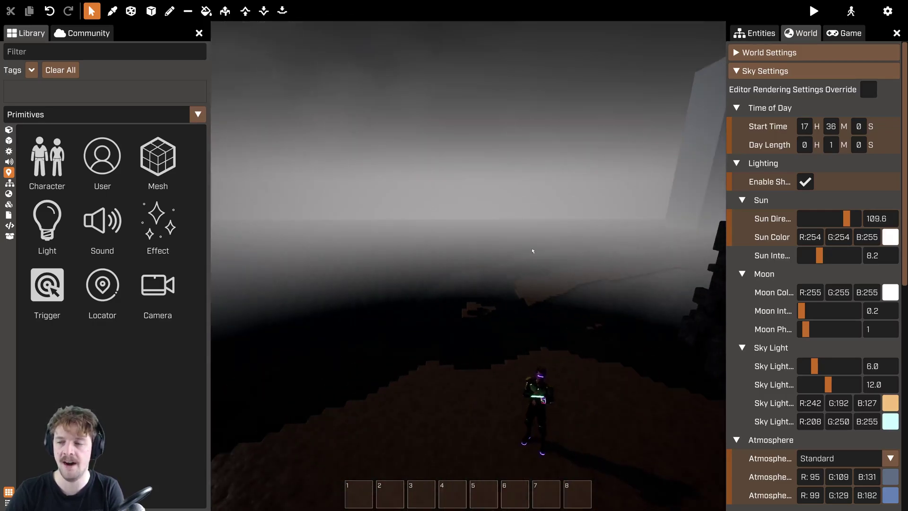
right_drag(649, 225, 688, 221)
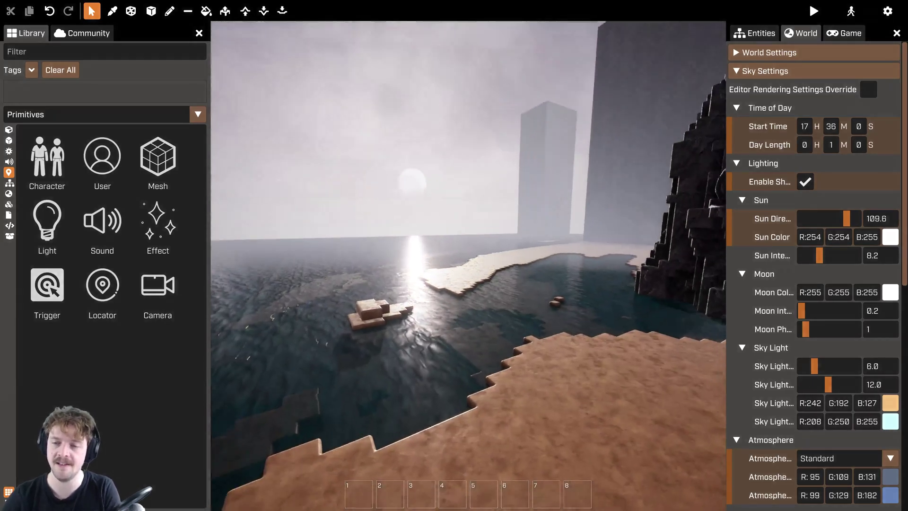
right_drag(450, 184, 408, 116)
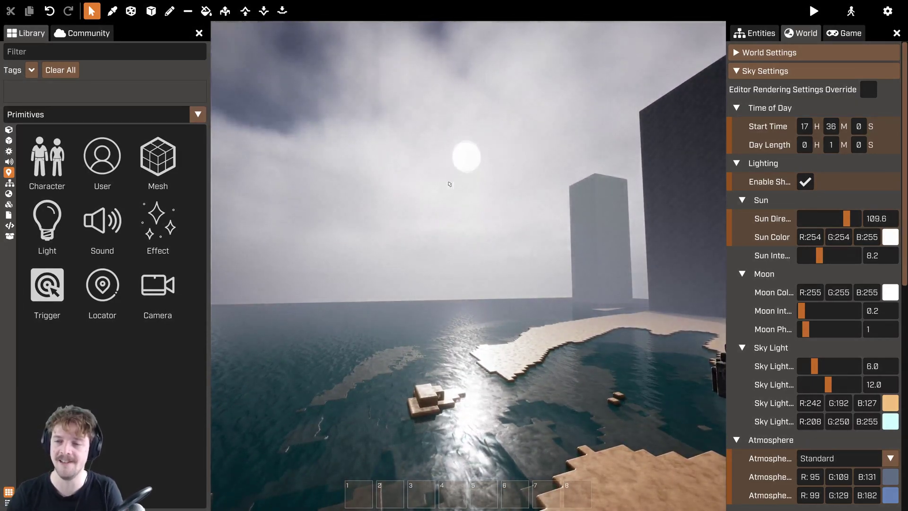
right_drag(449, 184, 468, 124)
key(a)
right_drag(468, 265, 480, 244)
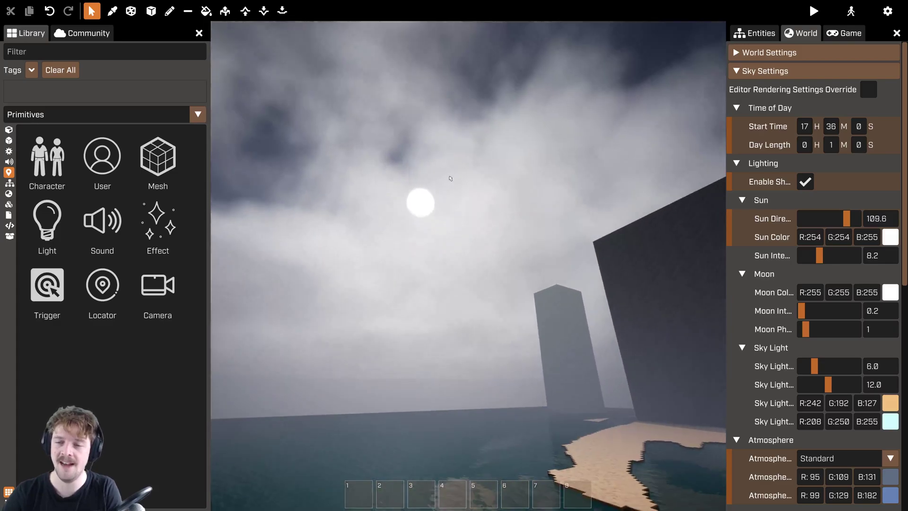
right_drag(383, 263, 432, 201)
right_drag(383, 263, 413, 286)
right_drag(468, 266, 420, 262)
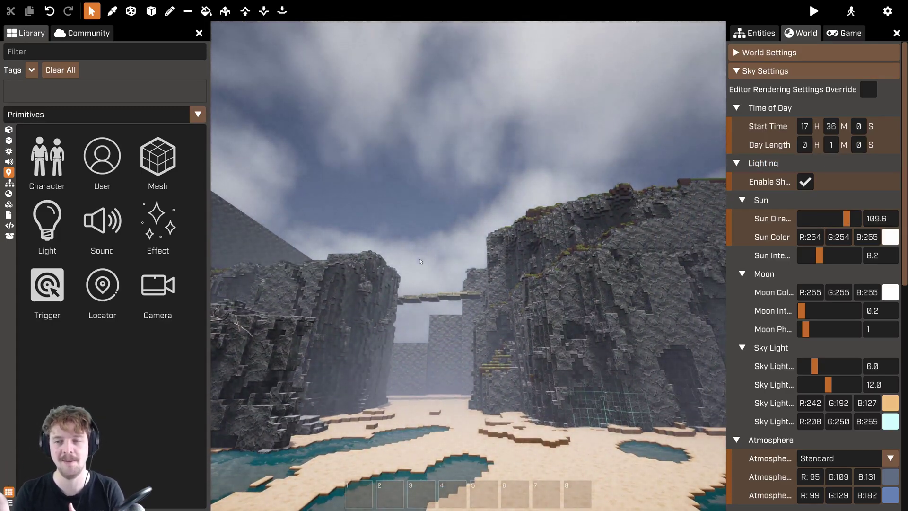
right_drag(469, 266, 450, 272)
key(s)
right_drag(464, 166, 532, 99)
right_drag(468, 266, 433, 343)
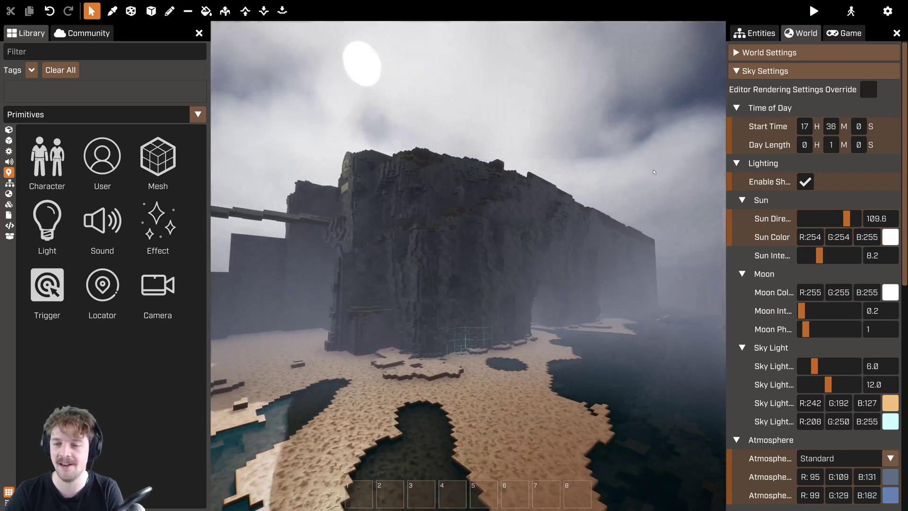
Reset the Day Length to 0 hours, 0 minutes and 0 seconds
click(832, 146)
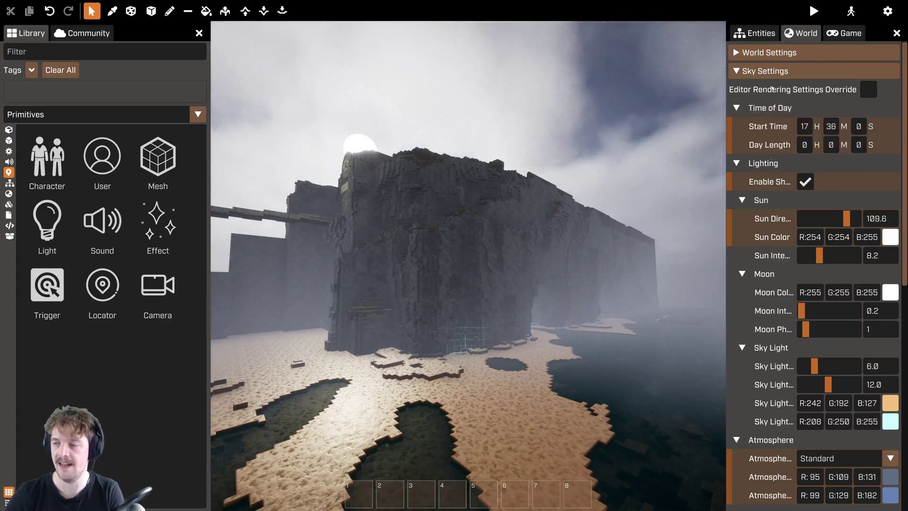
mouse_move(833, 132)
mouse_down()
mouse_move(788, 128)
mouse_move(833, 128)
mouse_up()
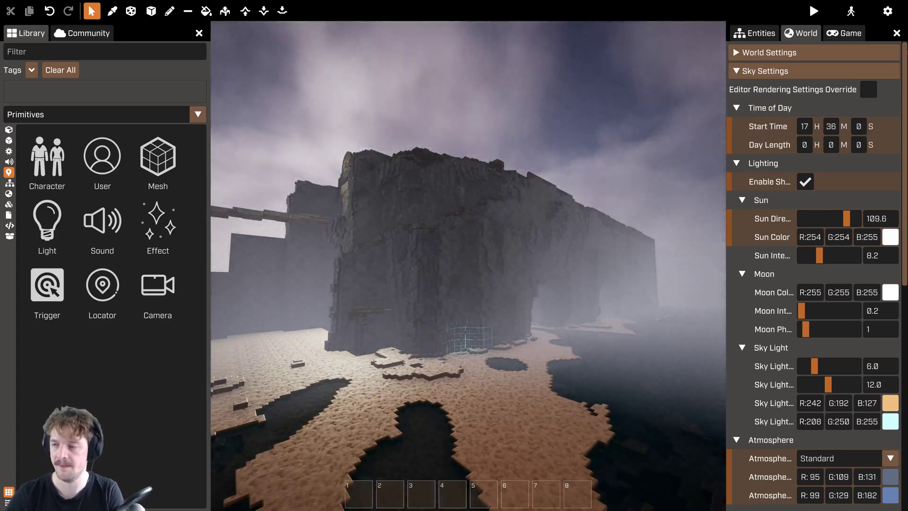
right_drag(514, 195, 469, 266)
right_click(806, 148)
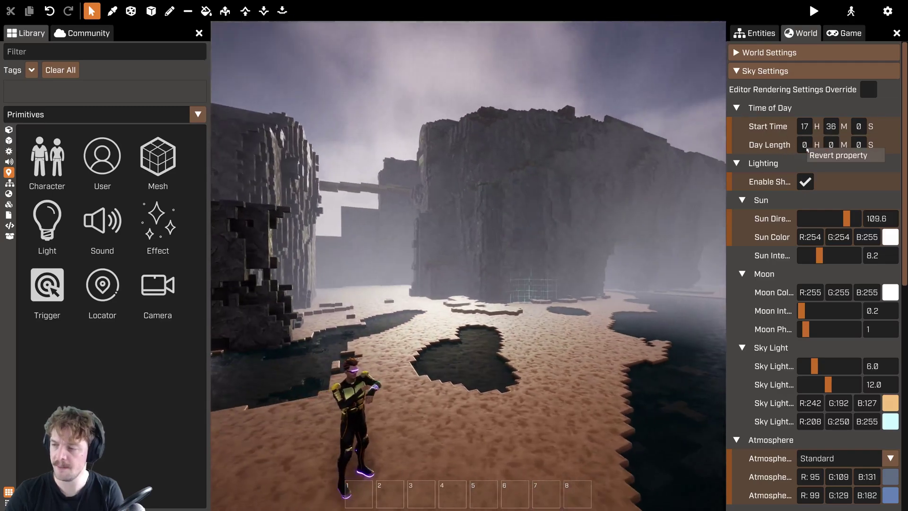
click(846, 174)
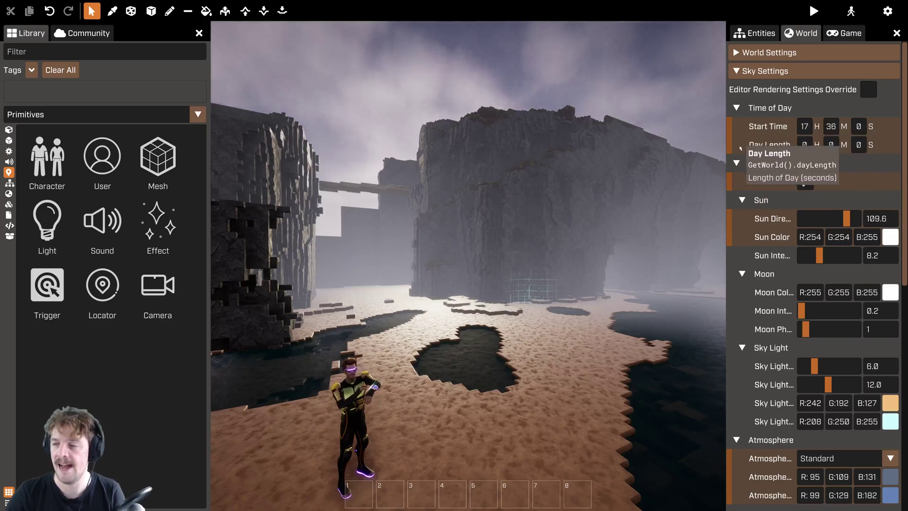
Revert the Day Length and the lighting's Enable Shadows property to their defaults
right_click(781, 149)
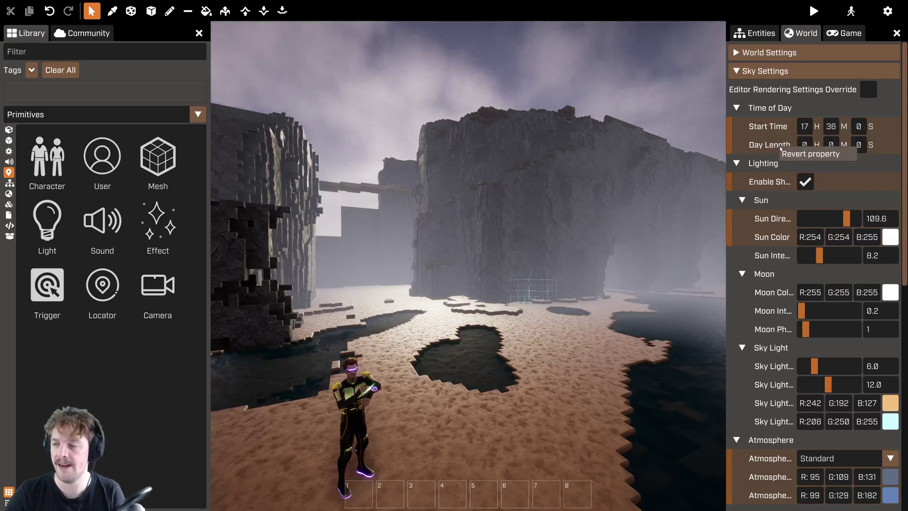
click(806, 155)
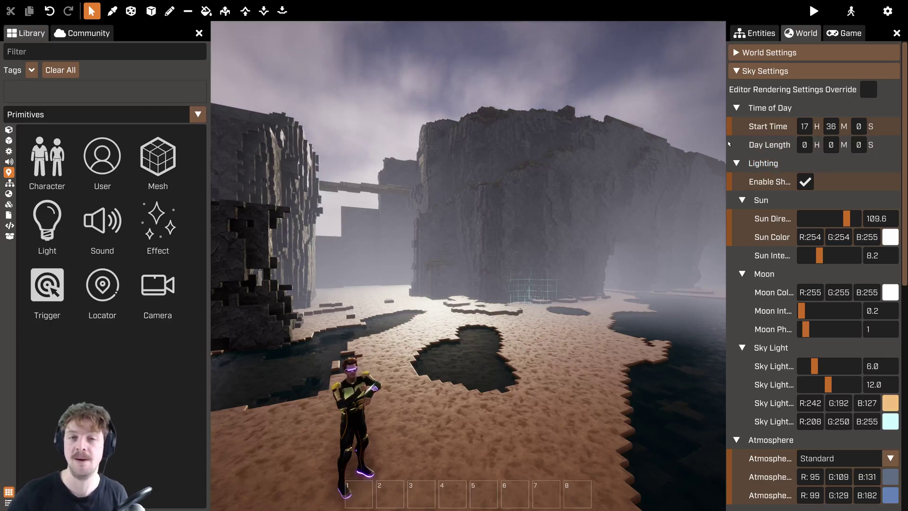
click(755, 33)
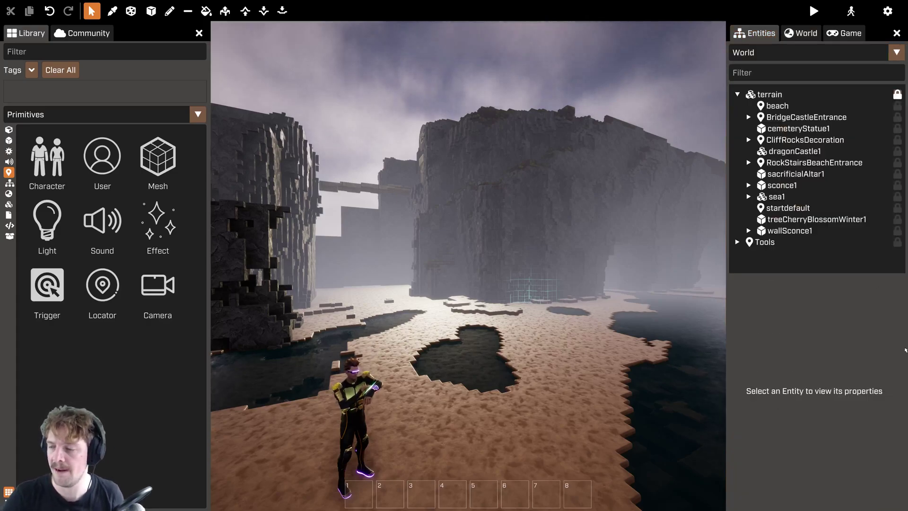
click(799, 34)
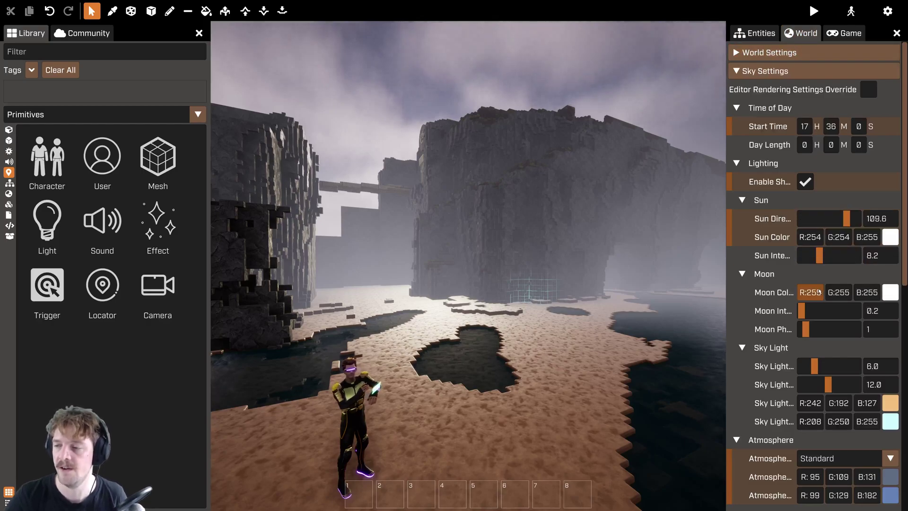
right_click(770, 187)
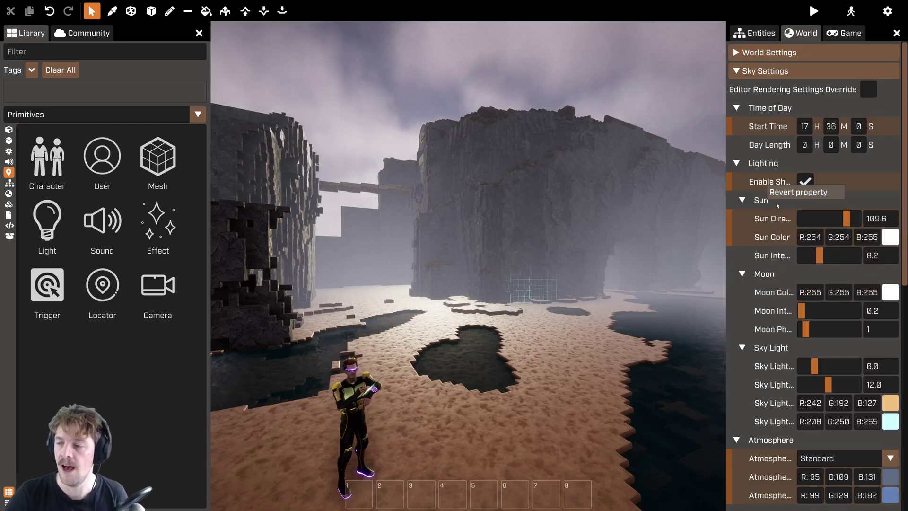
click(790, 193)
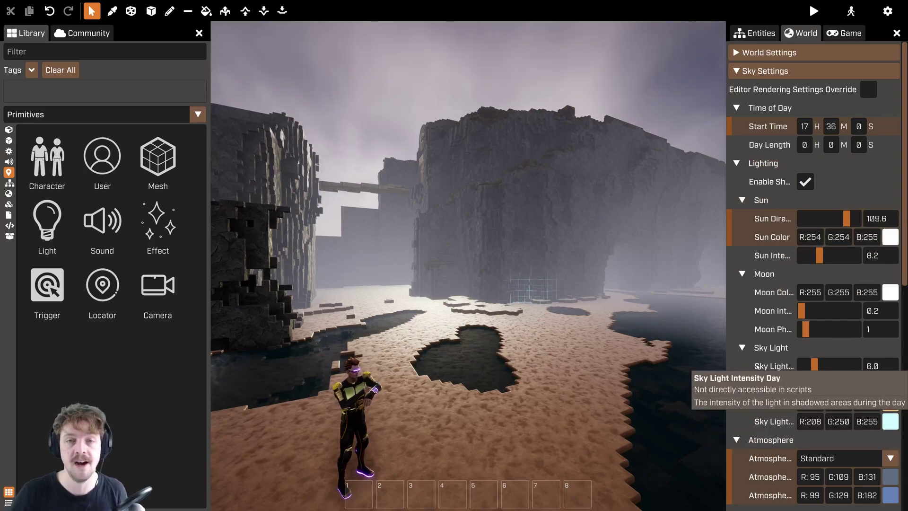
Try a Sun Direction of 92.8 with the sun over the cliffs in view, and undo the change
right_drag(570, 221, 468, 238)
key(w)
key(e)
key(q)
key(e)
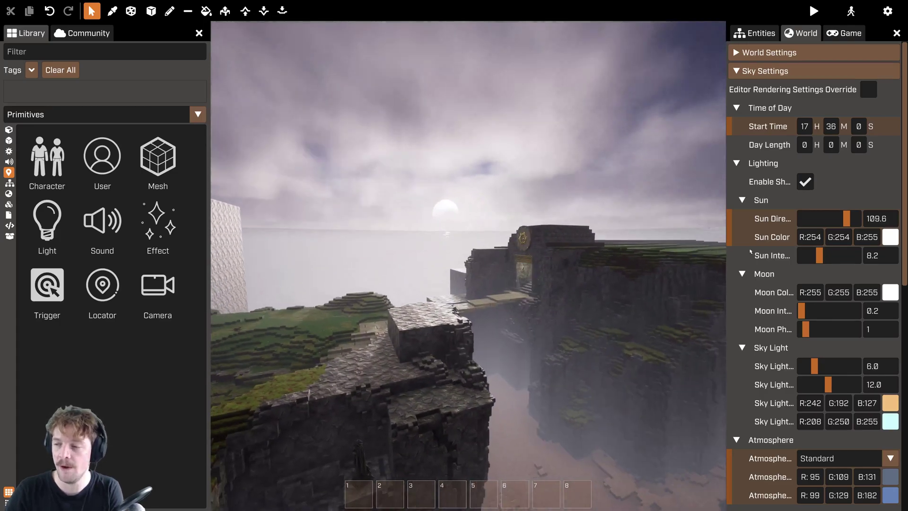
right_drag(444, 212, 469, 266)
key(d)
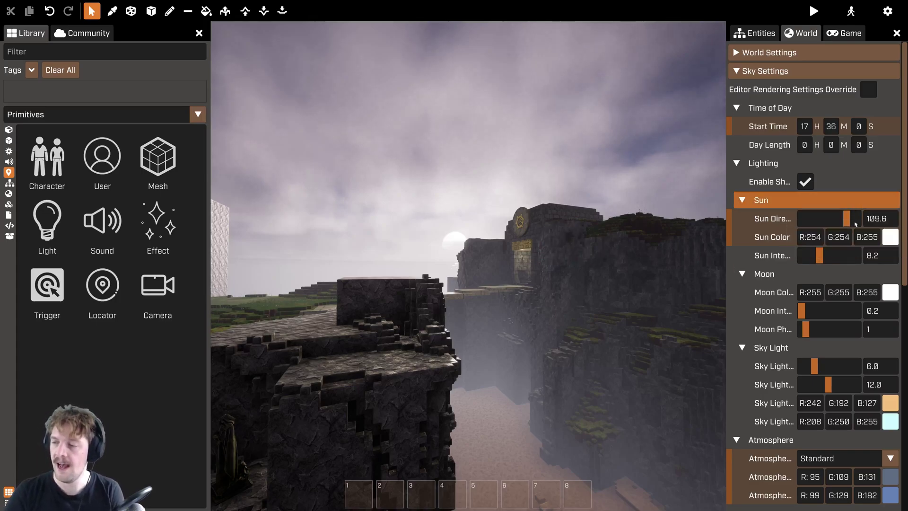
right_drag(612, 253, 468, 266)
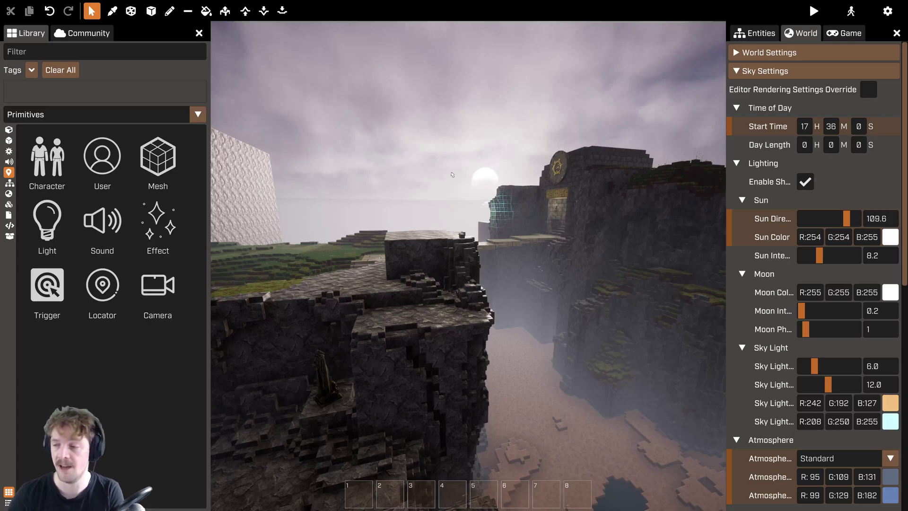
drag(846, 226, 842, 229)
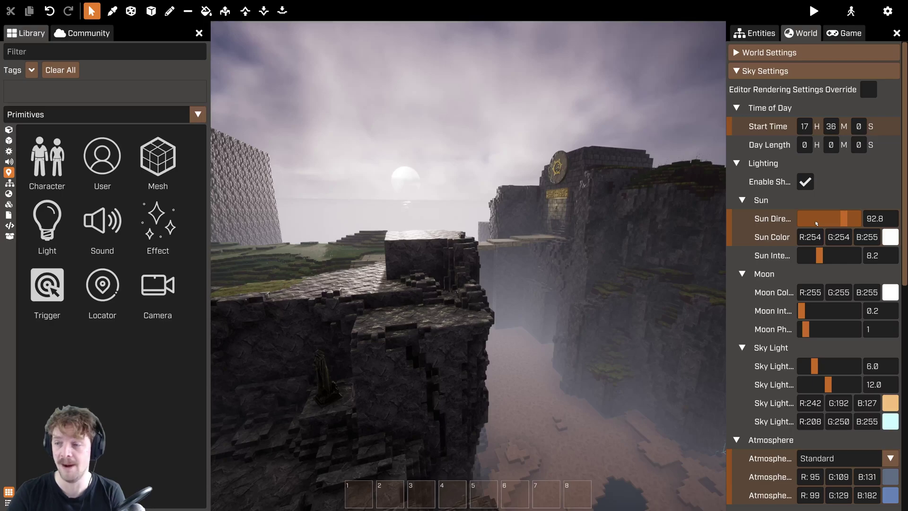
right_drag(559, 126, 492, 78)
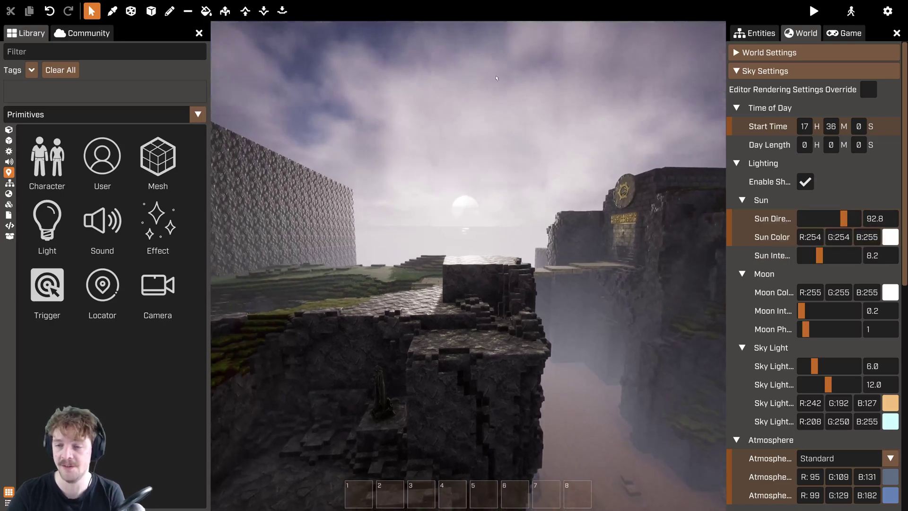
right_drag(641, 193, 753, 214)
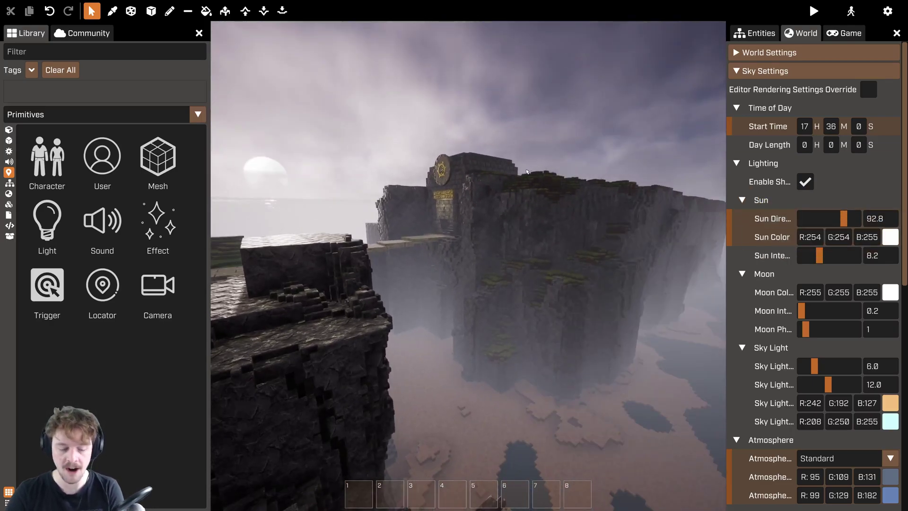
key(ctrl+z)
Try Sun Direction values of -93.2 and -129.2 over the sea and cliffs, and undo both changes
key(a)
right_drag(601, 184, 469, 266)
drag(847, 219, 814, 219)
right_drag(568, 232, 469, 265)
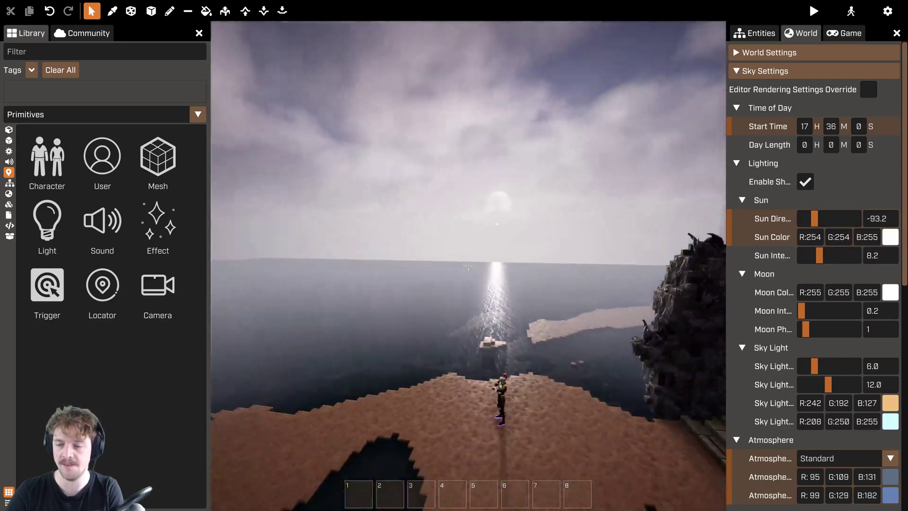
key(Tab)
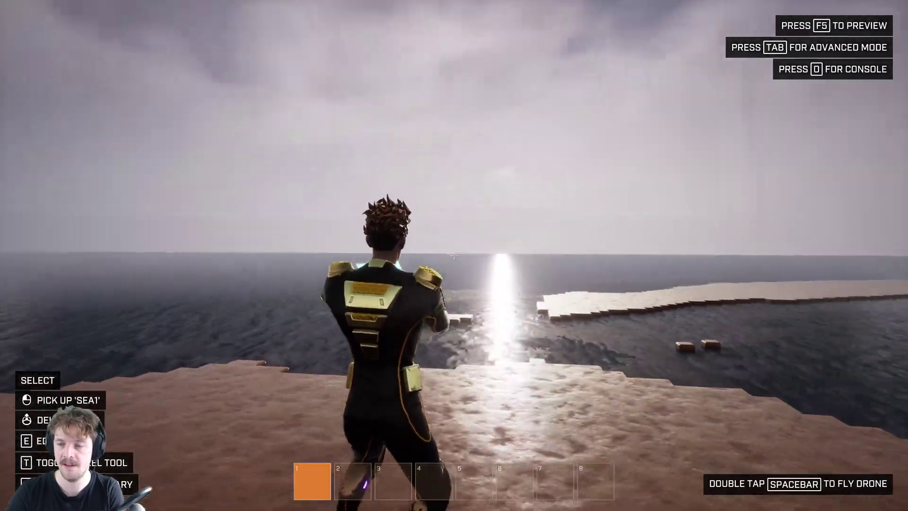
key(Tab)
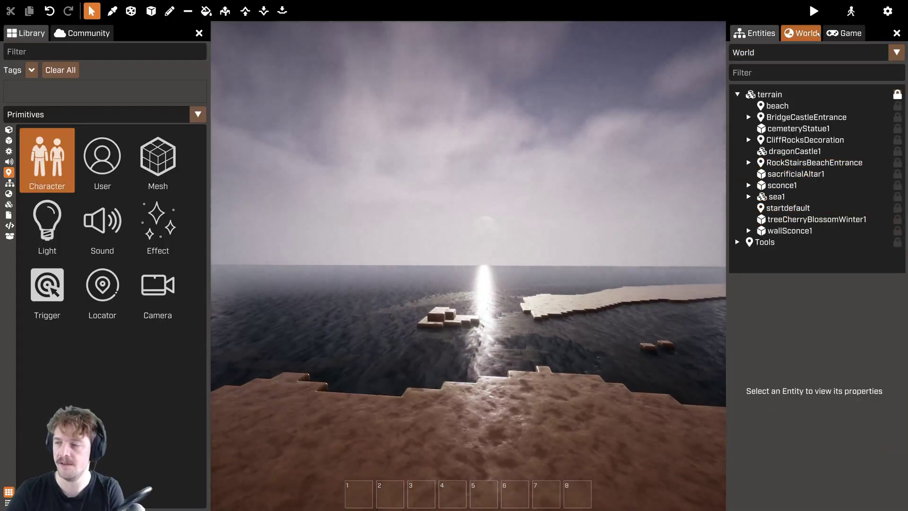
click(817, 35)
drag(815, 219, 809, 220)
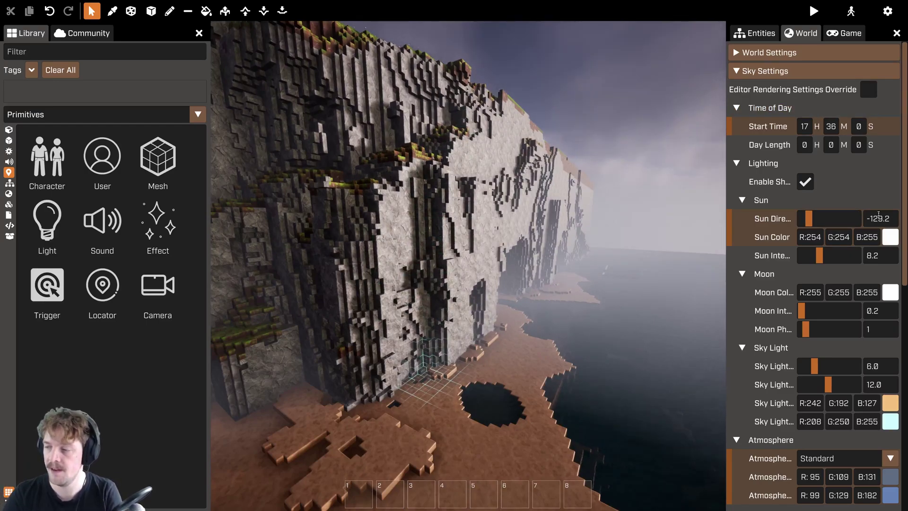
key(ctrl+z)
key(ctrl+z)
right_drag(468, 265, 468, 266)
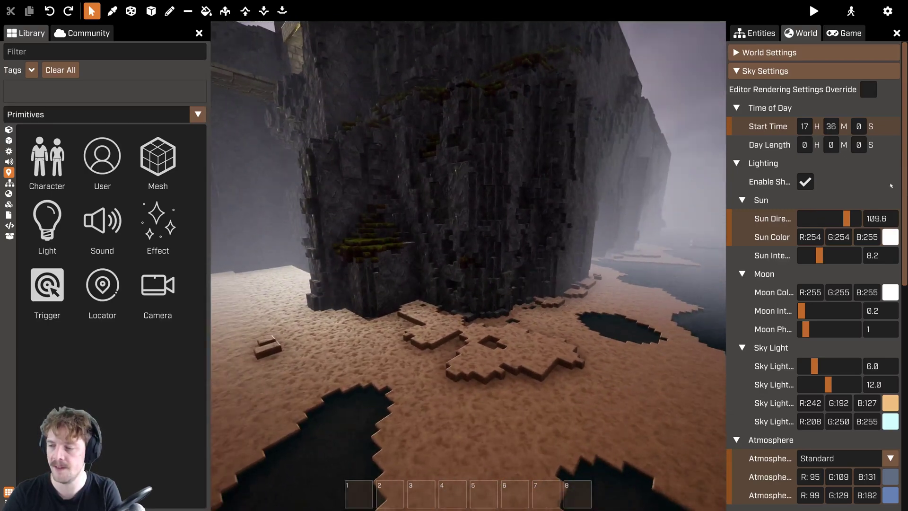
Try an orange Sun Color and soften it to a warm tan of R 225, G 183, B 135
right_drag(372, 212, 468, 266)
click(891, 237)
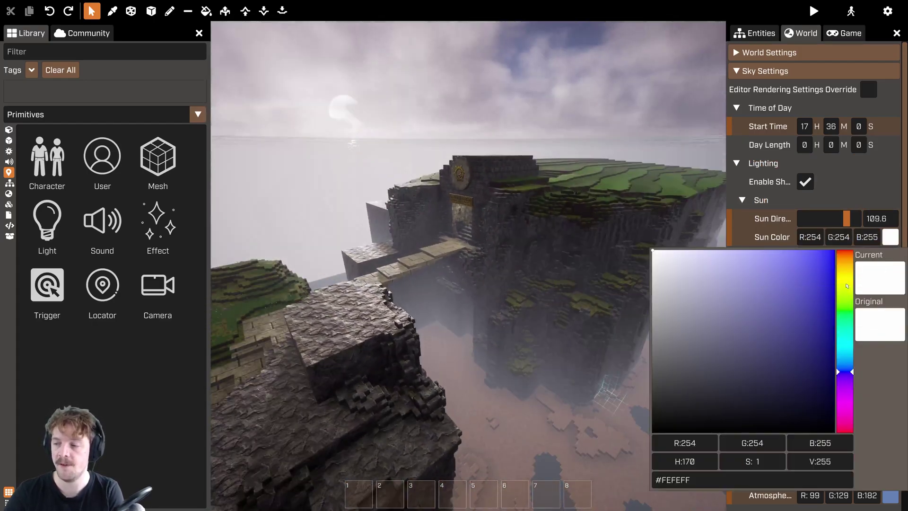
drag(847, 289, 847, 267)
click(778, 273)
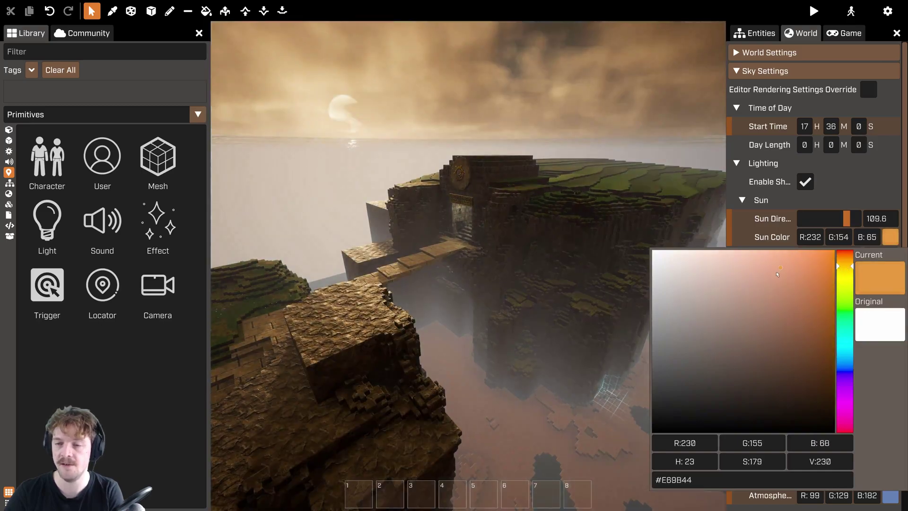
drag(725, 279, 726, 271)
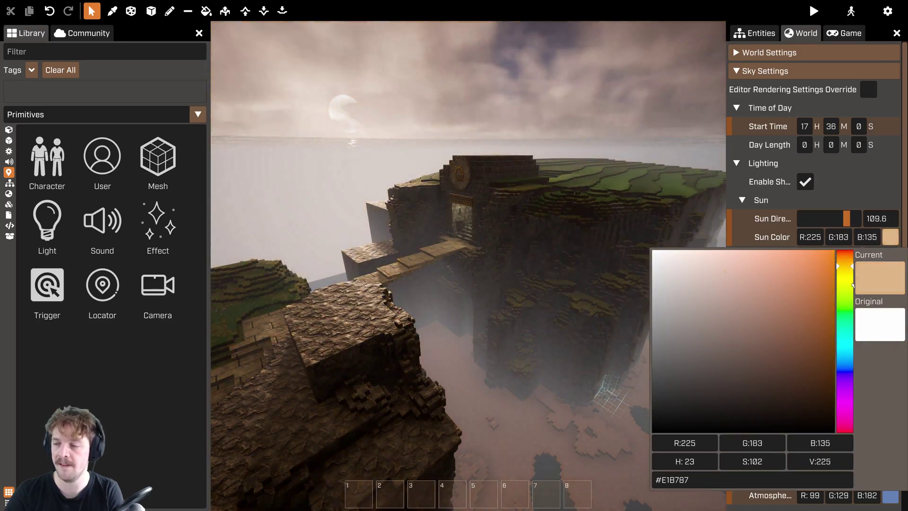
drag(851, 268, 850, 274)
Inspect the tinted sunlight on the cliffs and beach, and revert the Sun Color to R 255, G 255, B 255
key(w)
right_drag(618, 264, 570, 313)
click(637, 373)
key(w)
right_drag(637, 373, 468, 266)
key(ctrl)
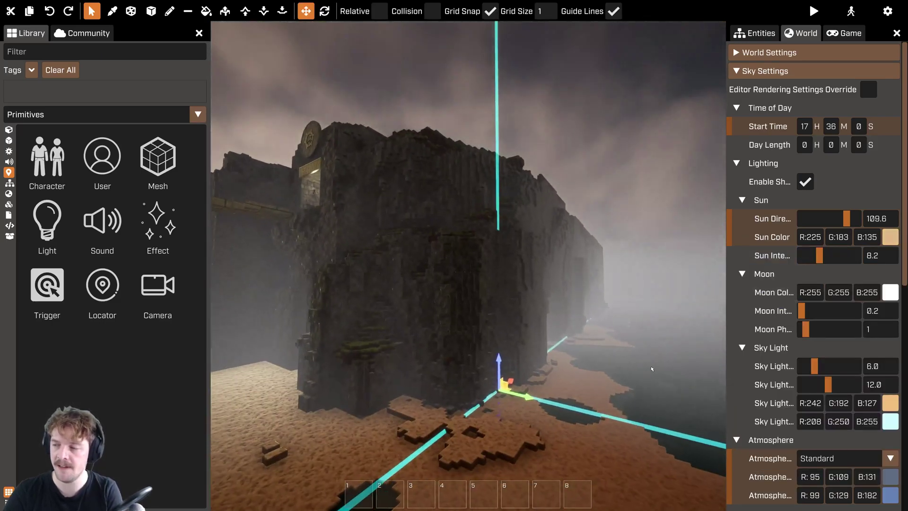
right_drag(652, 368, 468, 265)
key(w)
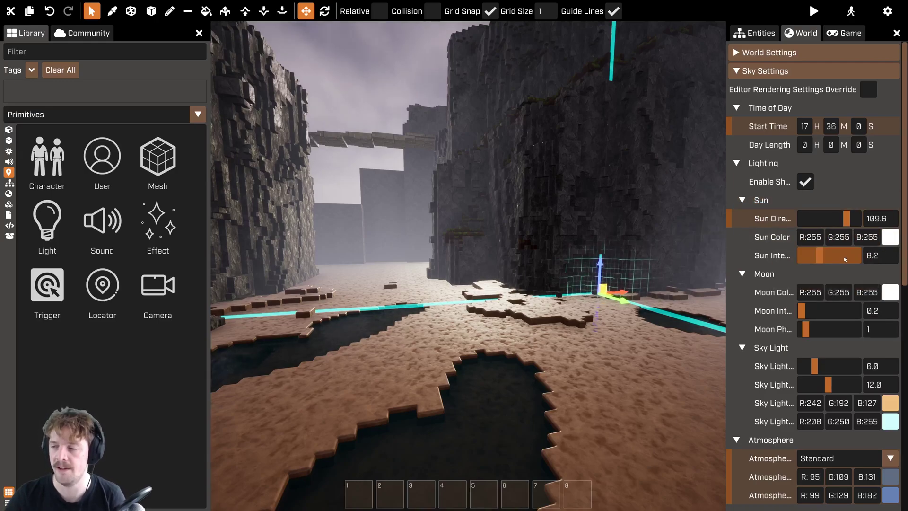
Try Sun Intensity values of 25.0 and 4.9 around the cliffs, and revert the property to 8.2
right_drag(469, 265, 468, 266)
key(s)
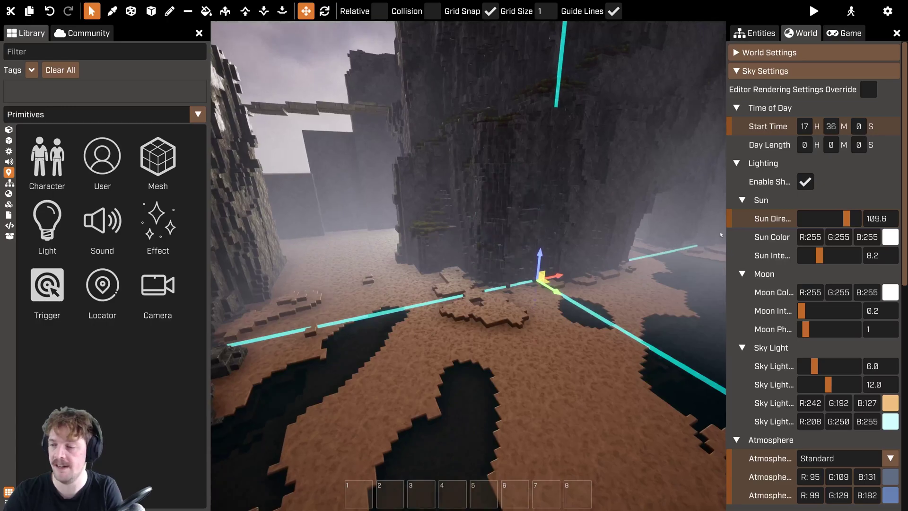
drag(821, 263, 858, 260)
right_drag(468, 265, 468, 266)
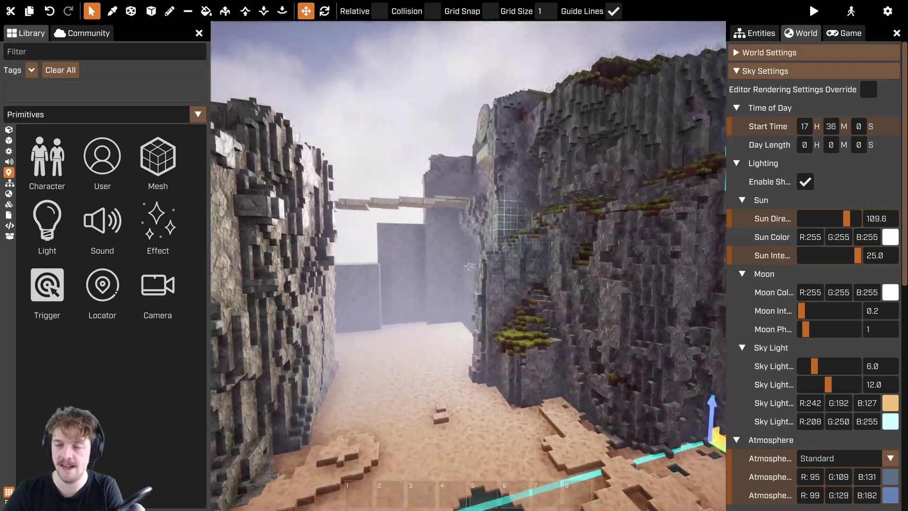
right_drag(469, 266, 468, 266)
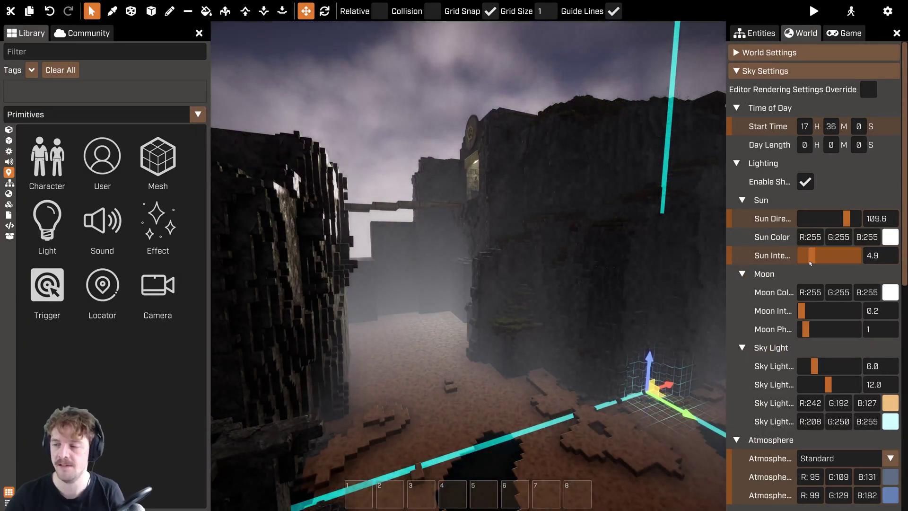
click(864, 268)
right_drag(468, 266, 468, 266)
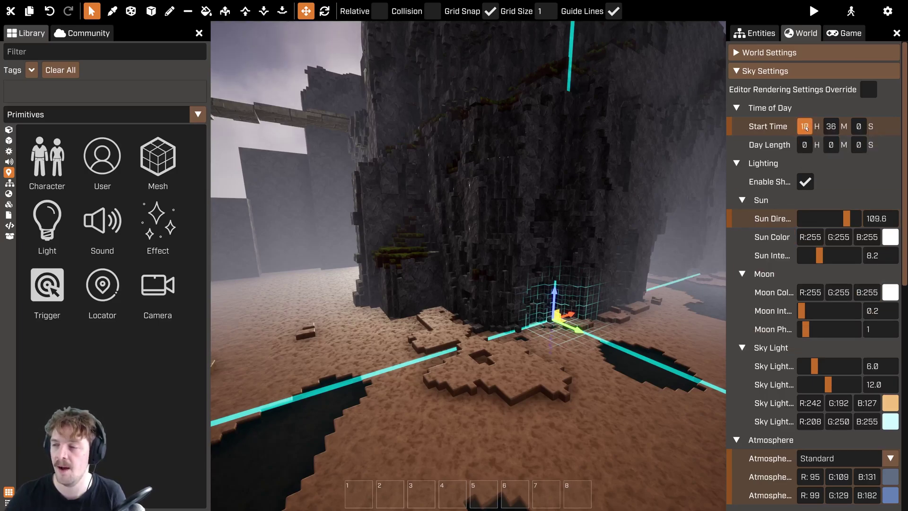
Set the Start Time hours to 18 and examine the night lighting around the character and cliffs
drag(806, 128, 807, 128)
right_drag(595, 171, 469, 266)
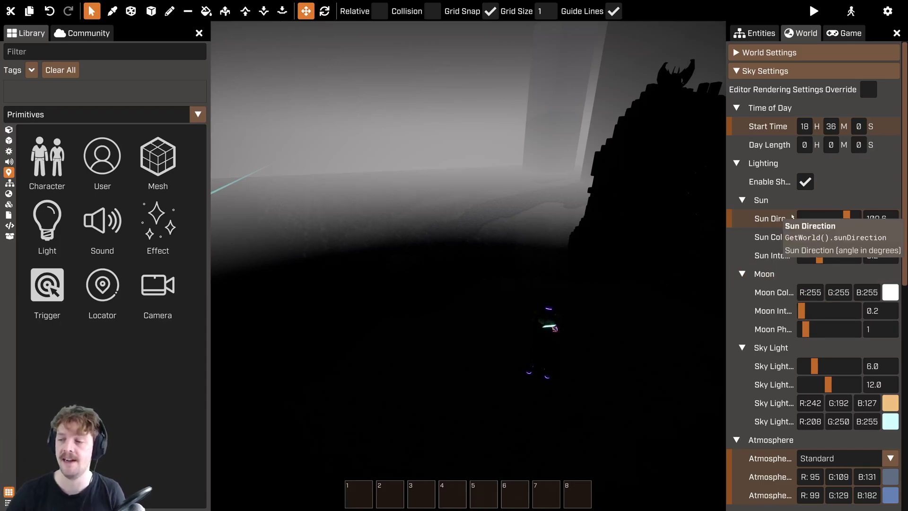
right_drag(468, 266, 469, 266)
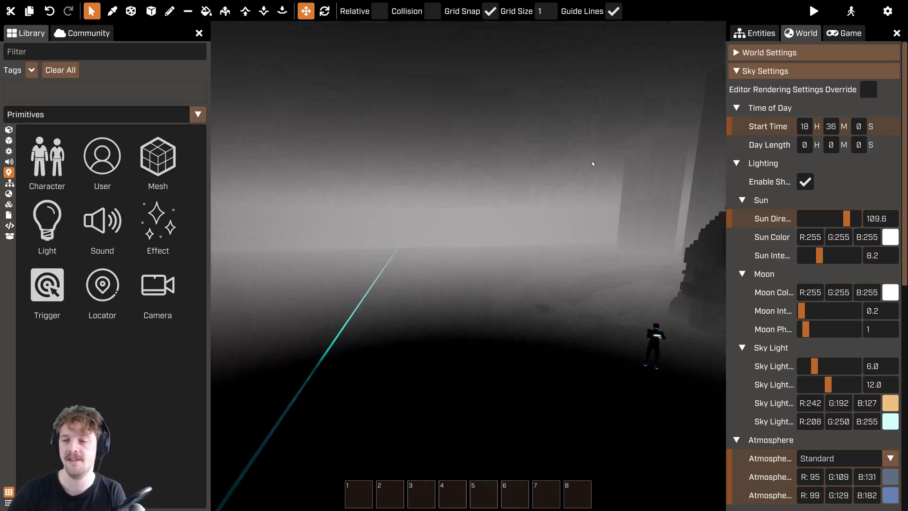
right_drag(503, 199, 469, 266)
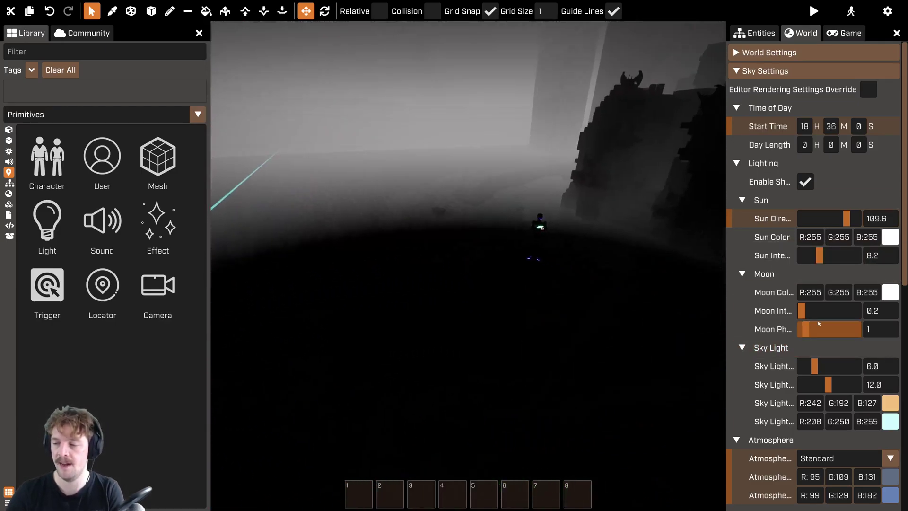
Try Moon Intensity values of 6.3 and 5.7 and Moon Phase 8, and revert them to 0.2 and 1
drag(806, 313, 814, 315)
right_drag(468, 266, 470, 191)
right_drag(468, 266, 491, 196)
right_drag(468, 266, 468, 266)
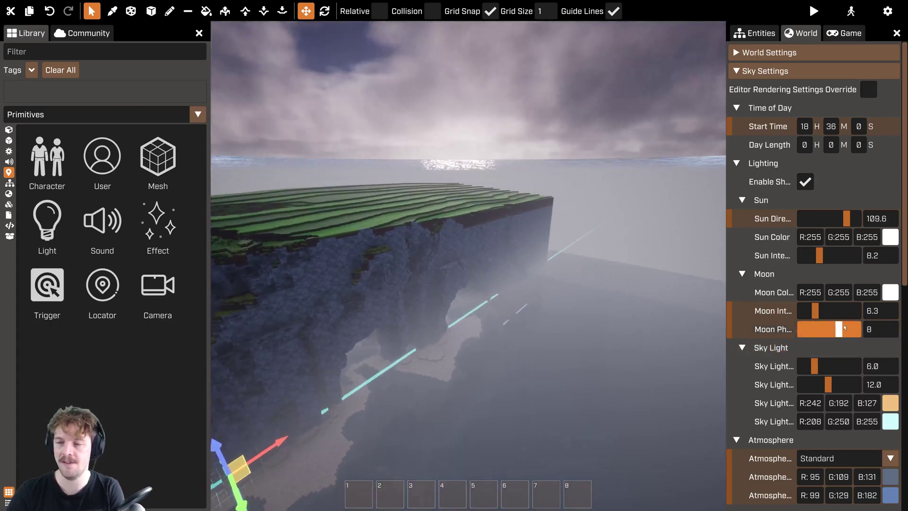
right_drag(636, 201, 468, 266)
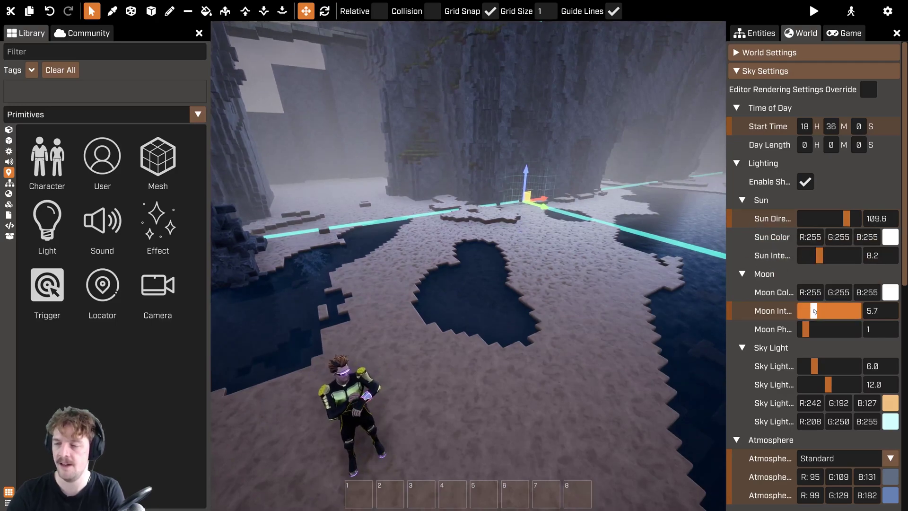
drag(815, 311, 808, 310)
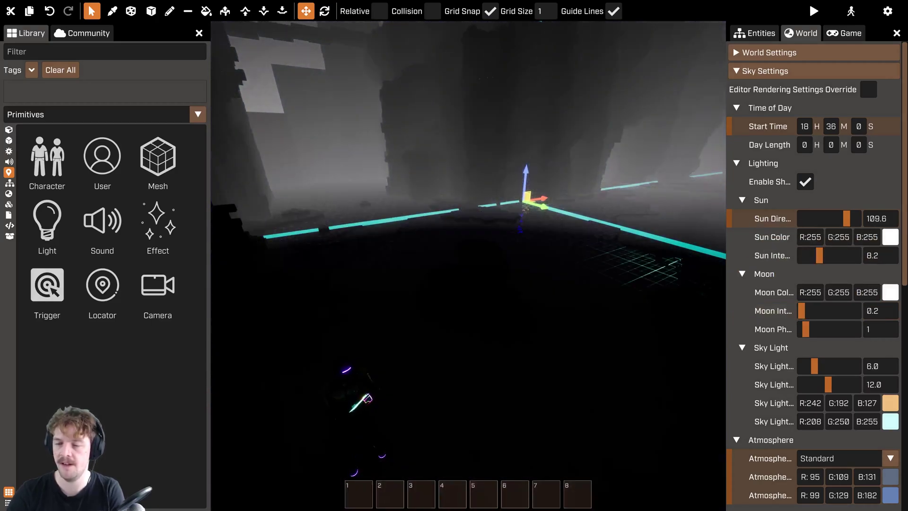
Set the Start Time hours to 17 and look over the daylit beach around the character
right_drag(677, 271, 469, 265)
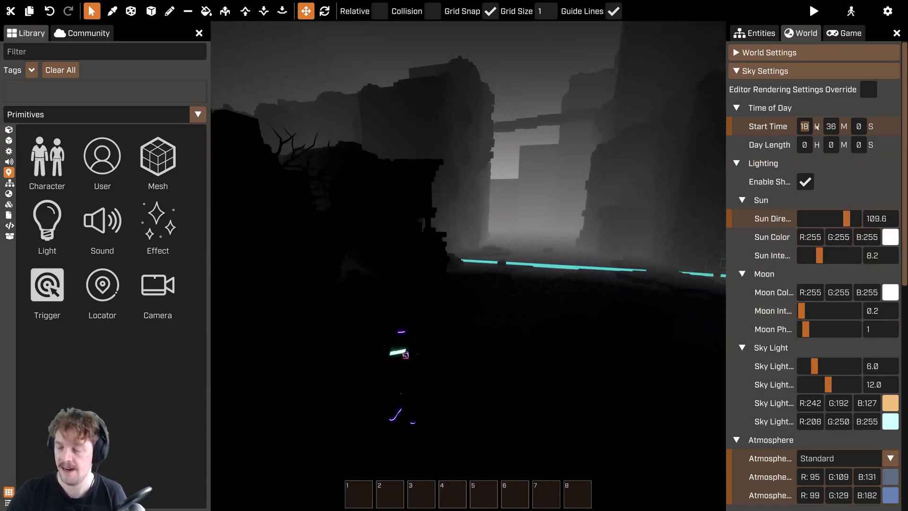
key(Return)
right_drag(658, 213, 468, 266)
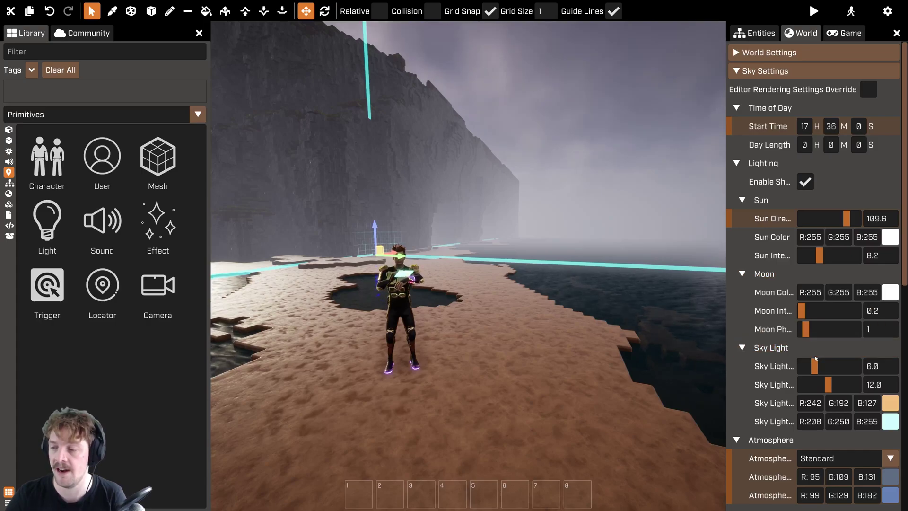
right_drag(663, 303, 469, 265)
key(w)
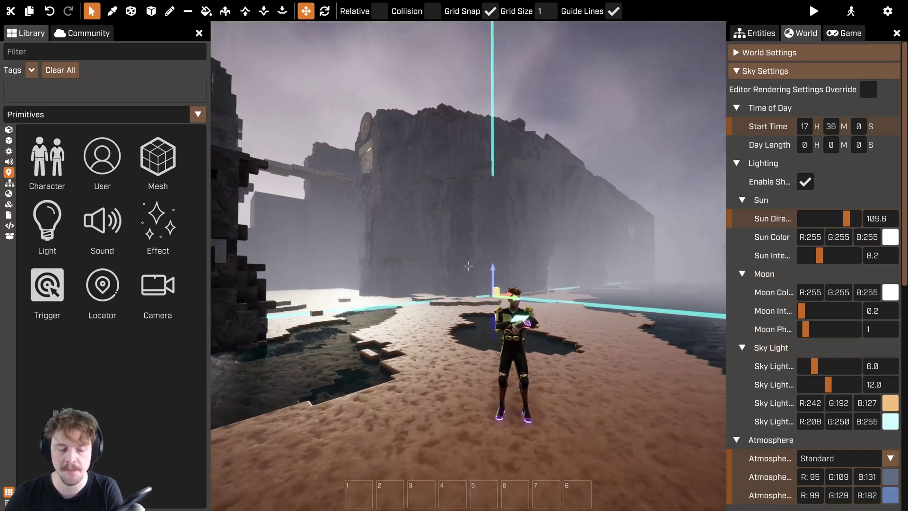
Examine the sun, sky and lighting on the cliffs, bridge and beach from above and at ground level
key(space)
key(a)
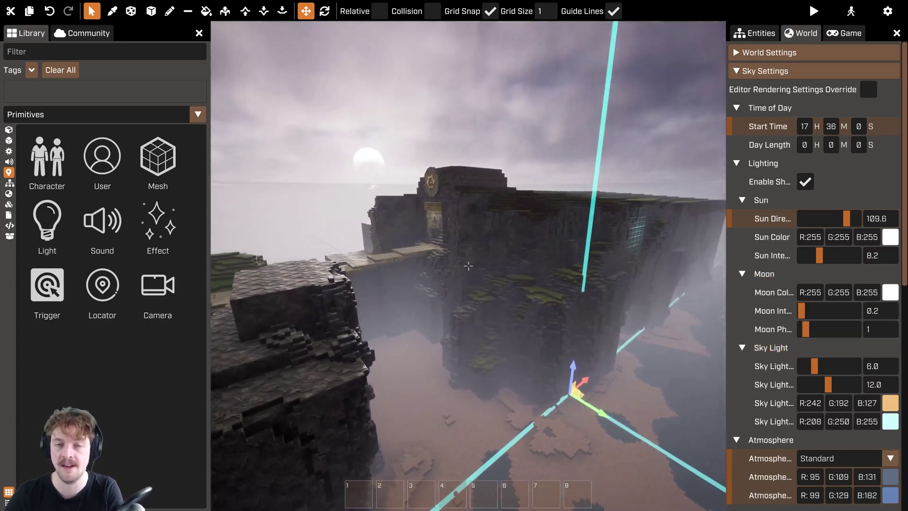
key(ctrl)
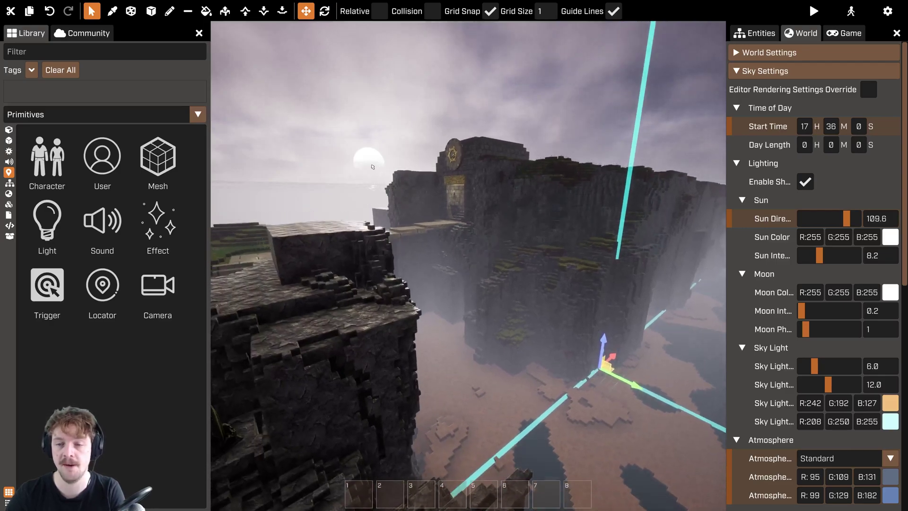
right_drag(375, 170, 469, 266)
key(w)
key(shift)
key(a)
key(s)
key(w)
key(ctrl)
key(w)
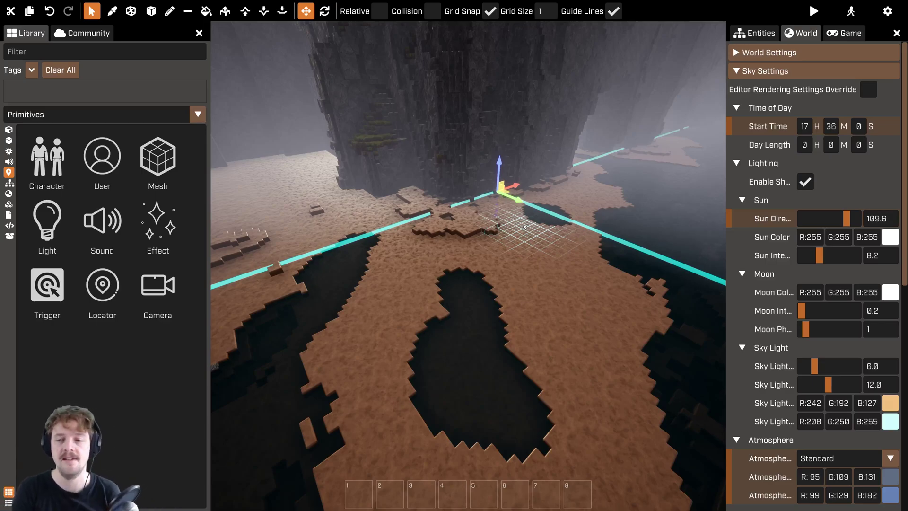
right_drag(524, 227, 469, 266)
Try a Sky Light intensity of 25.0 on the shadowed cliffs, and revert the property to 6.0
drag(816, 366, 817, 366)
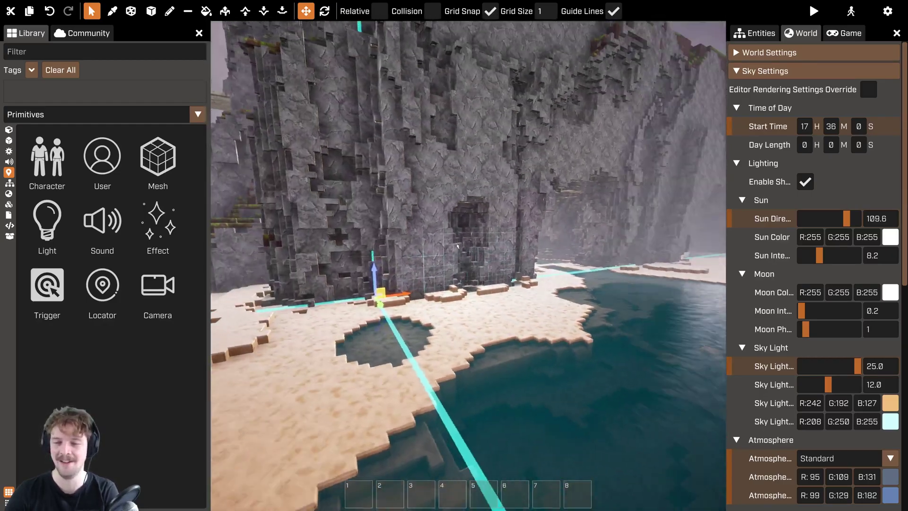
key(w)
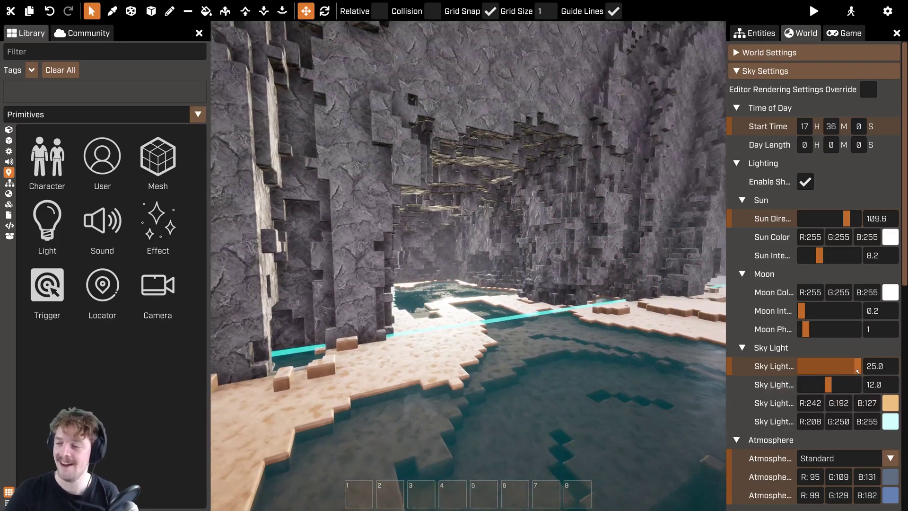
right_click(864, 369)
click(866, 370)
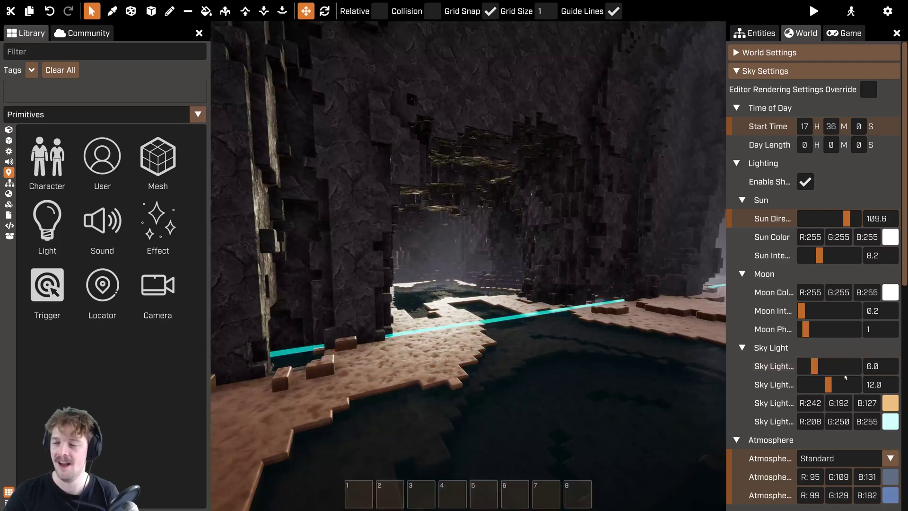
Try a saturated green Sky Light Color Day, inspect its effect on the shadowed cliffs, and undo it
right_drag(578, 262, 468, 266)
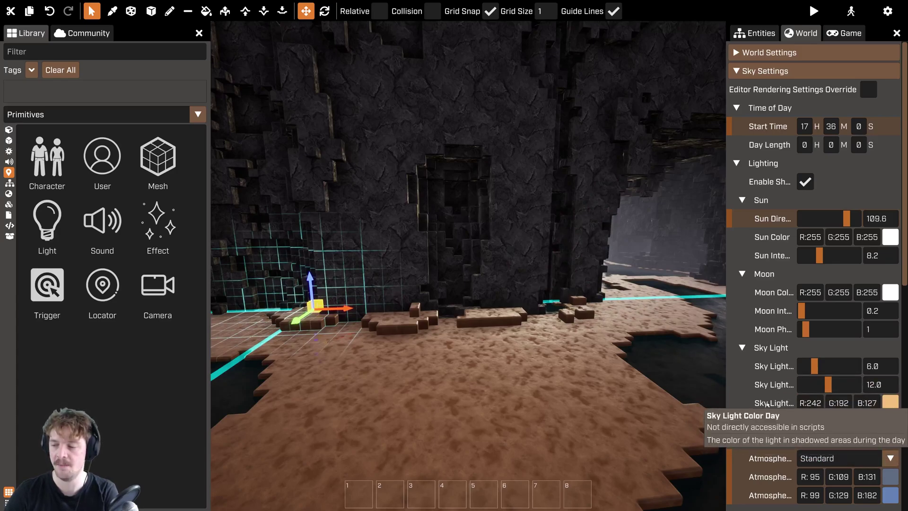
click(891, 403)
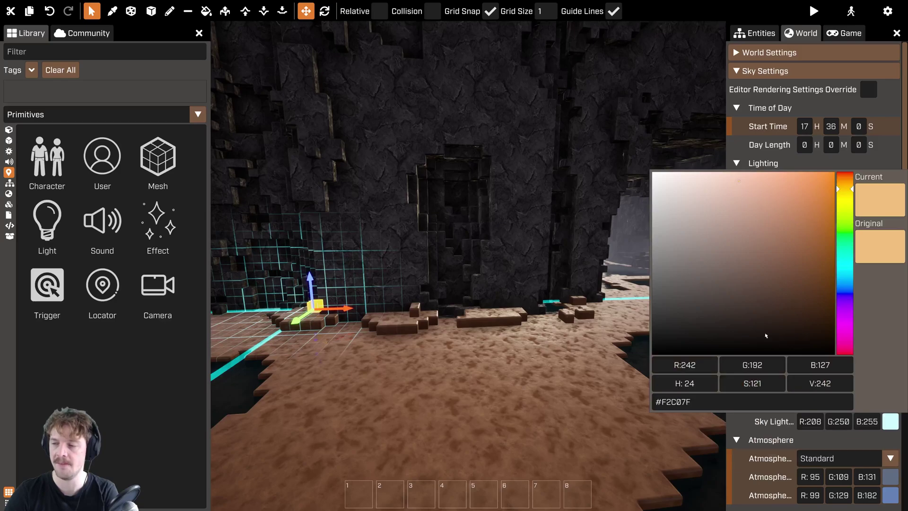
click(552, 268)
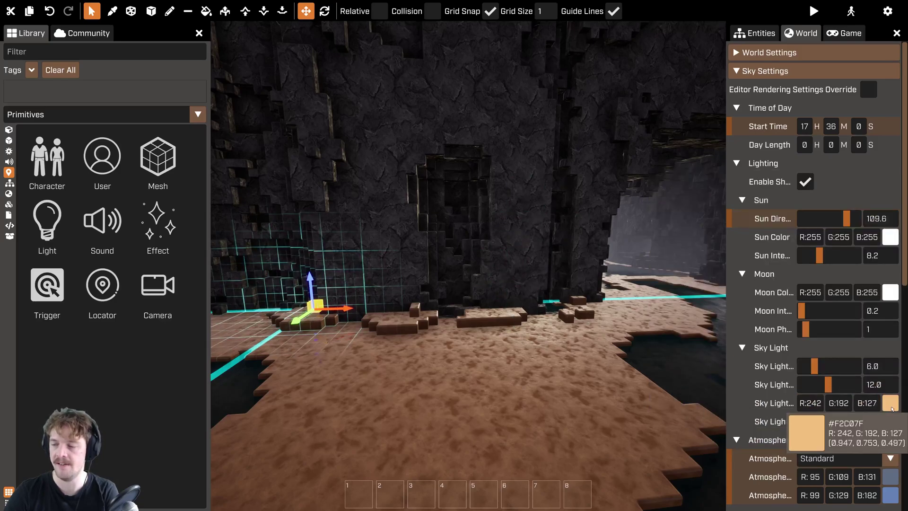
click(840, 401)
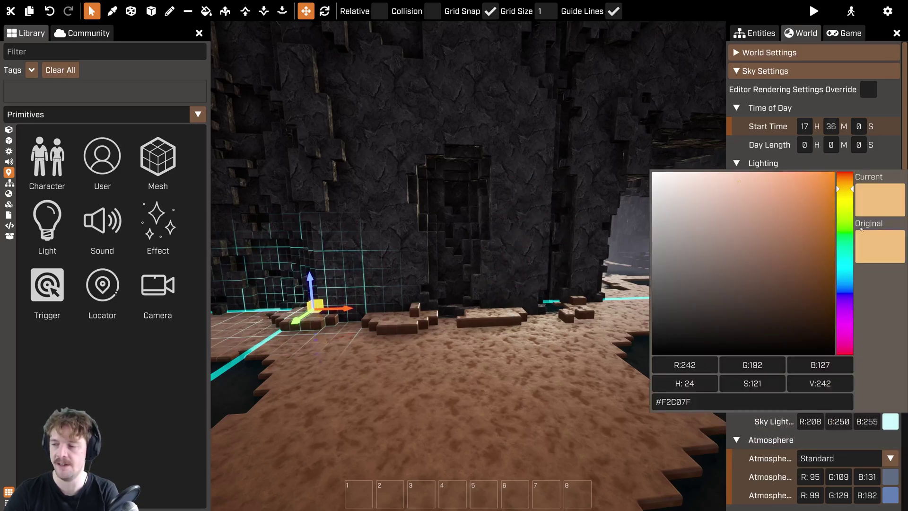
click(846, 235)
click(799, 193)
click(493, 278)
shift+right_drag(493, 278, 469, 266)
key(w)
key(ctrl+z)
right_drag(580, 336, 468, 266)
key(ctrl+z)
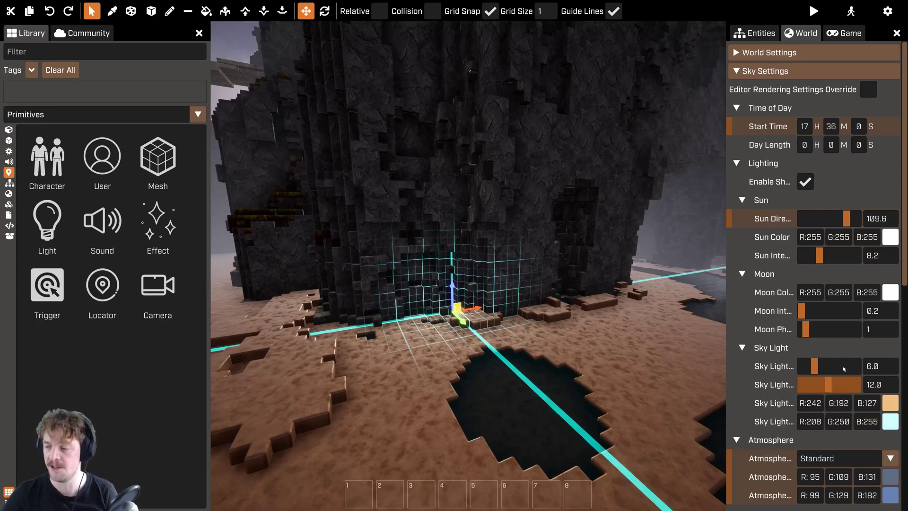
Review the Sun, Sky Light and Atmosphere properties and inspect the lighting around the clifftop temple and the beach
scroll(835, 371, down, 4)
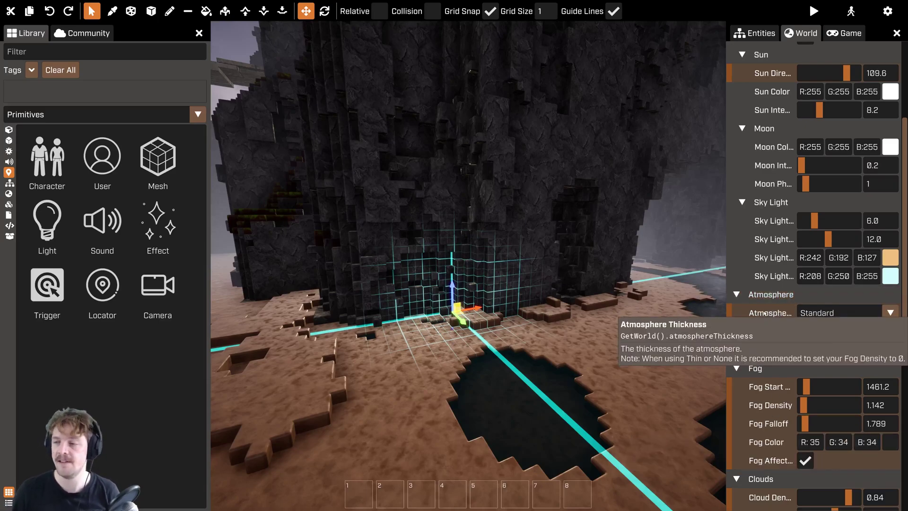
scroll(820, 227, up, 5)
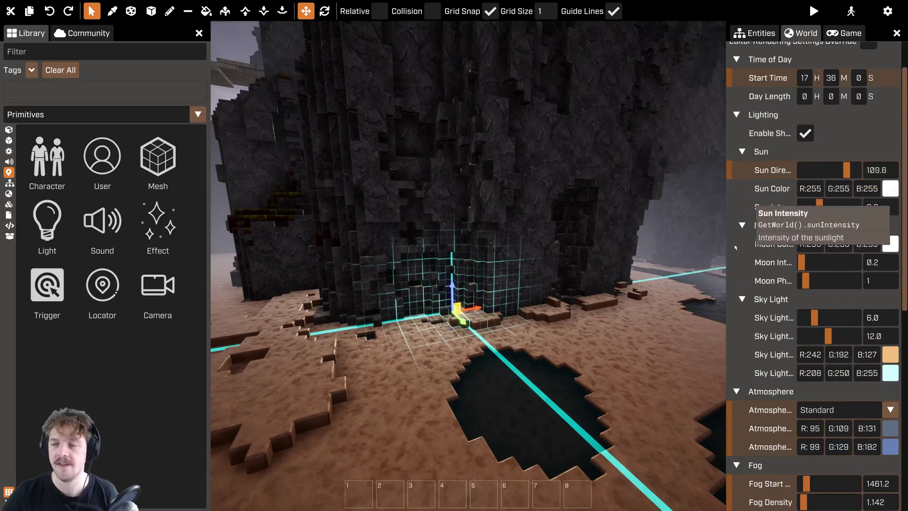
key(w)
shift+right_drag(518, 235, 468, 266)
key(s)
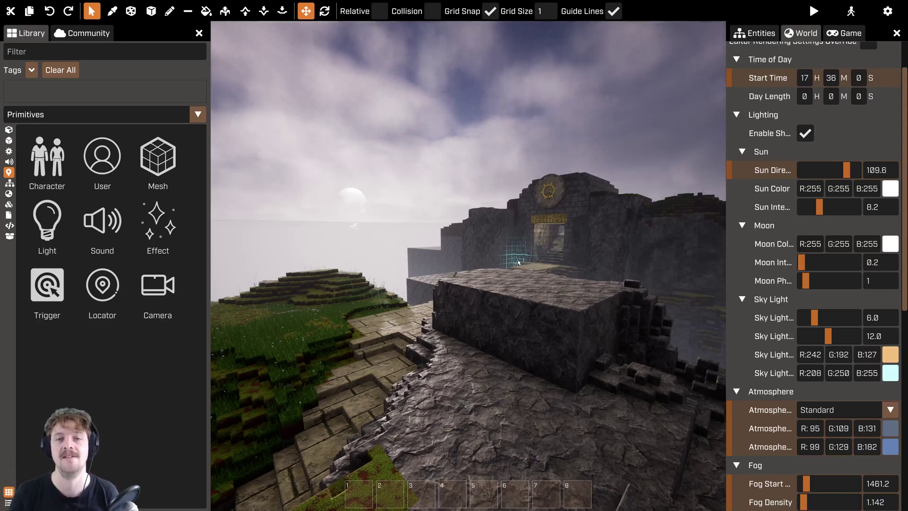
key(w)
shift+right_drag(431, 264, 469, 266)
key(w)
key(s)
key(w)
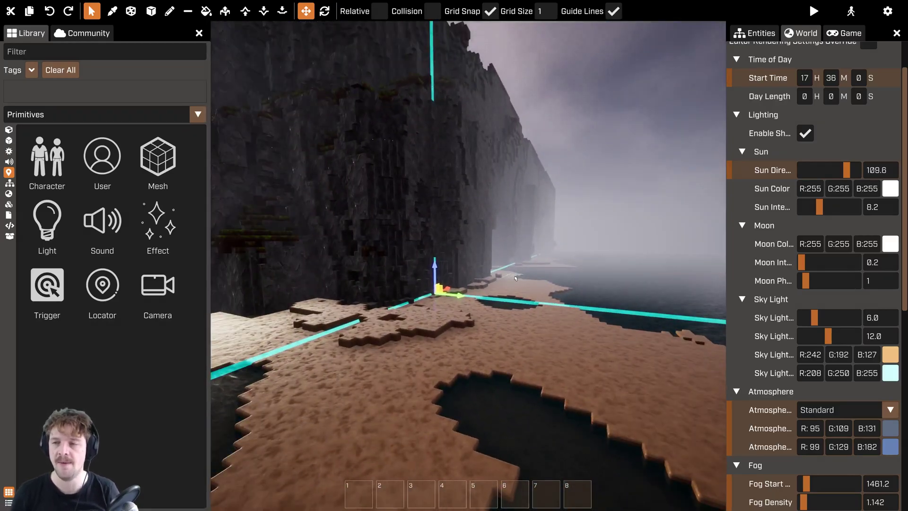
Examine the haze, sky and cliff faces from several angles on the beach, and check the Atmospheric Scattering Color description
right_drag(515, 279, 468, 266)
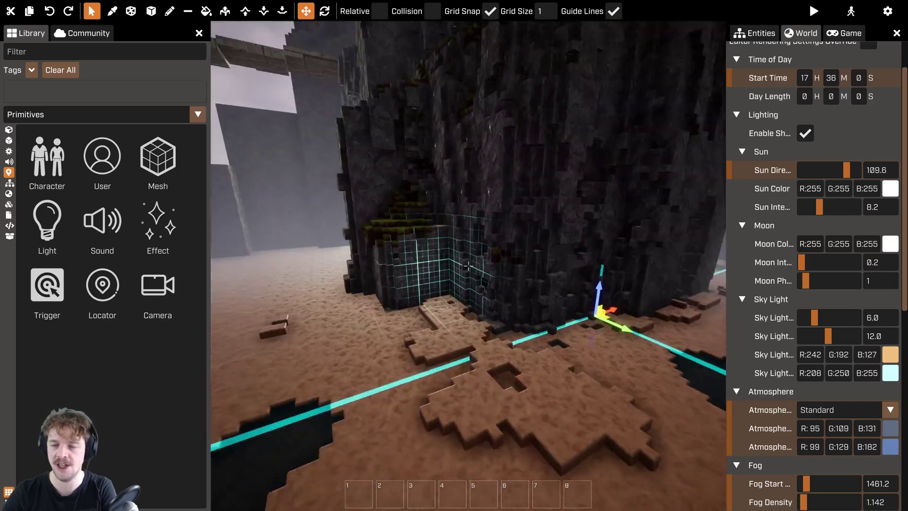
right_drag(468, 266, 469, 266)
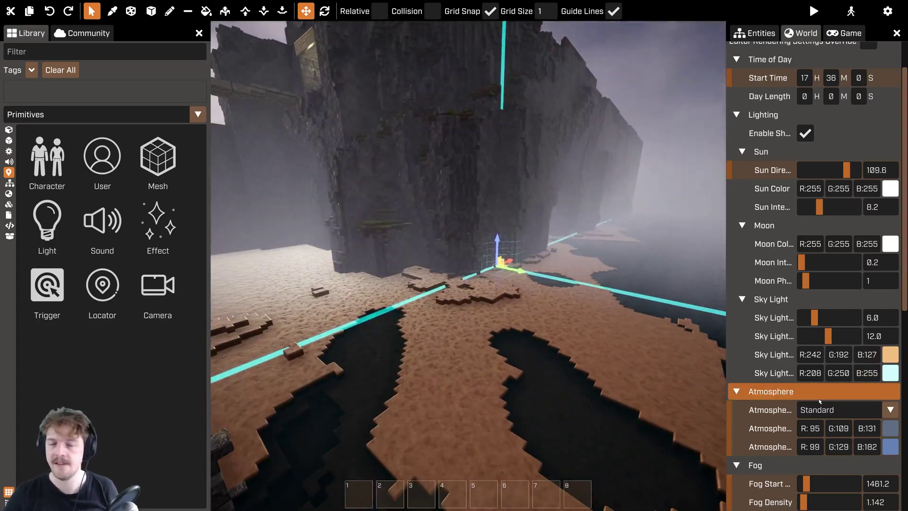
right_drag(549, 285, 549, 285)
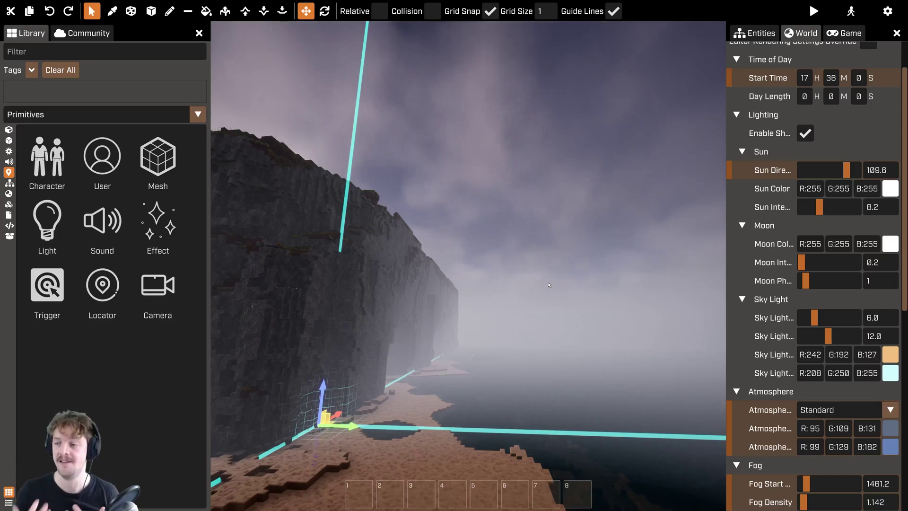
right_drag(562, 270, 553, 283)
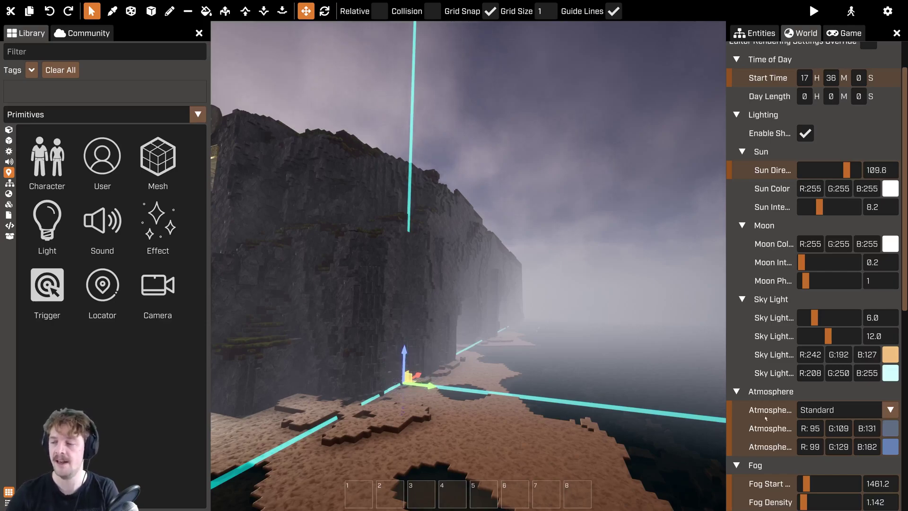
right_drag(558, 287, 645, 332)
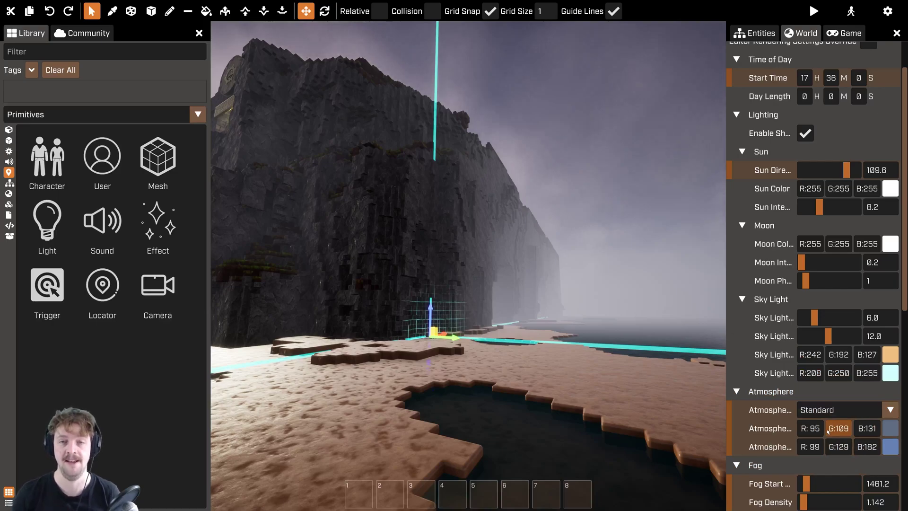
right_drag(577, 233, 576, 101)
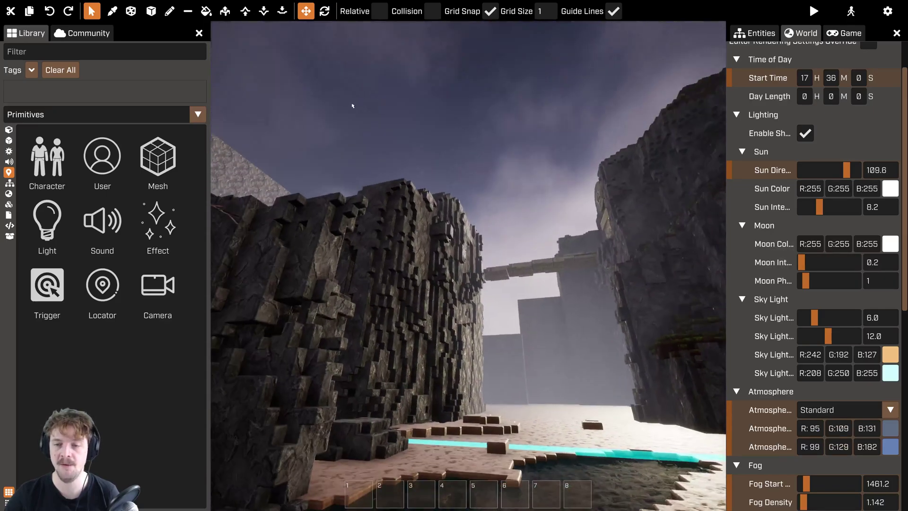
right_drag(353, 106, 710, 104)
right_drag(468, 266, 521, 86)
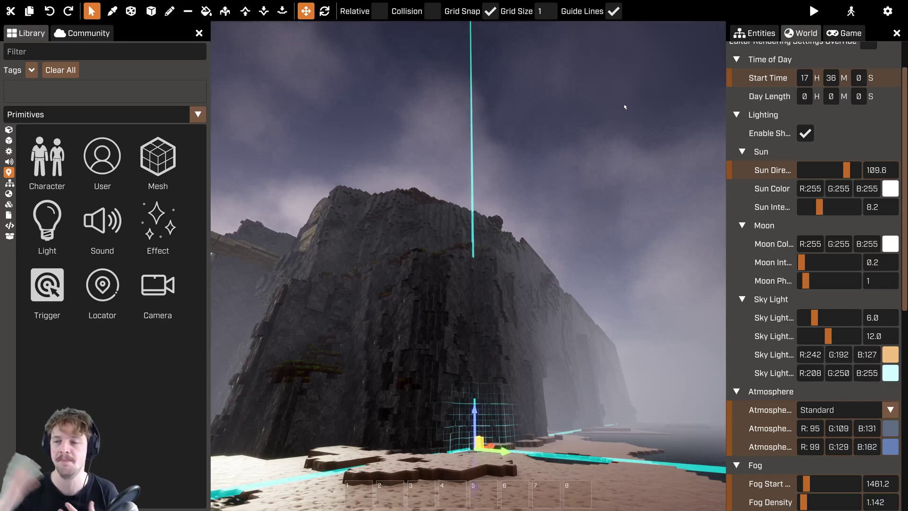
right_drag(632, 113, 468, 266)
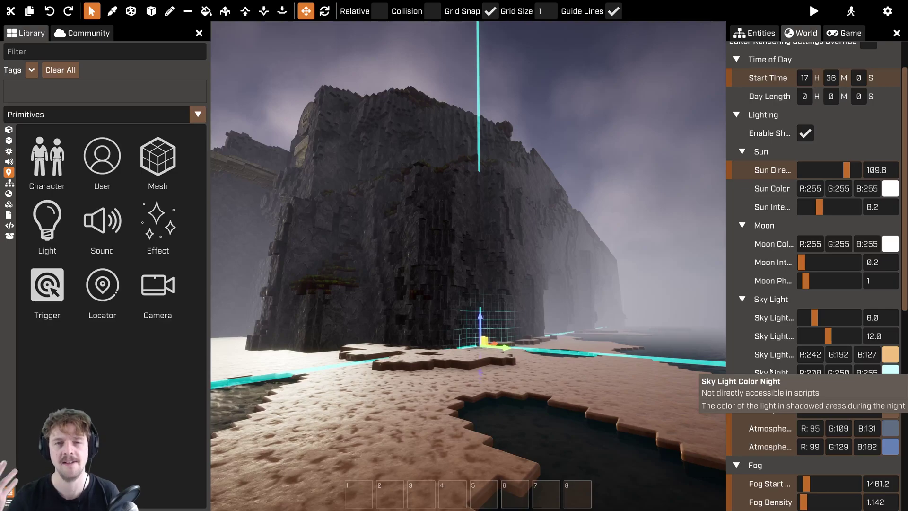
scroll(776, 369, down, 1)
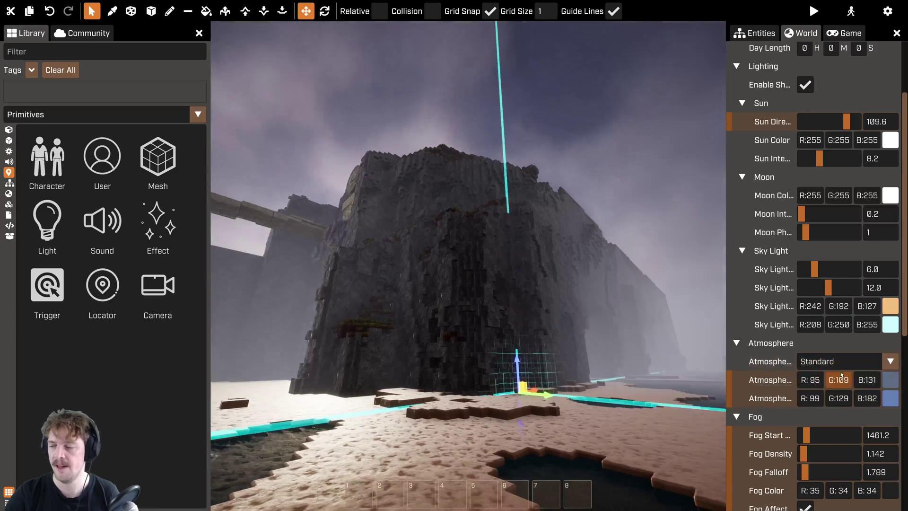
right_drag(649, 294, 635, 254)
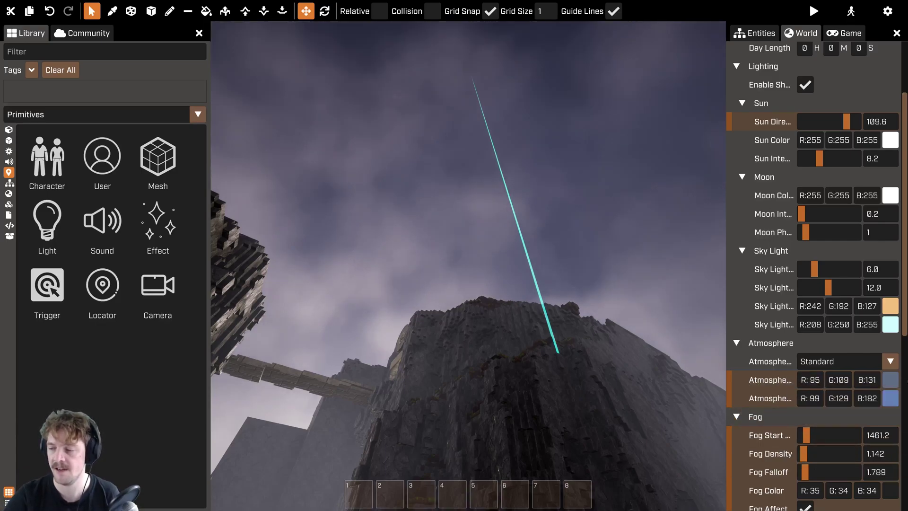
right_drag(662, 322, 678, 376)
right_drag(468, 266, 520, 307)
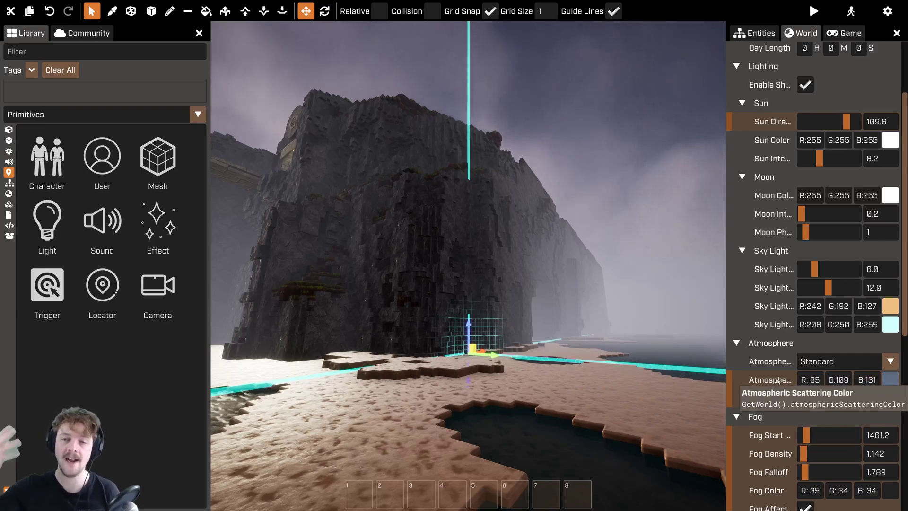
right_drag(628, 183, 535, 115)
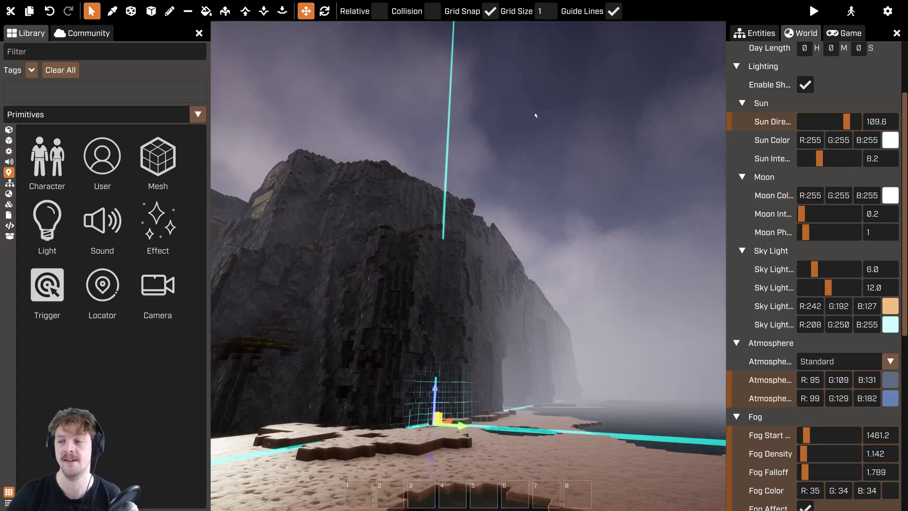
Try magenta #E700F7 as the Atmospheric Scattering Color and look over its effect on the sky and cliffs
click(891, 386)
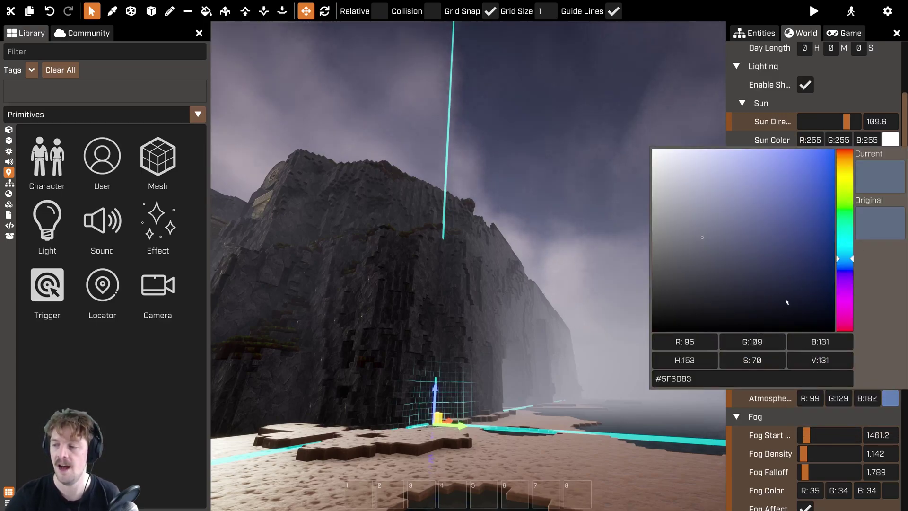
click(847, 300)
drag(814, 225, 834, 155)
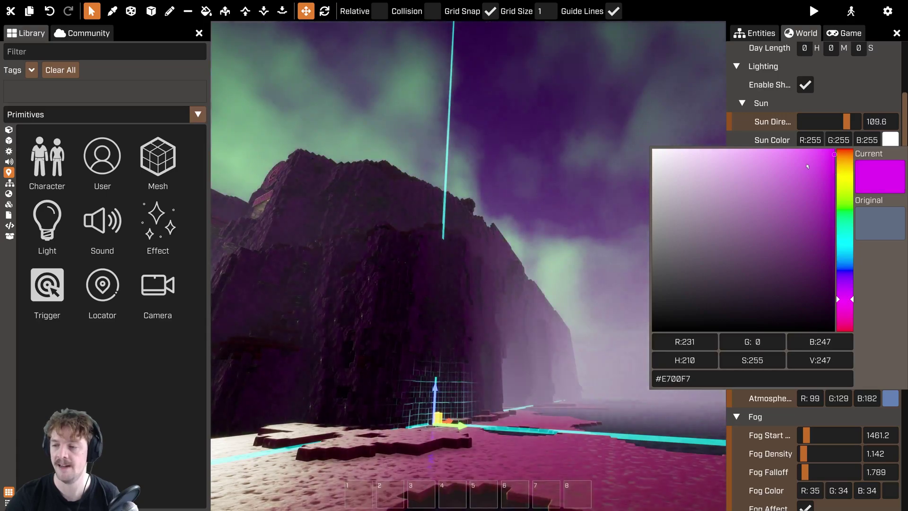
right_drag(539, 139, 447, 34)
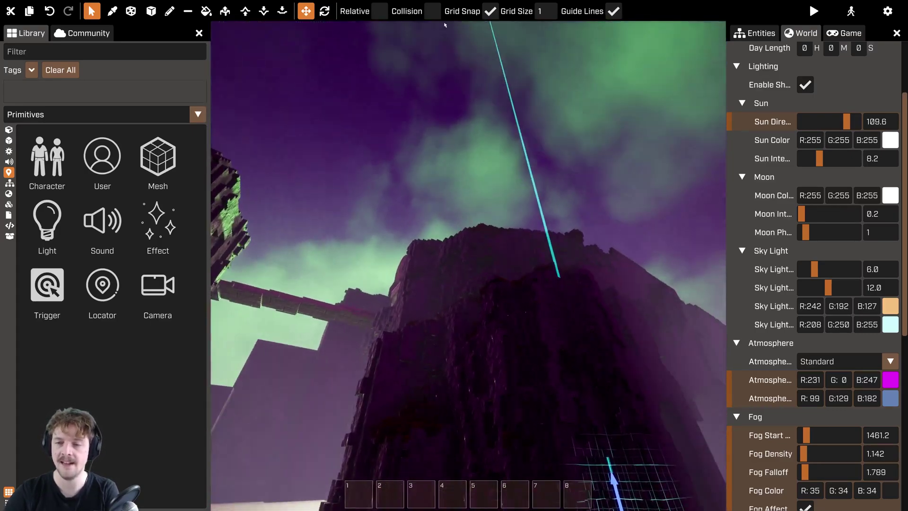
right_drag(468, 266, 591, 143)
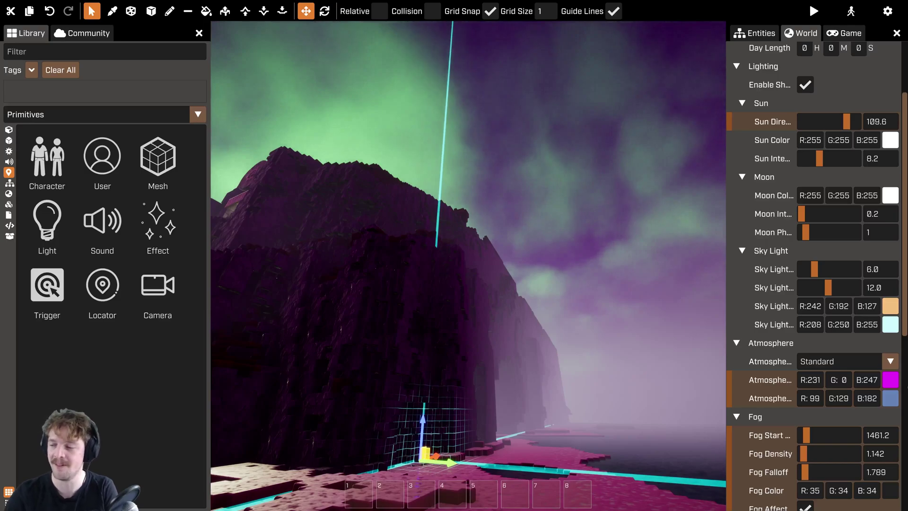
Set the Atmospheric Scattering Color to a blue of R 45, G 104, B 255 and check the sky
click(893, 386)
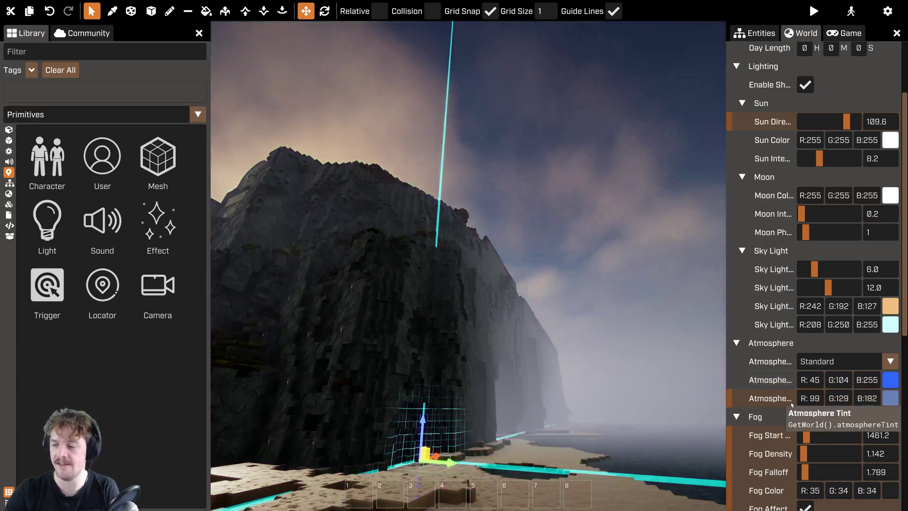
right_drag(450, 266, 644, 197)
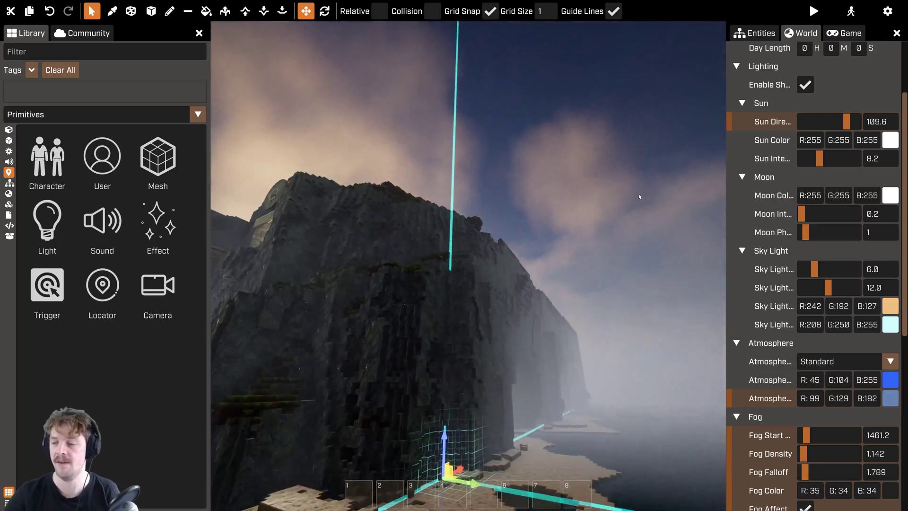
Set the Atmosphere Tint to white, #FFFFFF, and look over the cliffs and beach
click(893, 401)
drag(766, 294, 610, 132)
right_drag(611, 132, 574, 156)
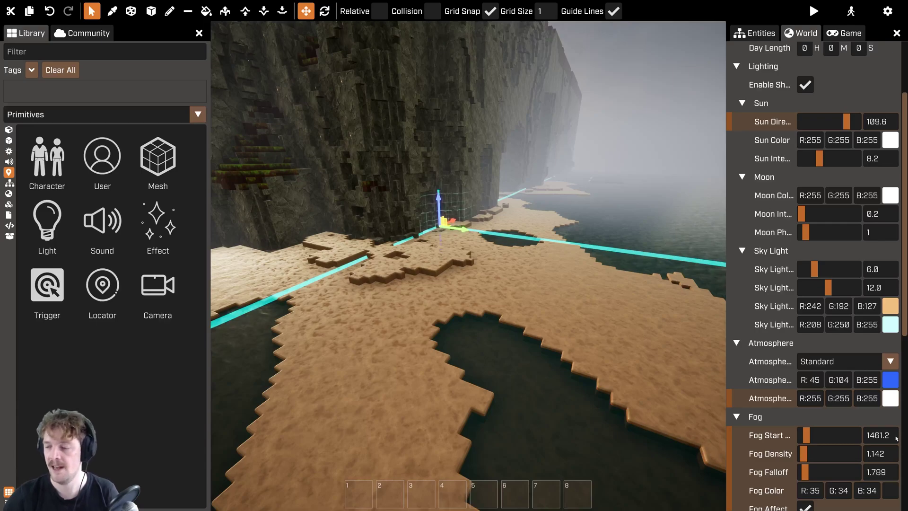
Try a bright purple of R 209, G 0, B 255 as the Atmosphere Tint and look over the beach and cliffs
click(890, 398)
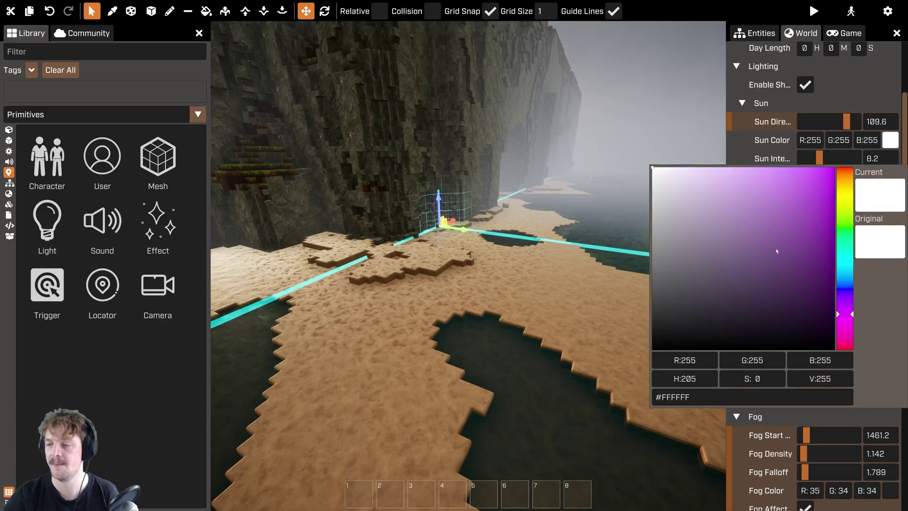
drag(769, 268, 836, 167)
right_drag(606, 171, 468, 266)
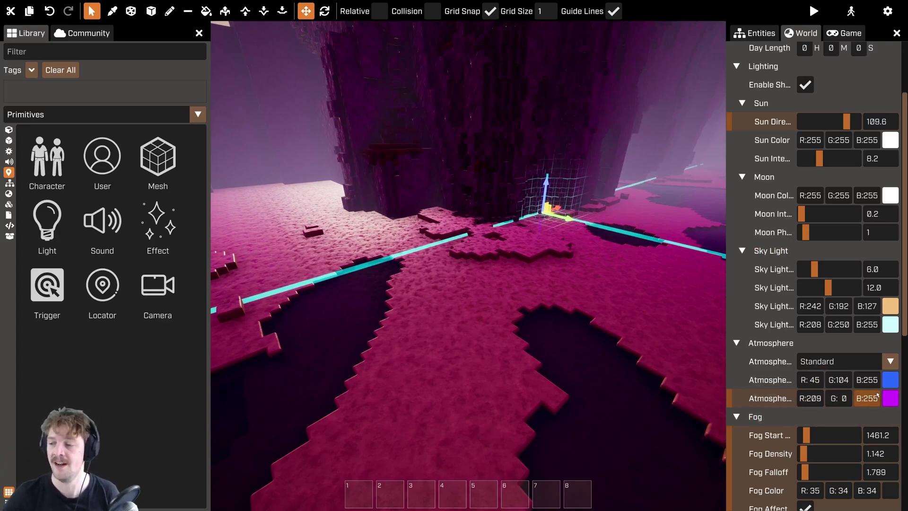
click(892, 398)
Undo the Atmosphere Tint changes back to the muted blue of R 99, G 129, B 182 and look over the cliffs and sky
key(ctrl+z)
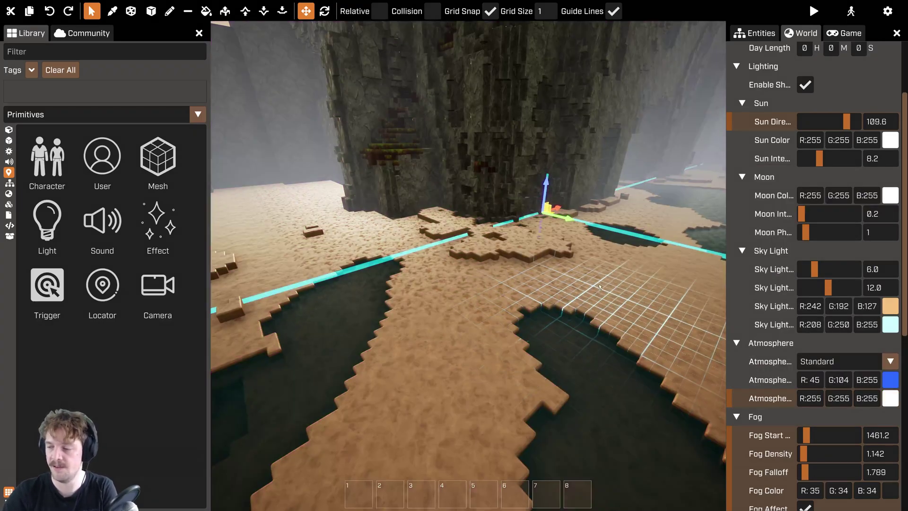
key(ctrl+z)
right_drag(485, 301, 469, 266)
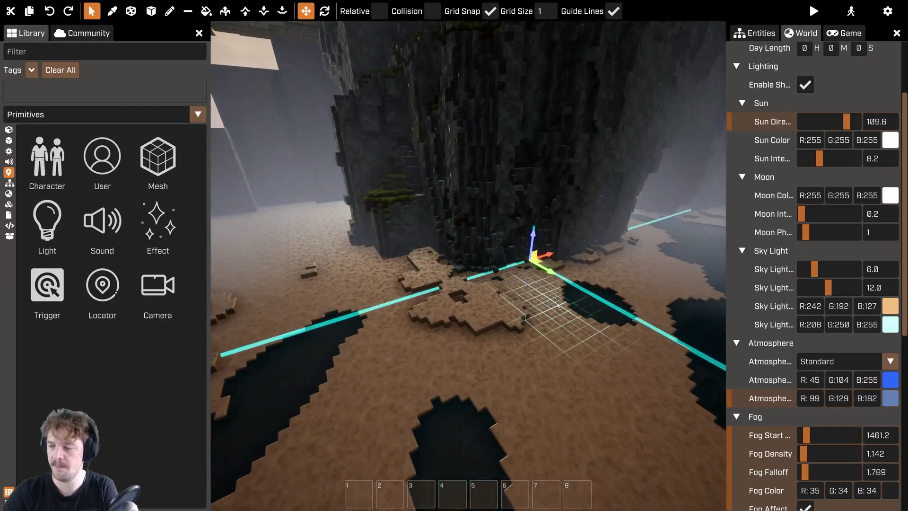
key(ctrl+z)
key(ctrl+z)
right_drag(561, 301, 468, 266)
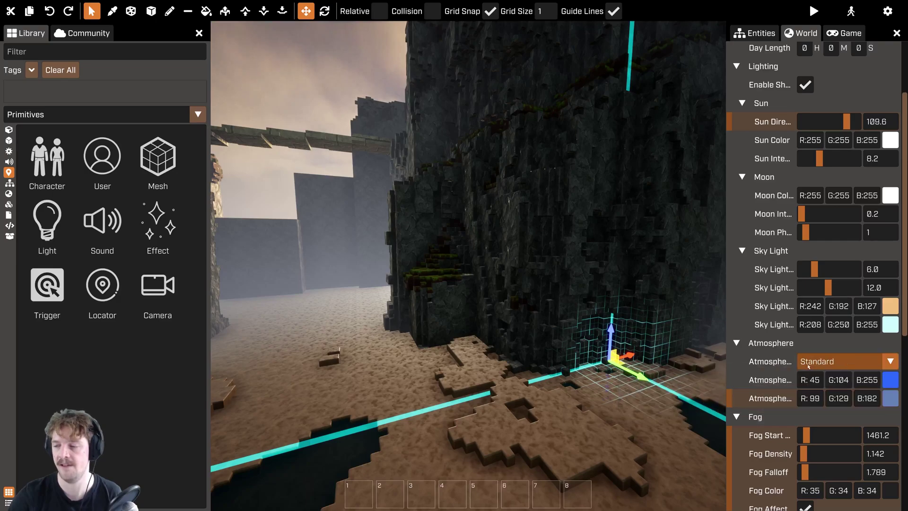
right_drag(629, 345, 469, 266)
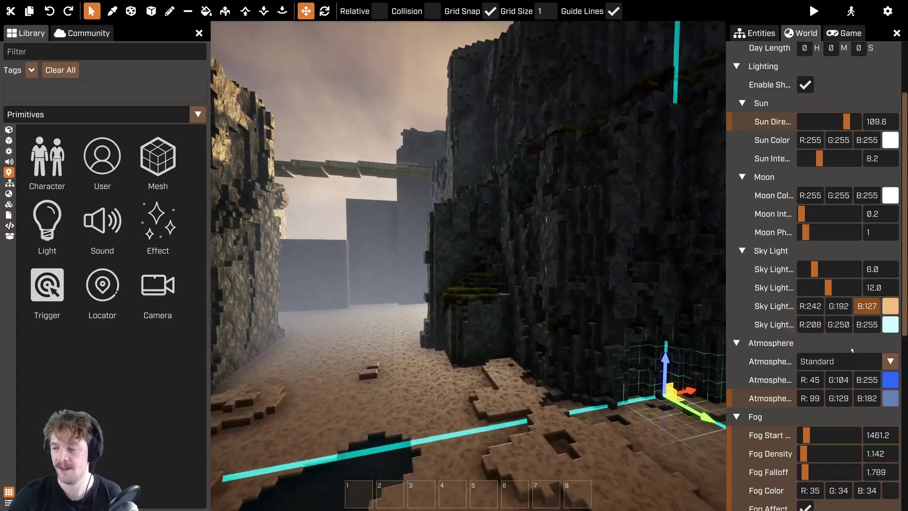
Try the Thin atmosphere and look over its effect on the sky, walls and cliffs
click(822, 361)
click(816, 389)
right_drag(469, 265, 499, 261)
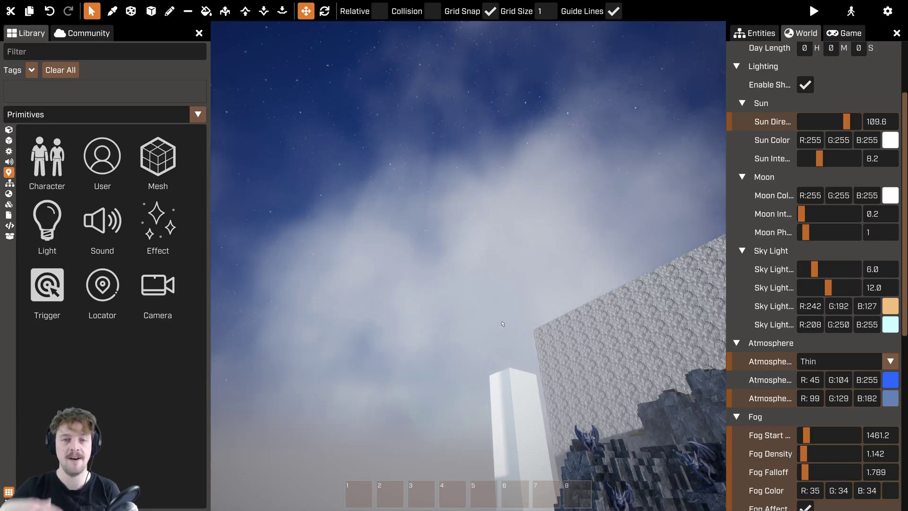
right_drag(383, 203, 468, 266)
right_drag(468, 265, 400, 167)
right_drag(529, 234, 568, 272)
Switch the atmosphere back to Standard and compare the look of the cliffs and beach
click(838, 361)
click(814, 397)
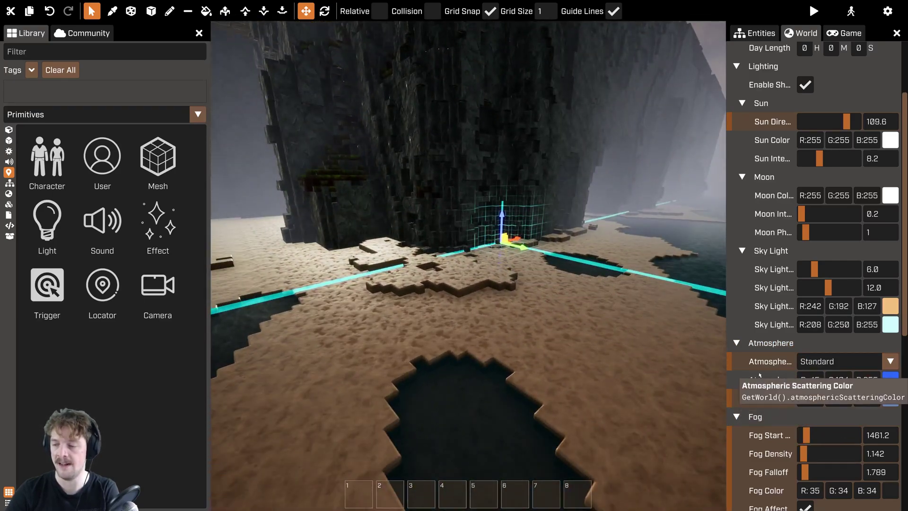
right_drag(508, 288, 471, 203)
Switch the atmosphere to Thin and on to None, look over the sky and the character, and clear the selection
click(831, 363)
click(812, 388)
click(863, 362)
click(856, 378)
right_drag(468, 266, 463, 303)
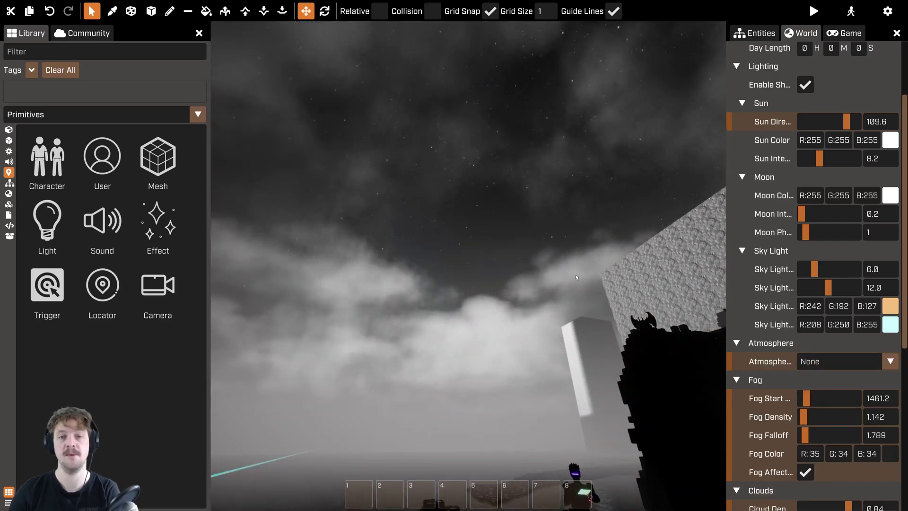
right_drag(683, 187, 469, 266)
drag(49, 220, 463, 314)
right_drag(469, 266, 597, 242)
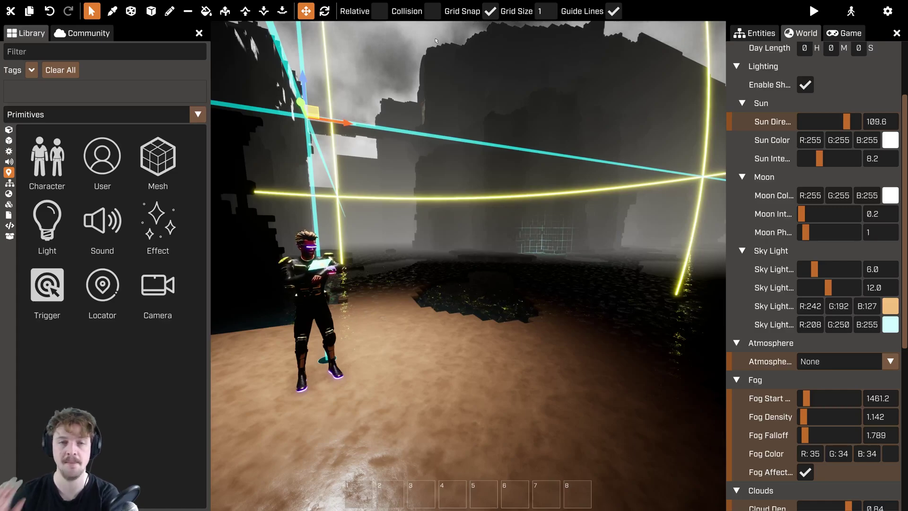
click(420, 67)
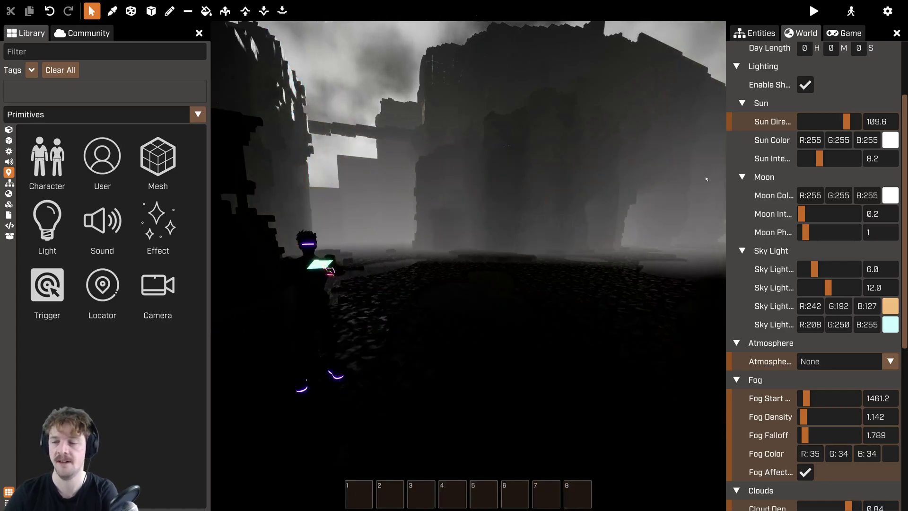
Set the atmosphere to Standard and look over the character, cliffs and shoreline
click(847, 361)
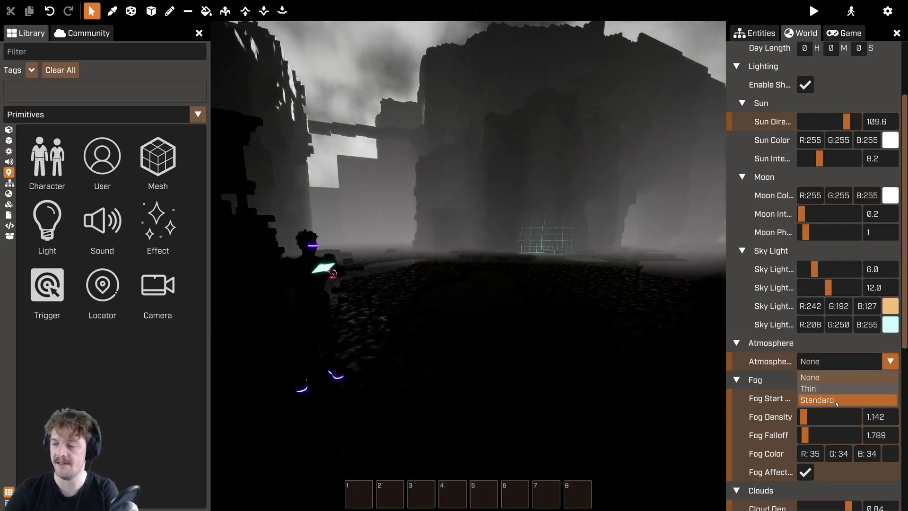
click(837, 400)
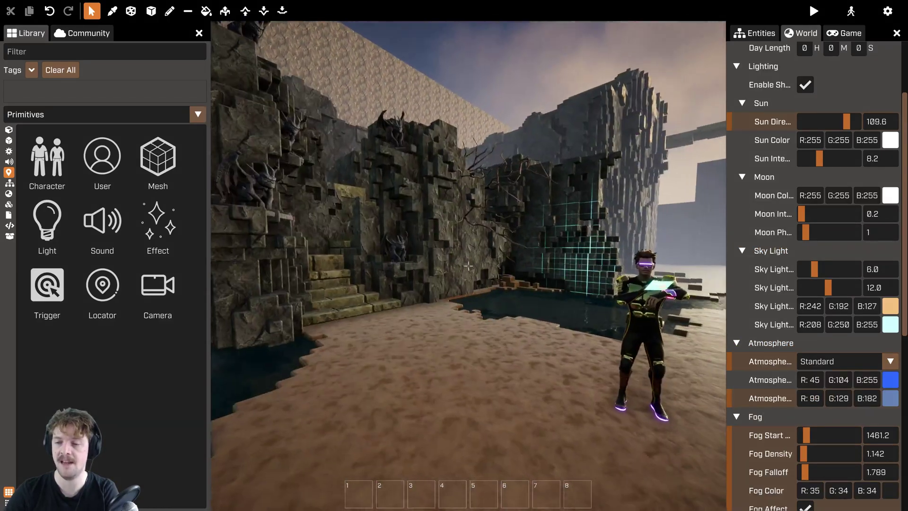
right_drag(468, 266, 601, 259)
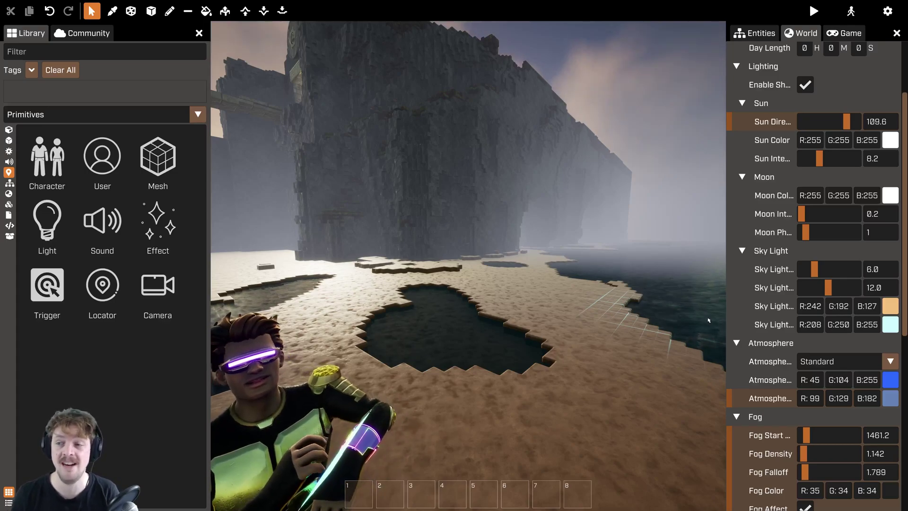
right_drag(642, 247, 658, 291)
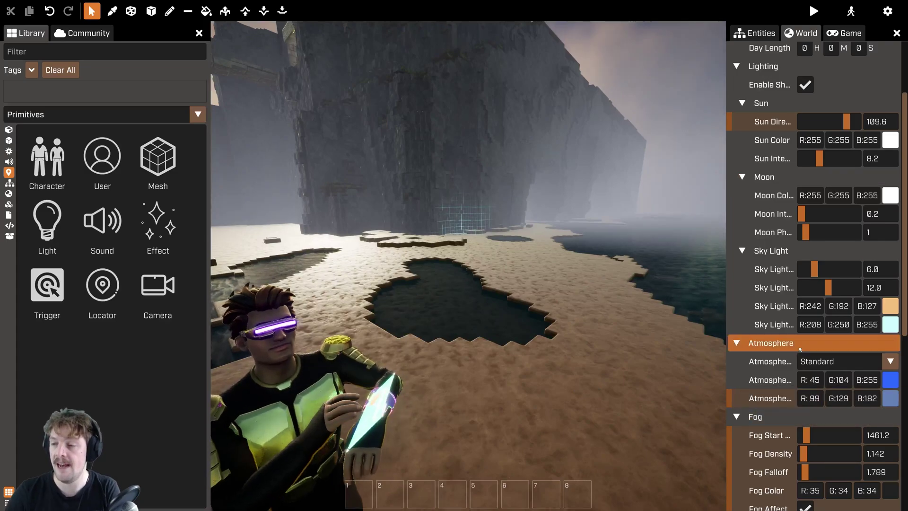
Collapse the Moon, Sun, Lighting and Atmosphere groups of the world settings
click(757, 177)
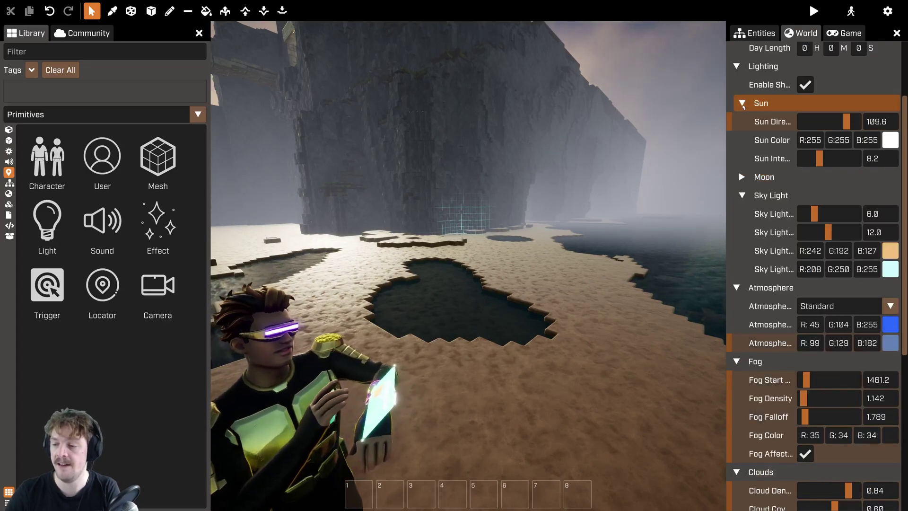
click(743, 106)
click(737, 69)
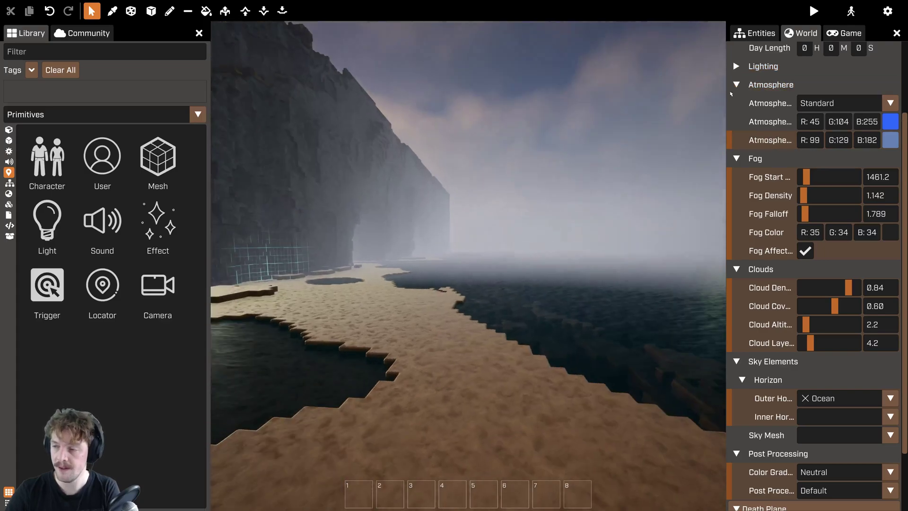
click(737, 86)
Try a fog start of 0.0 while facing the open water and undo it
right_drag(626, 153, 555, 261)
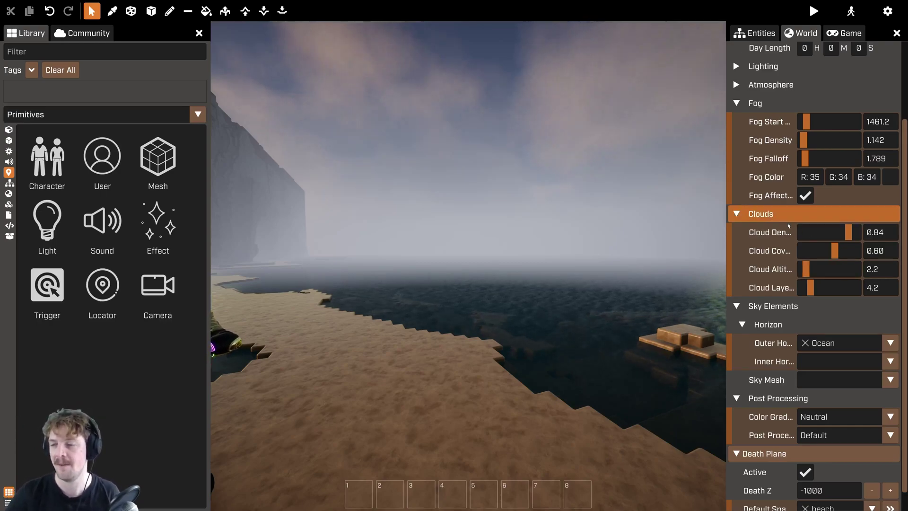
right_drag(709, 146, 724, 163)
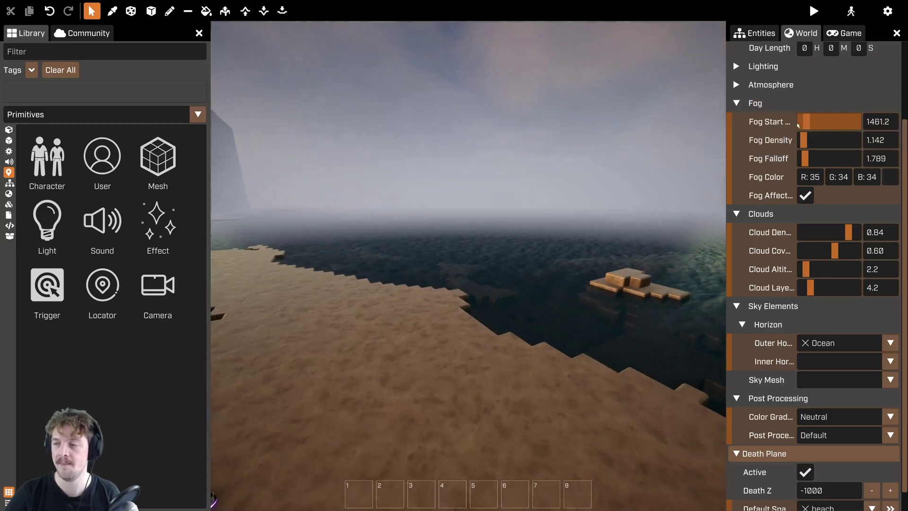
mouse_move(807, 122)
mouse_down()
mouse_move(823, 127)
mouse_move(799, 127)
mouse_up()
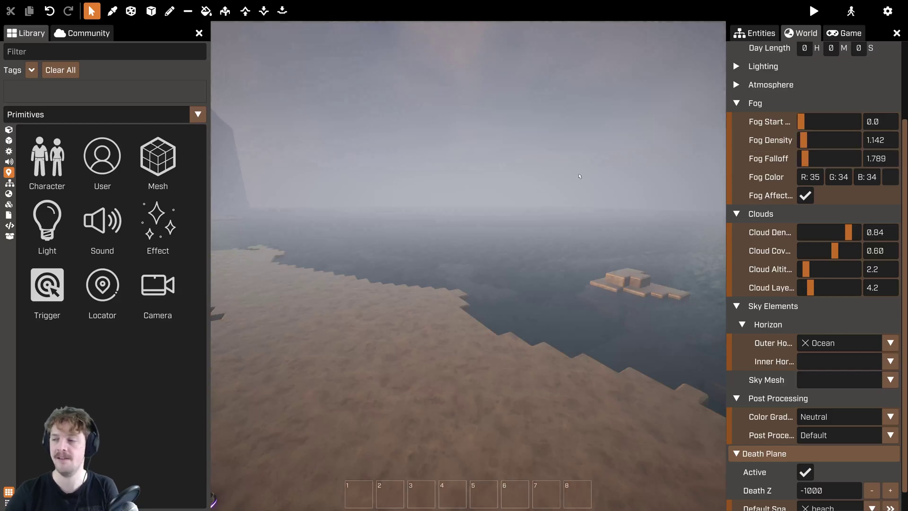
key(ctrl+z)
Try a Fog Falloff of 6.552, check the fog over the horizon beside the character, and undo it
right_drag(605, 176, 551, 253)
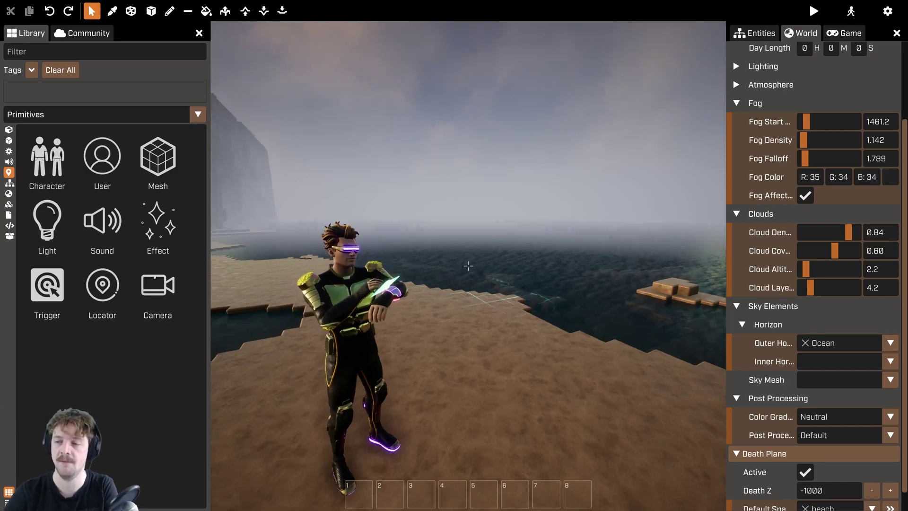
right_drag(468, 266, 426, 308)
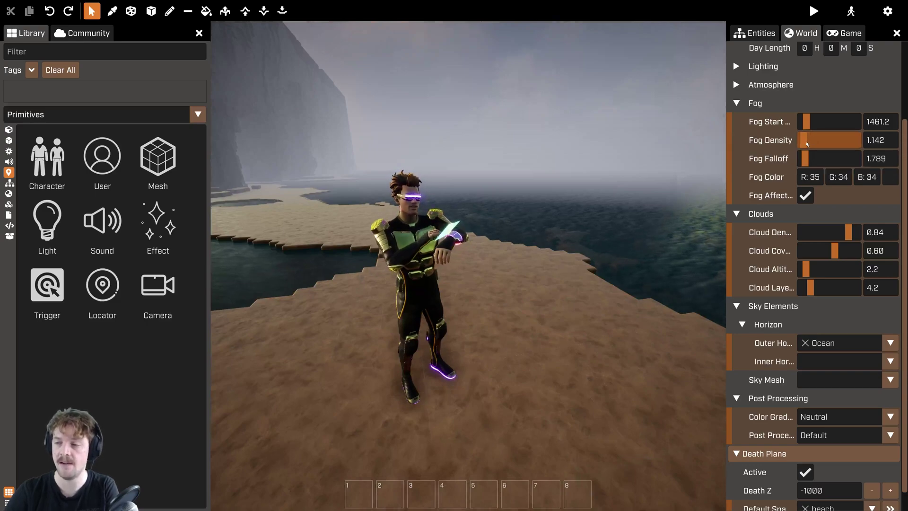
drag(805, 158, 817, 161)
right_drag(638, 122, 468, 266)
key(w)
key(s)
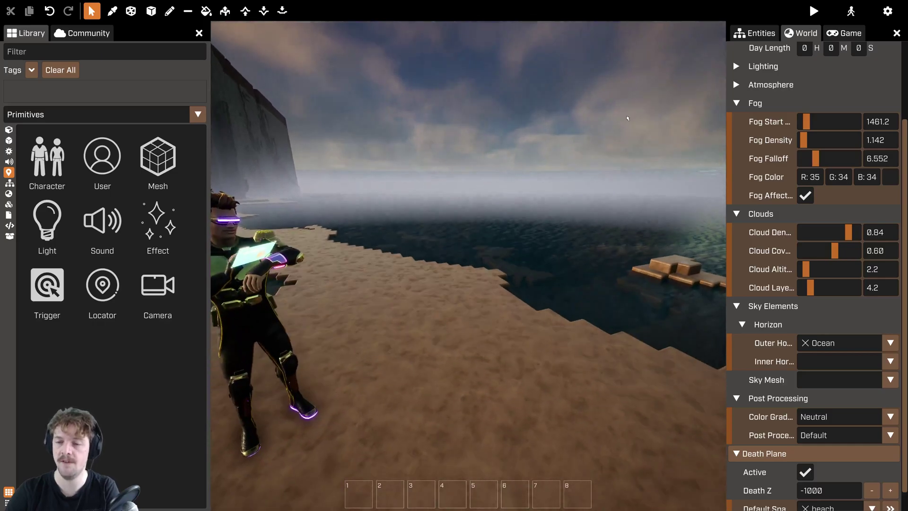
key(ctrl+z)
Look over the fog around the character and cliffs, try a higher Fog Density, and undo it
right_drag(627, 123, 468, 266)
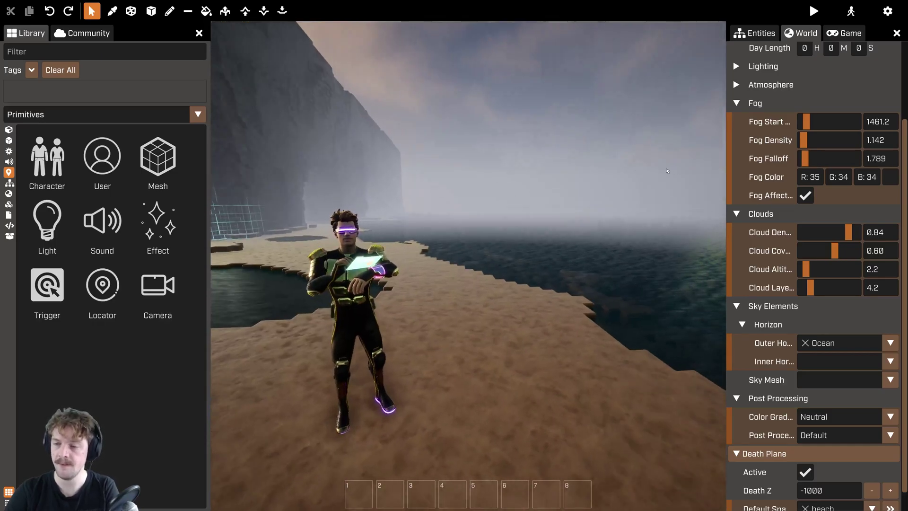
right_drag(681, 183, 469, 266)
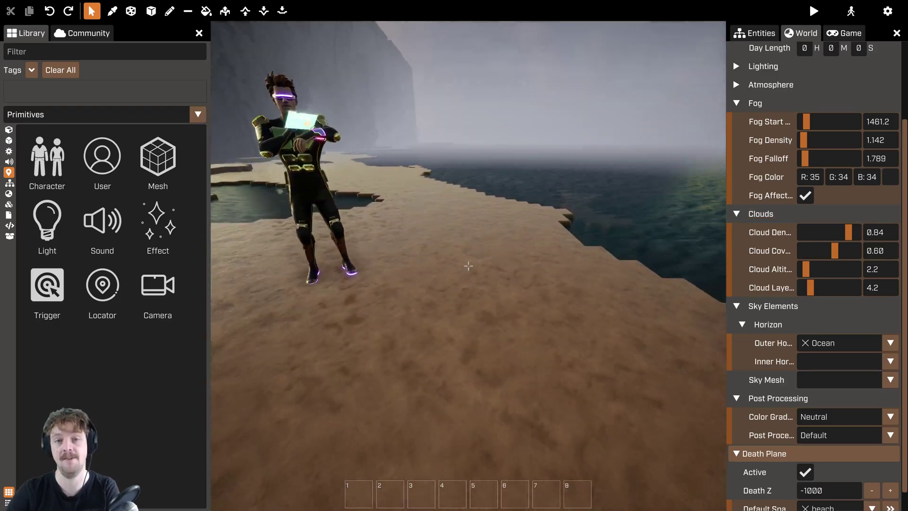
right_drag(497, 114, 468, 266)
right_drag(355, 181, 469, 266)
key(a)
key(w)
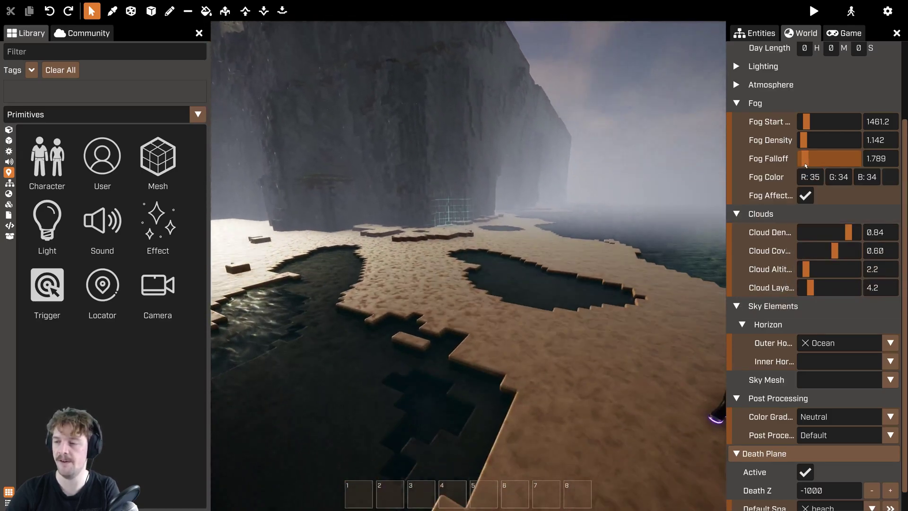
drag(812, 142, 821, 141)
key(ctrl+z)
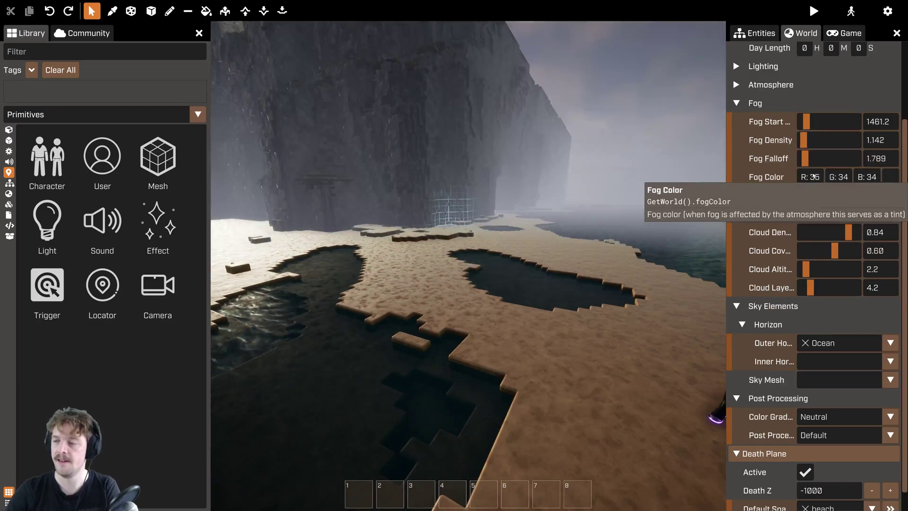
Try a near-white Fog Color of R 255, G 246, B 246
click(894, 179)
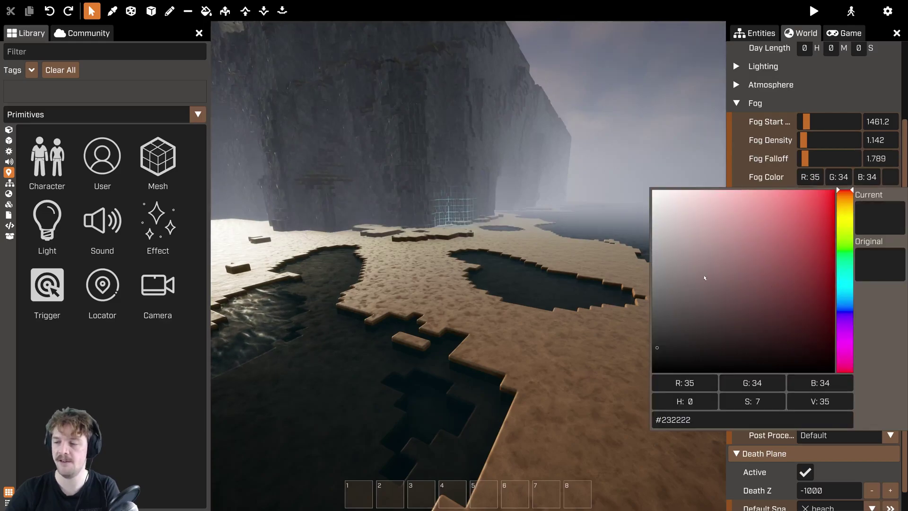
click(633, 130)
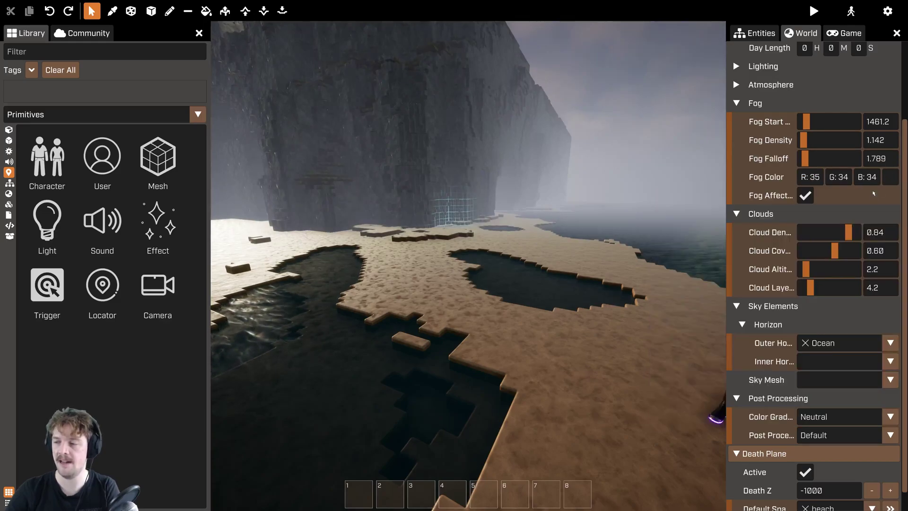
click(894, 178)
drag(730, 270, 653, 190)
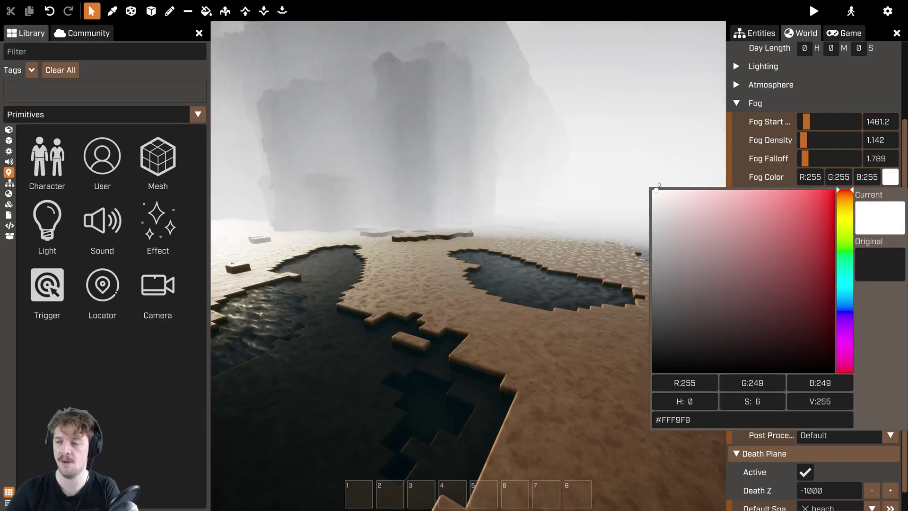
Try a bright green Fog Color of R 32, G 243, B 42, look around the cliffs, and undo both fog color changes
click(848, 250)
drag(786, 238, 812, 199)
right_drag(610, 182, 656, 100)
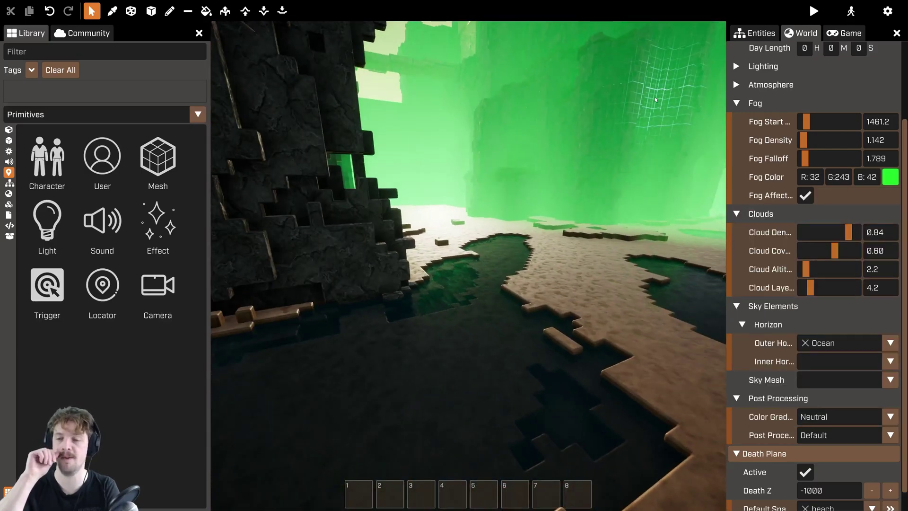
key(ctrl+z)
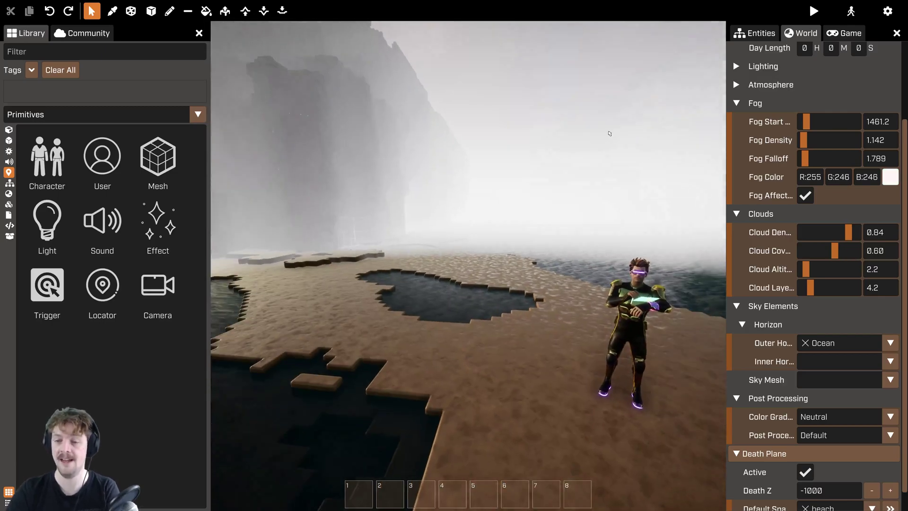
key(ctrl+z)
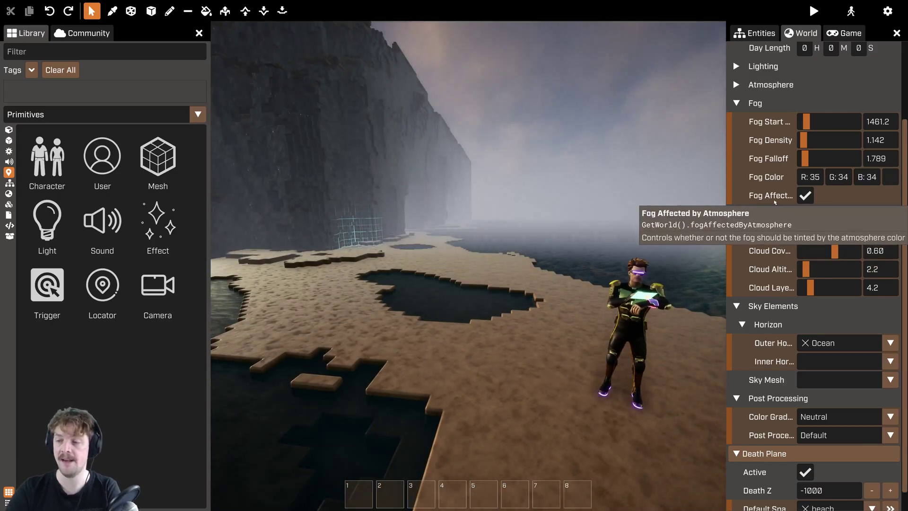
Turn Fog Affected by Atmosphere off and back on to compare the fog, and look over the cliffs and sky
click(806, 200)
click(806, 200)
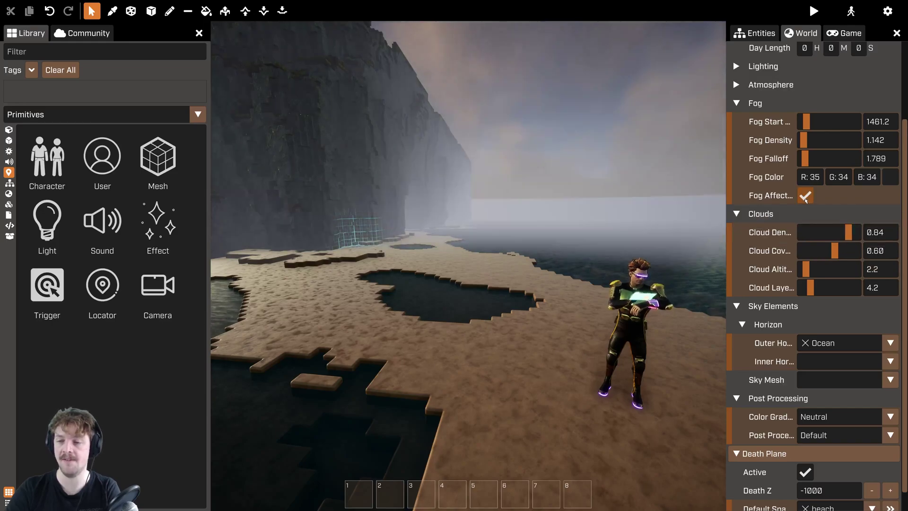
right_drag(587, 246, 542, 145)
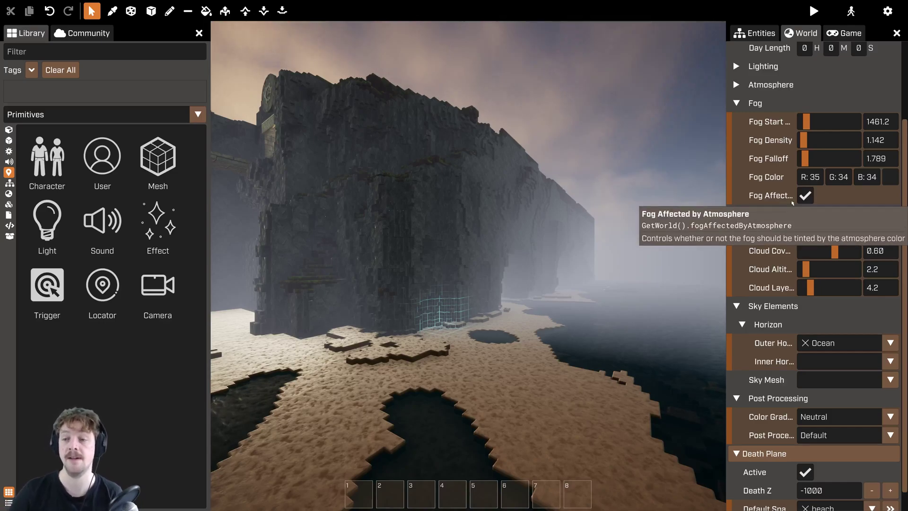
Compare the fog over the beach and sea with Fog Affected by Atmosphere disabled, and enable it again
click(806, 195)
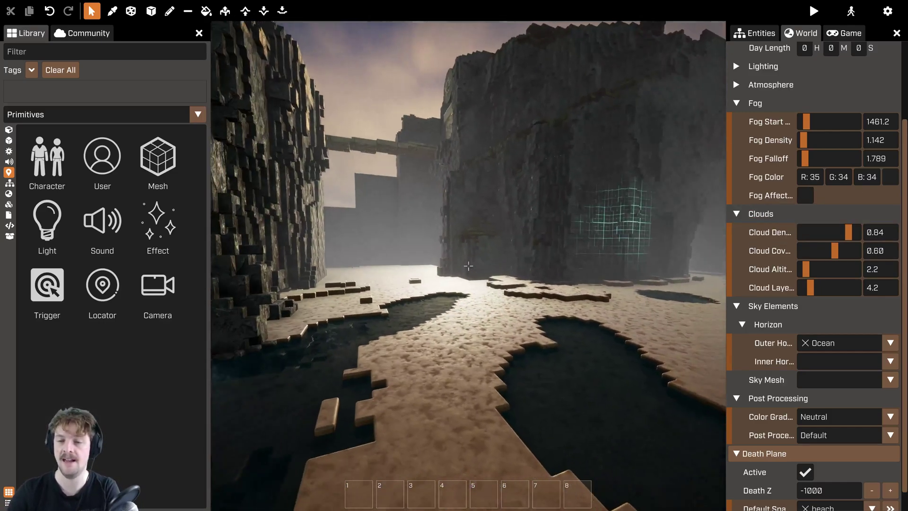
right_drag(468, 266, 610, 266)
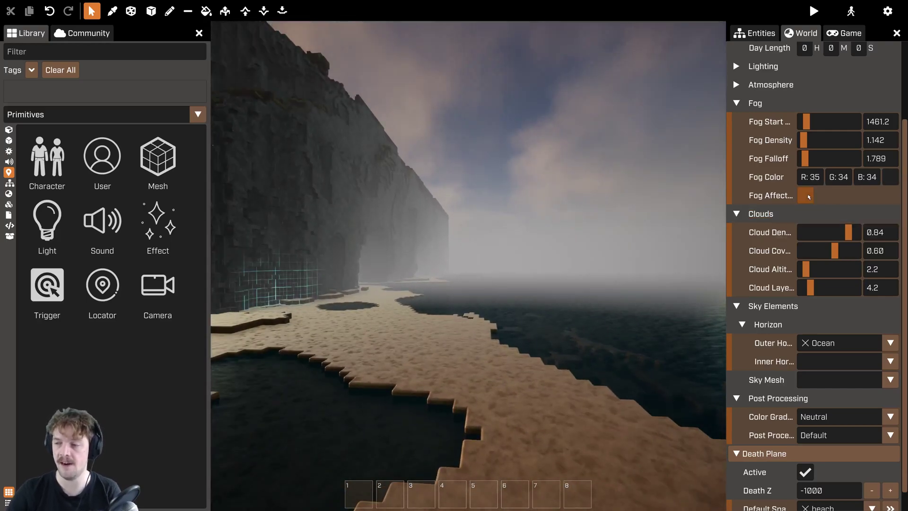
click(806, 196)
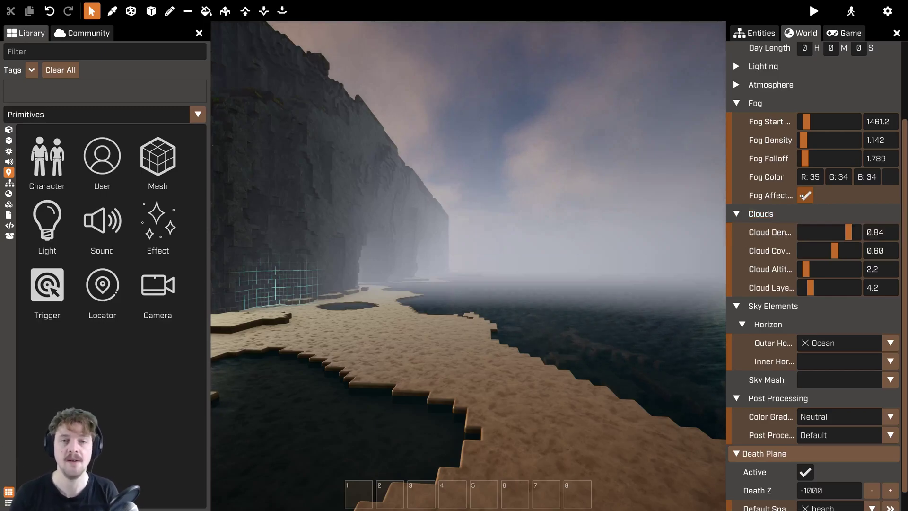
right_drag(531, 131, 629, 190)
key(w)
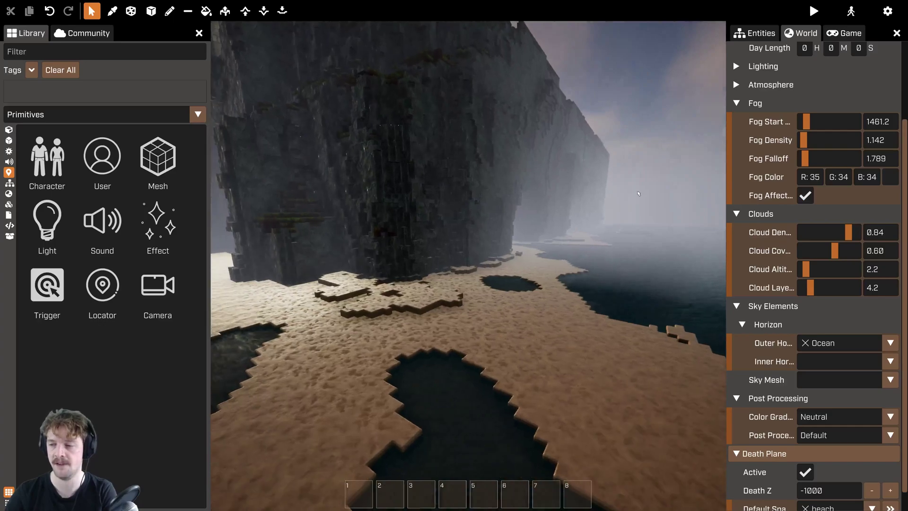
Collapse the Fog settings, try a much lower Cloud Density while looking around the sky, and undo it
click(737, 105)
right_drag(615, 227, 468, 266)
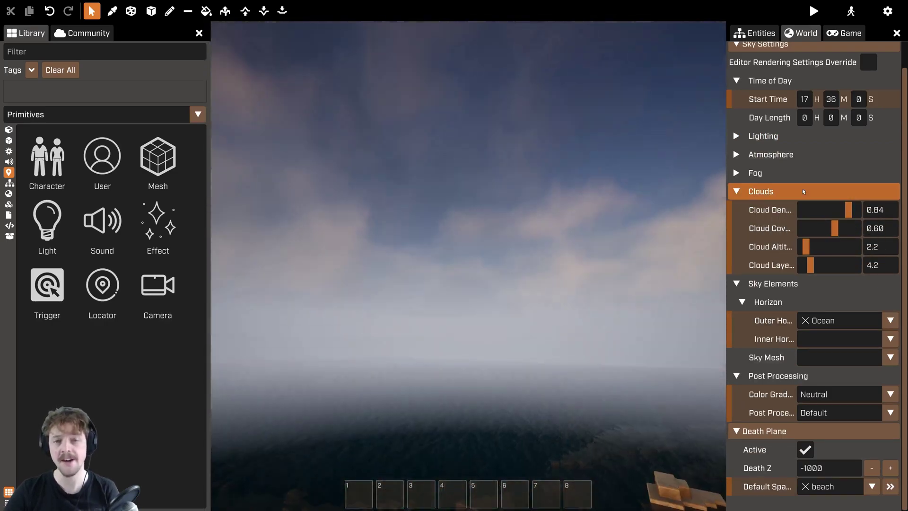
drag(850, 211, 615, 198)
right_drag(615, 198, 468, 266)
key(ctrl+z)
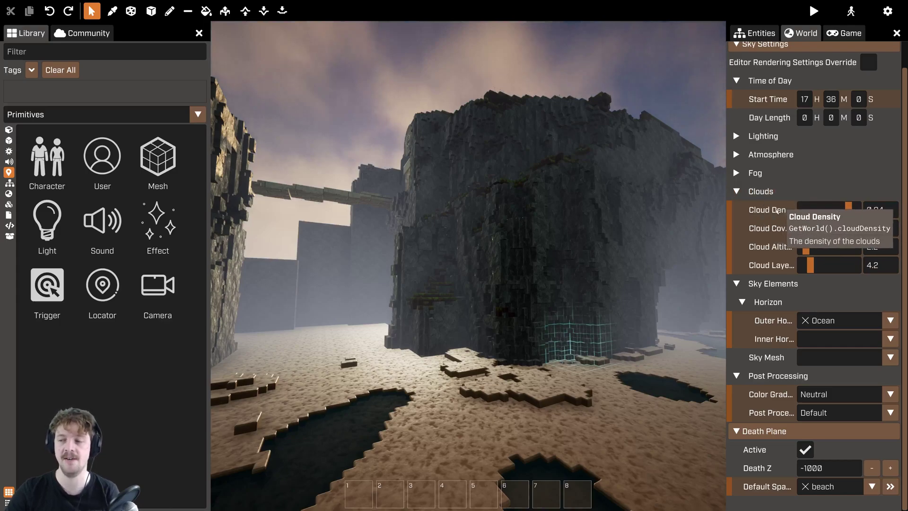
Vary the Cloud Density through about 0.34 while watching the sky above the sea, and return it to 0.84
right_drag(614, 189, 614, 189)
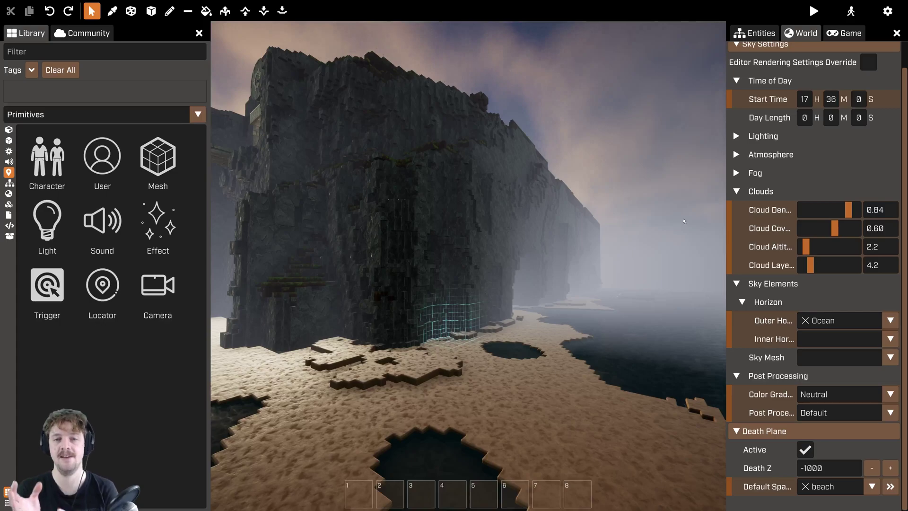
right_drag(700, 226, 701, 226)
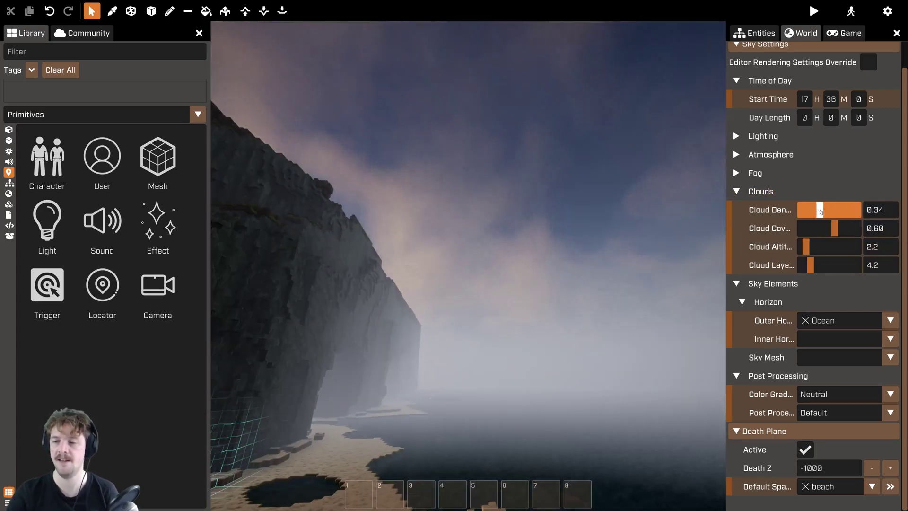
drag(809, 209, 854, 211)
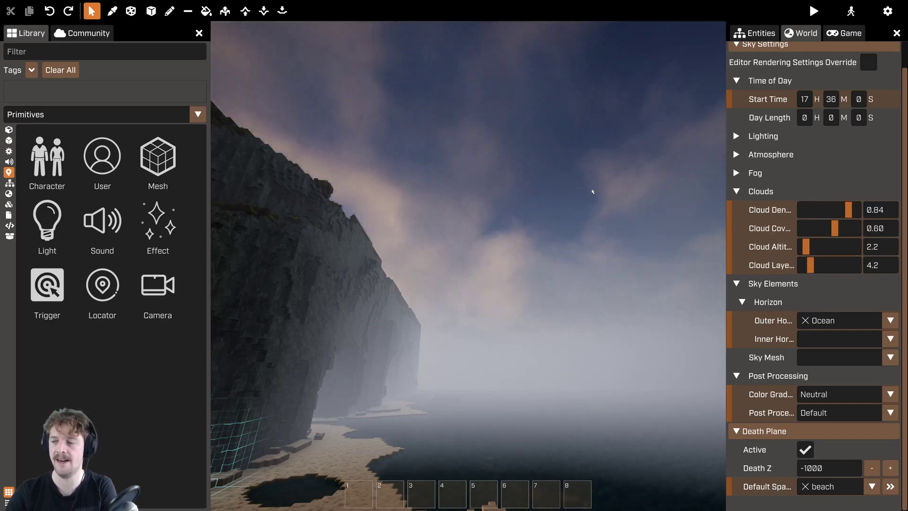
right_drag(468, 266, 468, 266)
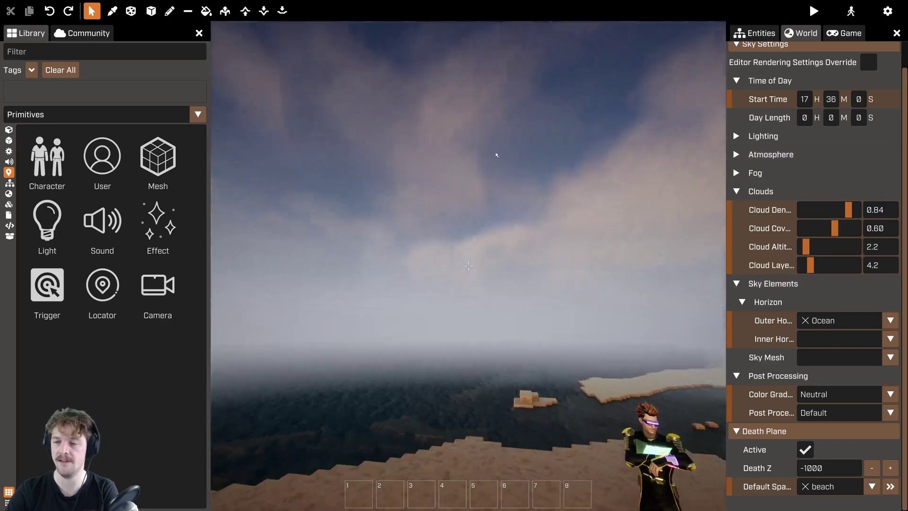
Try Cloud Coverage values of 0.82 and 0.00 against the sky, and undo both changes
drag(837, 234, 861, 229)
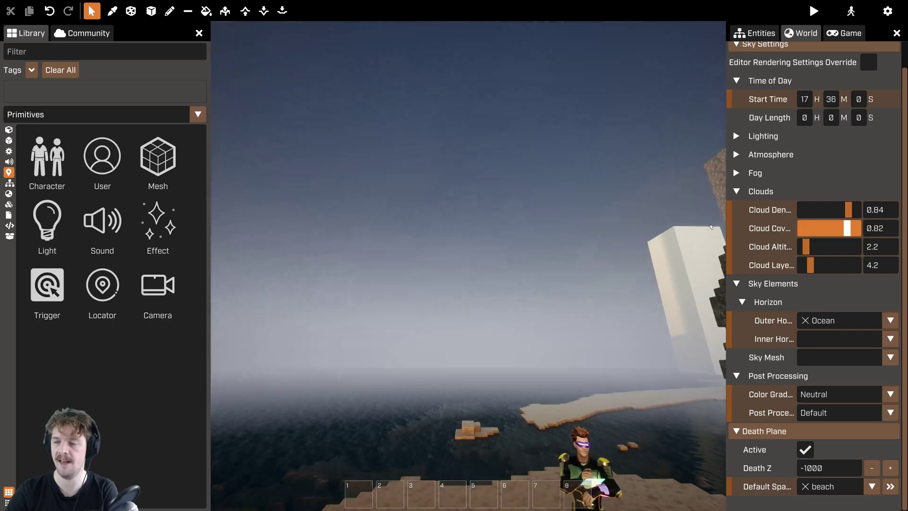
drag(712, 227, 705, 227)
mouse_move(447, 231)
right_down()
mouse_move(469, 266)
mouse_move(447, 232)
right_up()
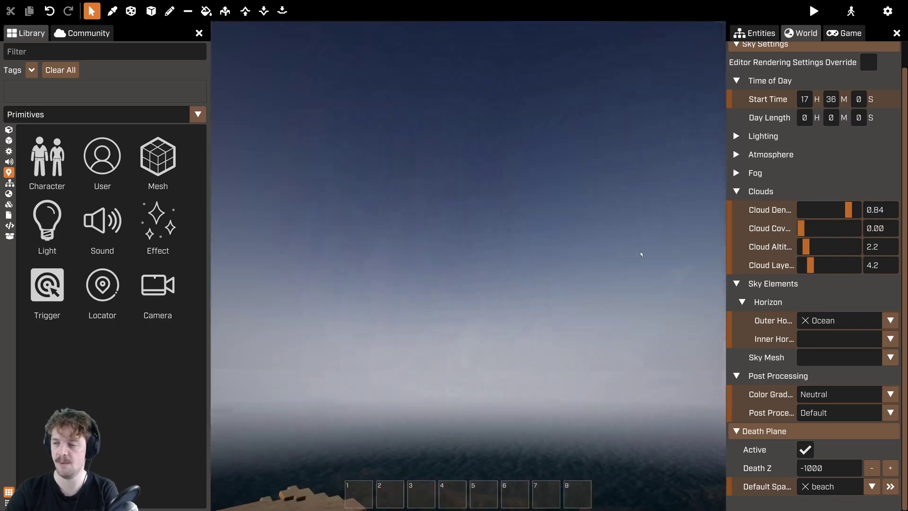
key(ctrl+z)
key(ctrl+z)
right_drag(547, 254, 468, 266)
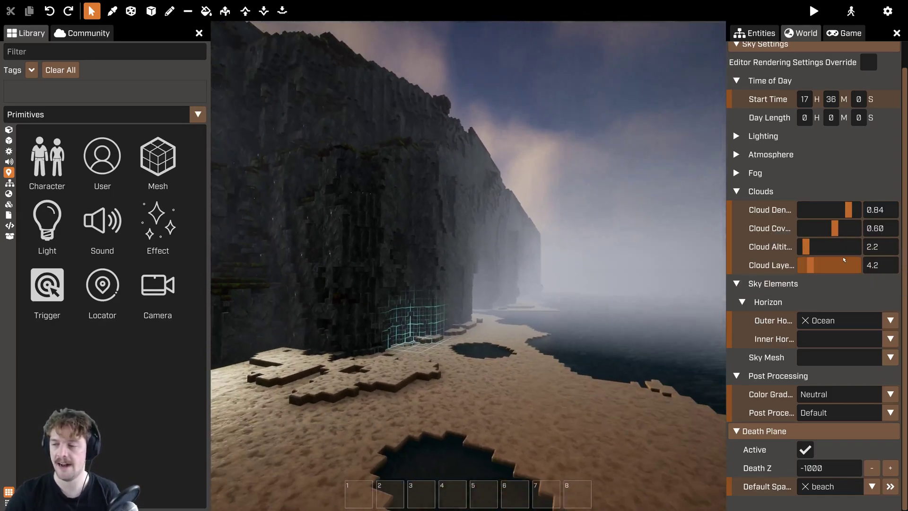
Try several Cloud Altitude values, including 15.7, against the sky and settle on 5.0
drag(809, 248, 861, 251)
right_drag(469, 266, 469, 265)
right_drag(600, 189, 469, 266)
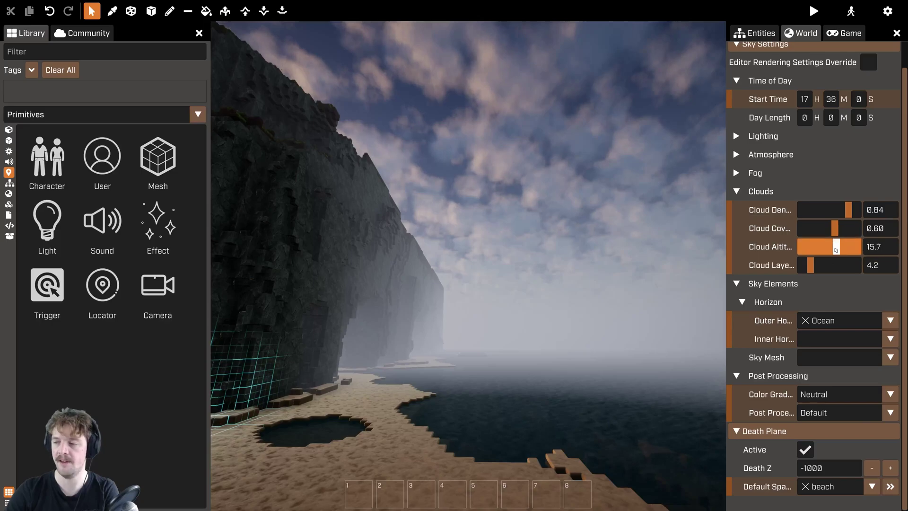
right_drag(468, 266, 469, 266)
click(859, 258)
drag(827, 245, 829, 245)
right_drag(670, 214, 671, 213)
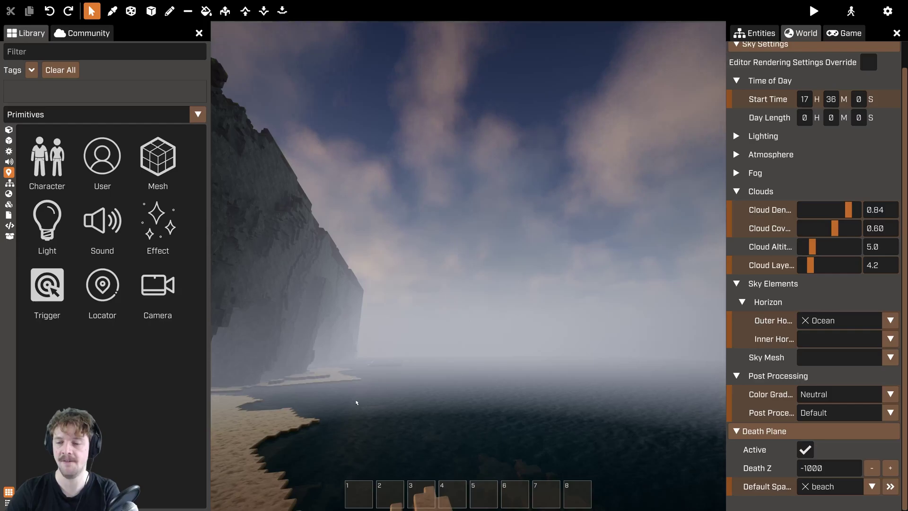
right_drag(530, 339, 530, 338)
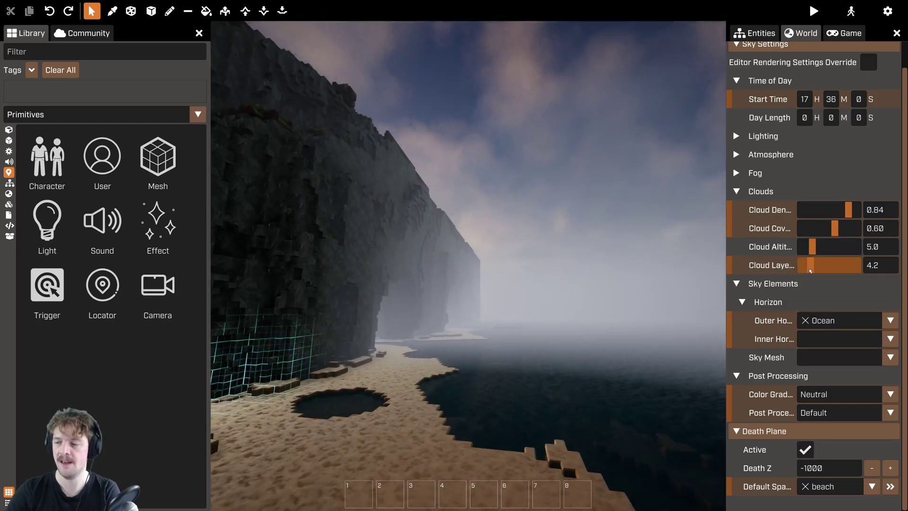
Try a Cloud Layer value of 25.0 and look over the clouds above the cliffs and the sea
right_drag(602, 249, 601, 248)
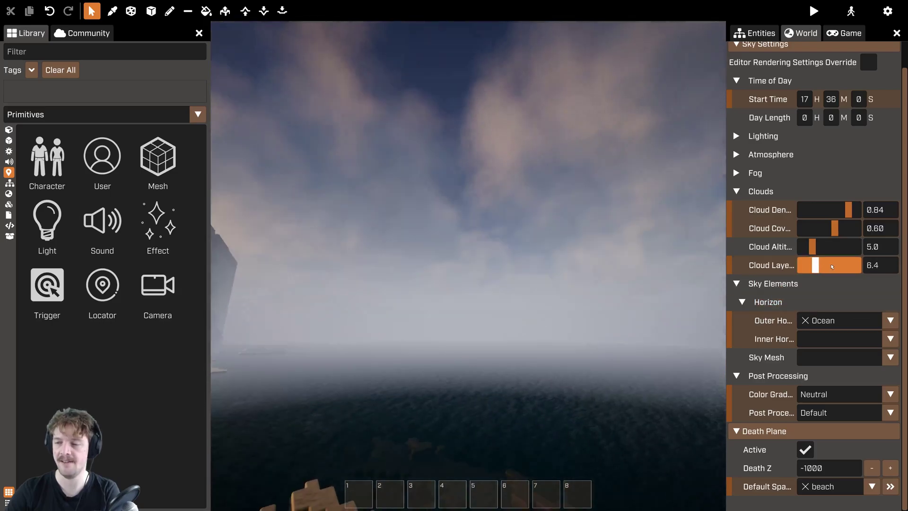
drag(832, 267, 859, 266)
right_drag(469, 266, 469, 266)
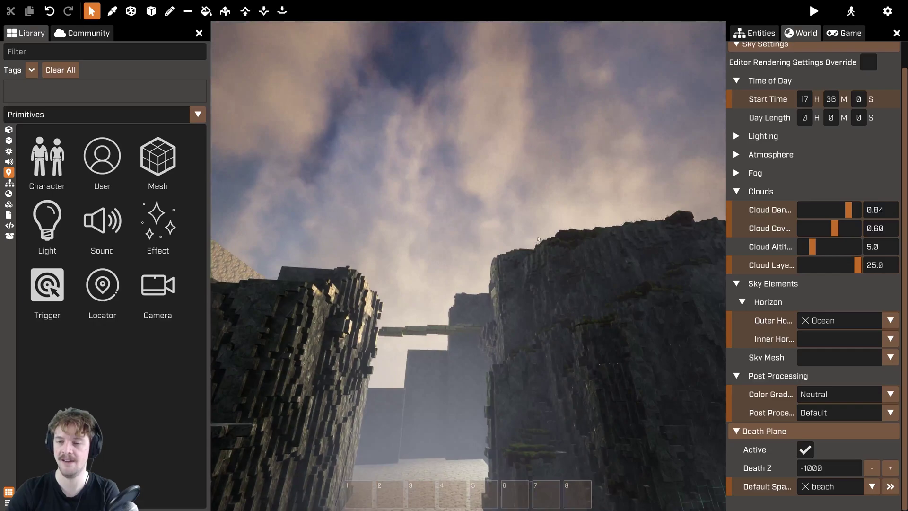
right_drag(447, 187, 468, 267)
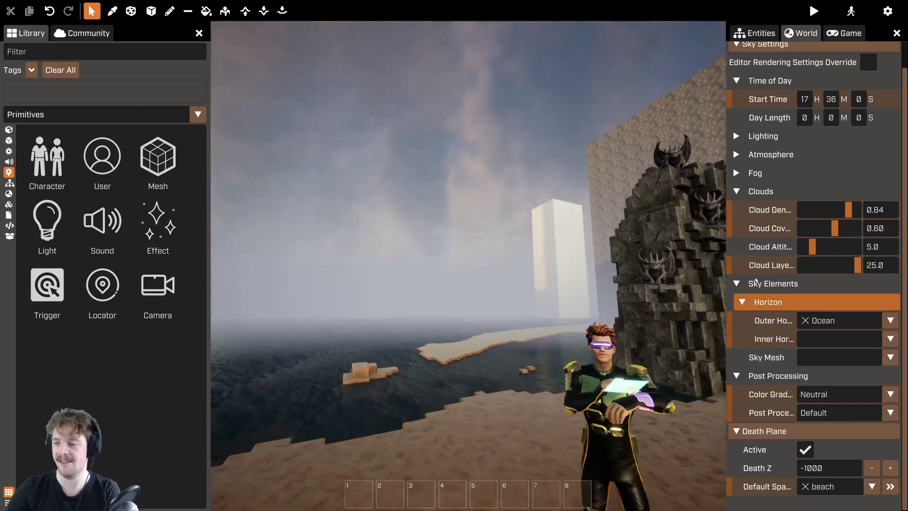
Try very low Cloud Layer values of 0.0, 0.3 and 0.9, and undo the cloud layer changes
drag(858, 265, 800, 268)
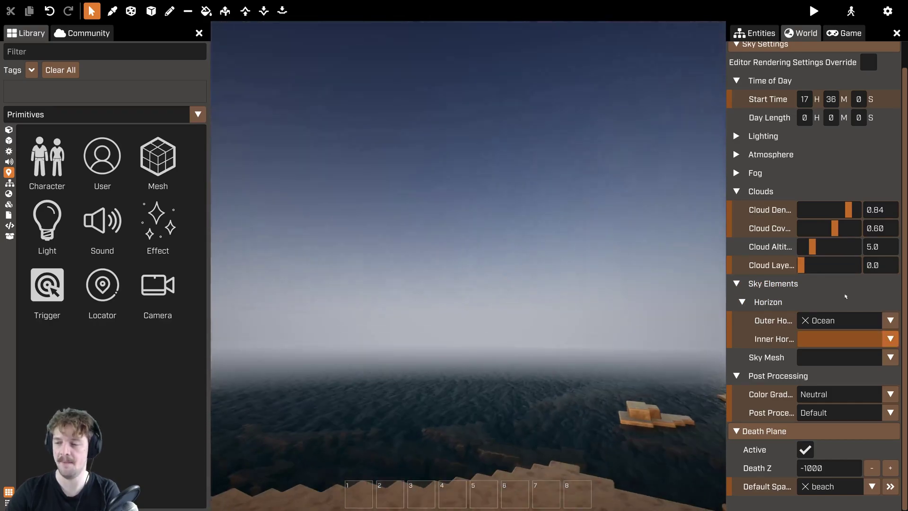
click(806, 267)
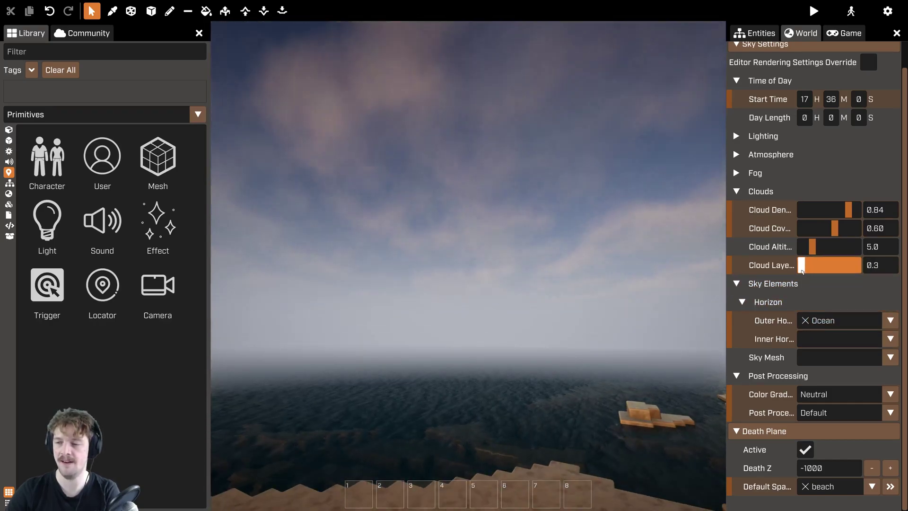
drag(802, 271, 803, 272)
click(803, 272)
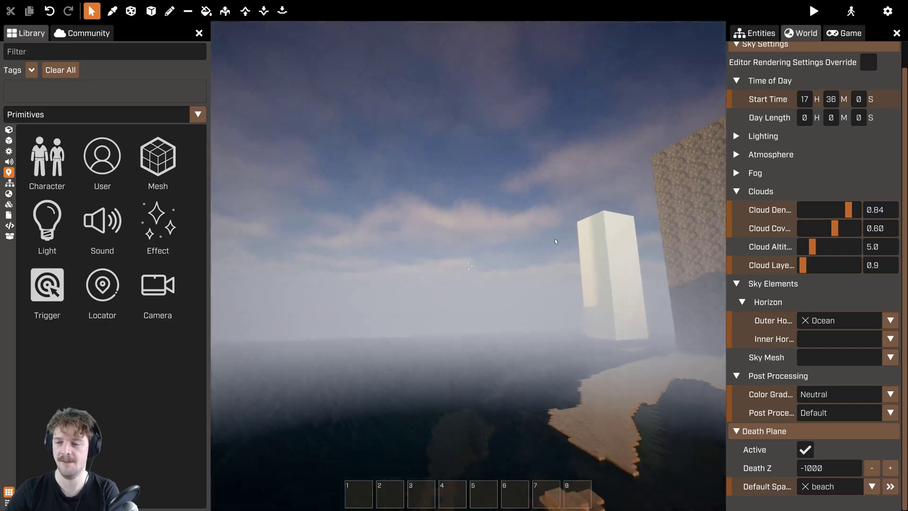
key(ctrl+z)
key(ctrl+y)
key(ctrl+z)
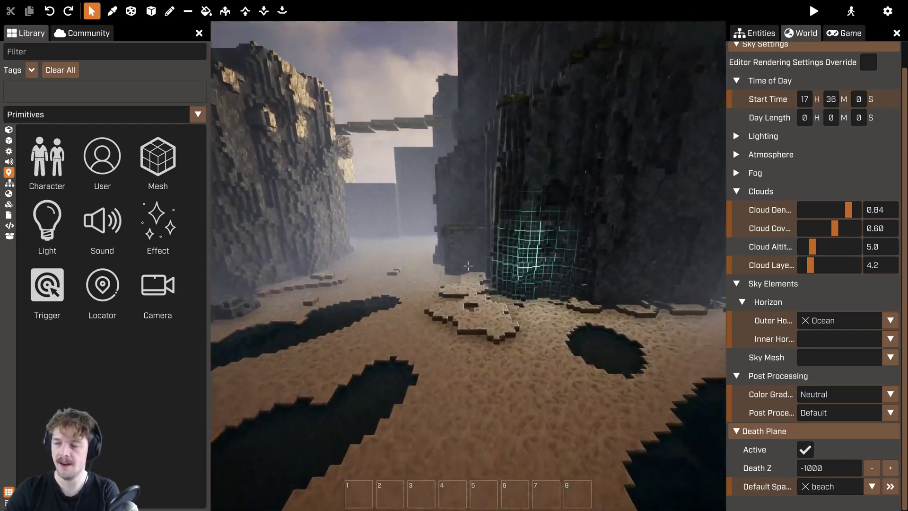
Examine the lighting, fog and clouds around the cliffs, the beach and the character
right_drag(468, 266, 530, 242)
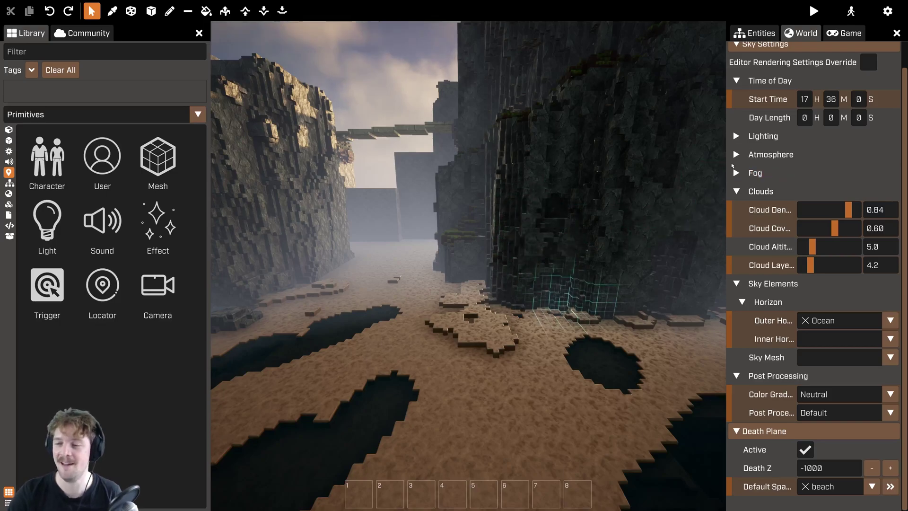
right_drag(469, 266, 655, 211)
key(w)
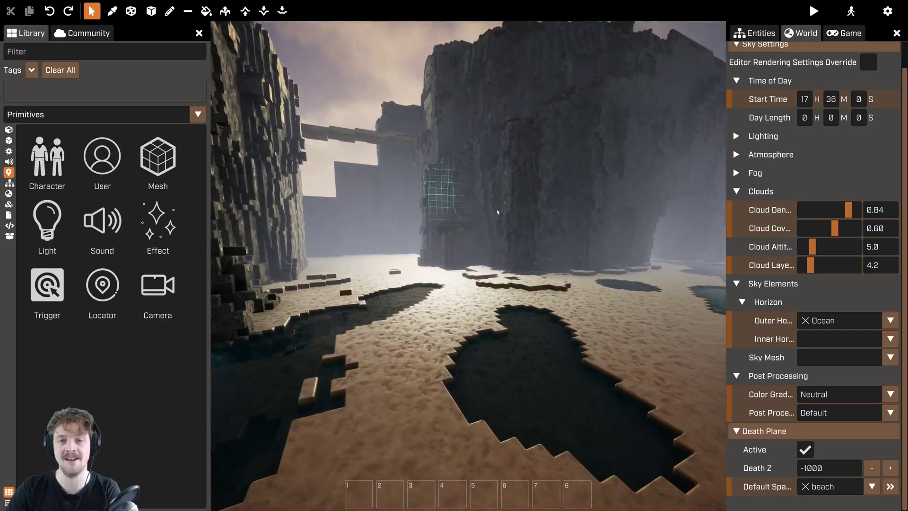
right_drag(520, 204, 606, 199)
key(s)
right_drag(468, 266, 395, 244)
key(s)
key(d)
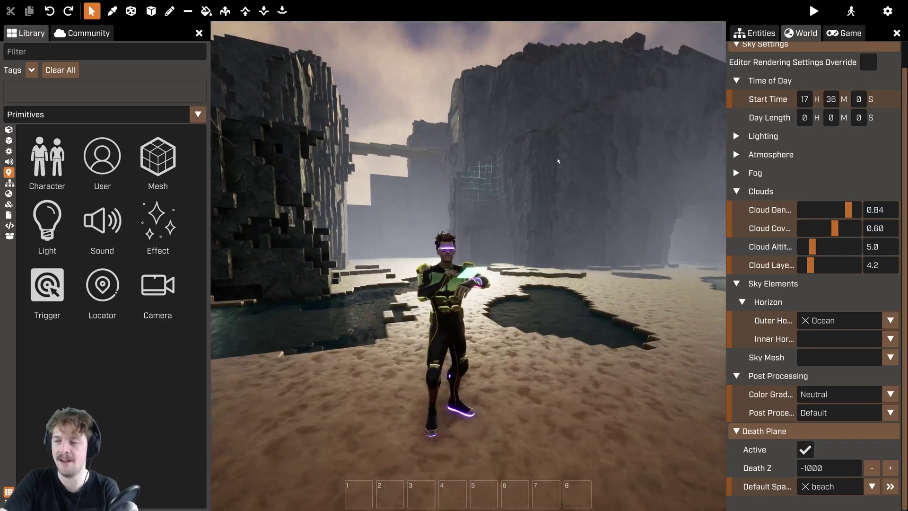
Review the Atmosphere settings against the sky over the cliffs, and collapse the Clouds and Atmosphere settings
click(738, 154)
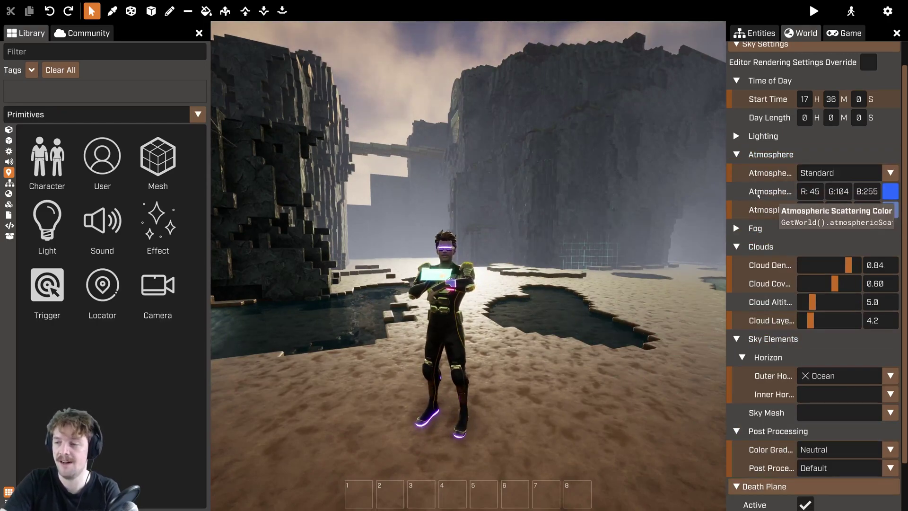
right_drag(595, 143, 681, 52)
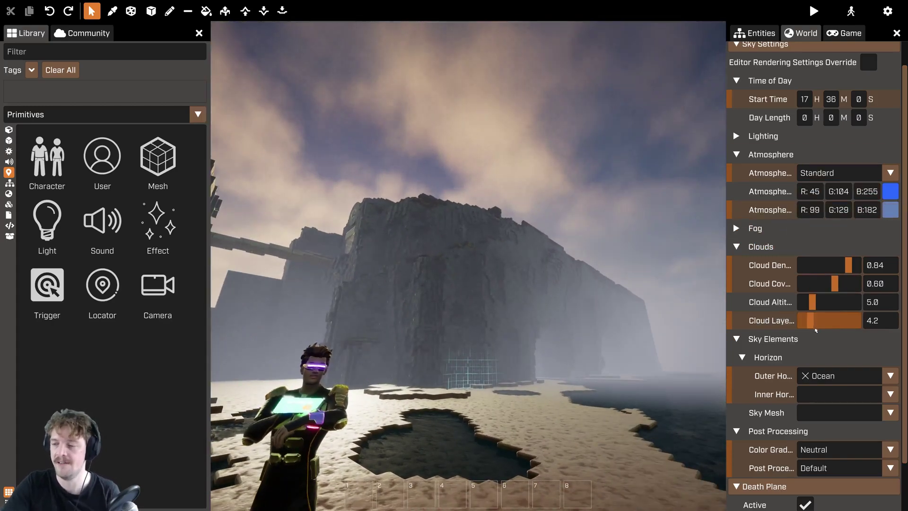
click(742, 249)
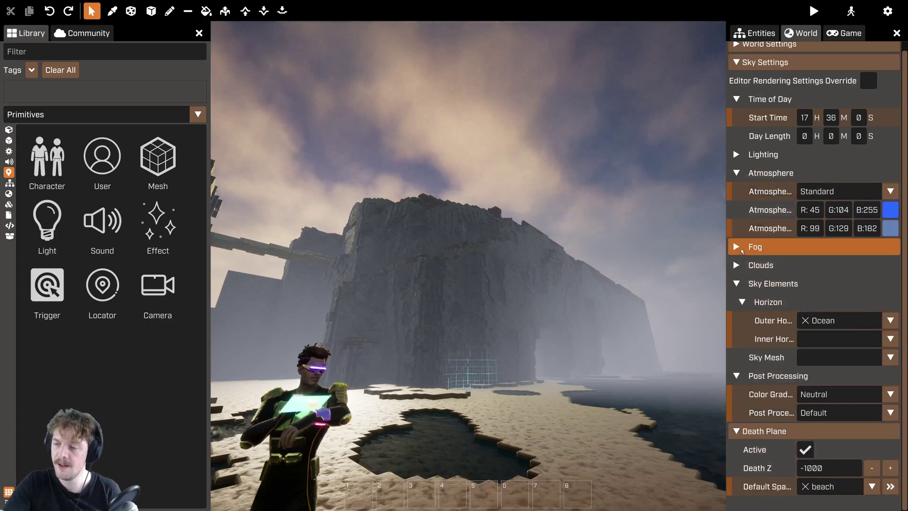
click(769, 173)
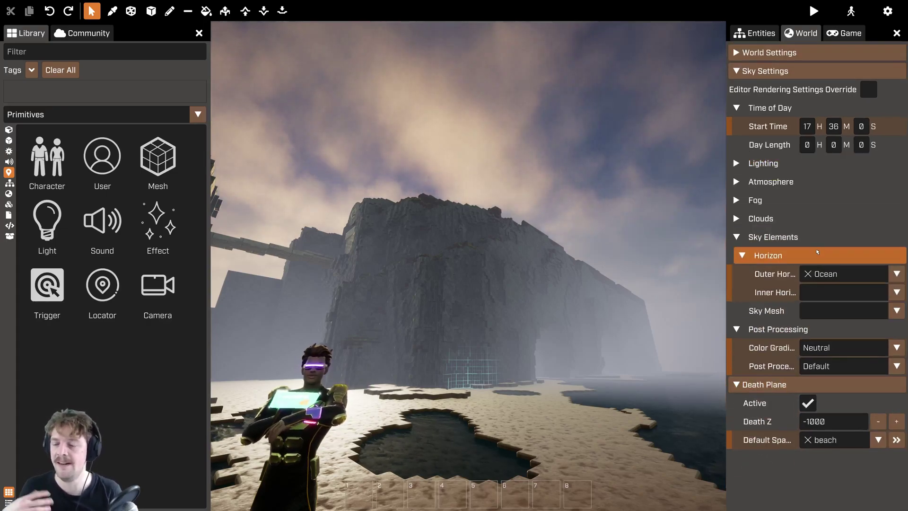
Try a lower fog start distance and one of 15000.0 while viewing the ocean horizon, and undo both
right_drag(603, 281, 604, 281)
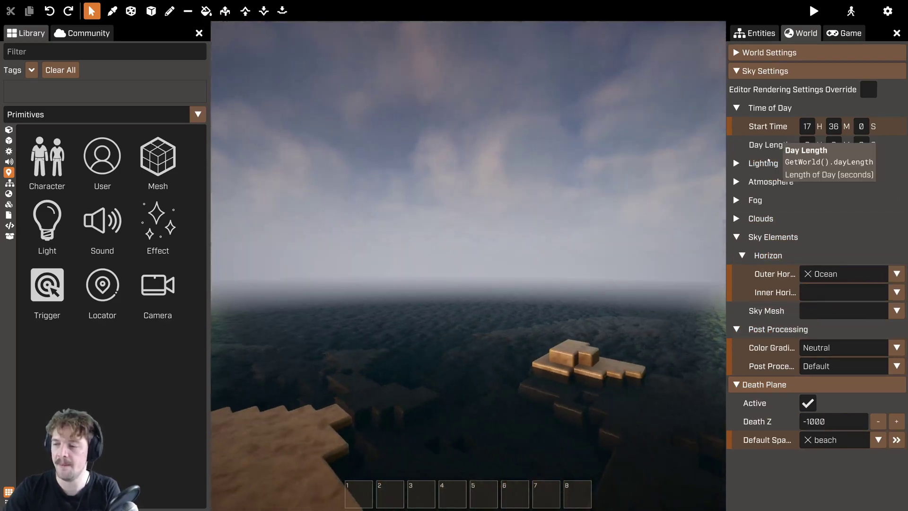
click(752, 200)
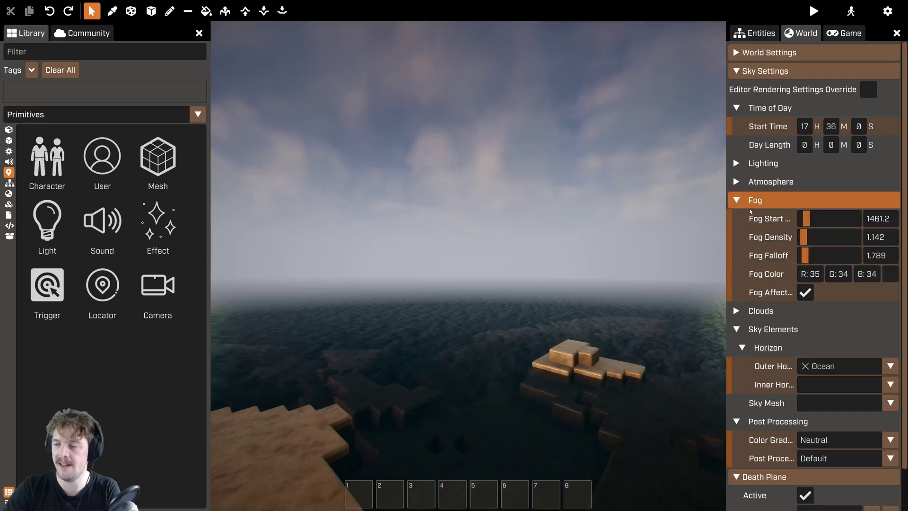
drag(810, 222, 458, 248)
drag(802, 220, 880, 222)
right_drag(647, 228, 647, 228)
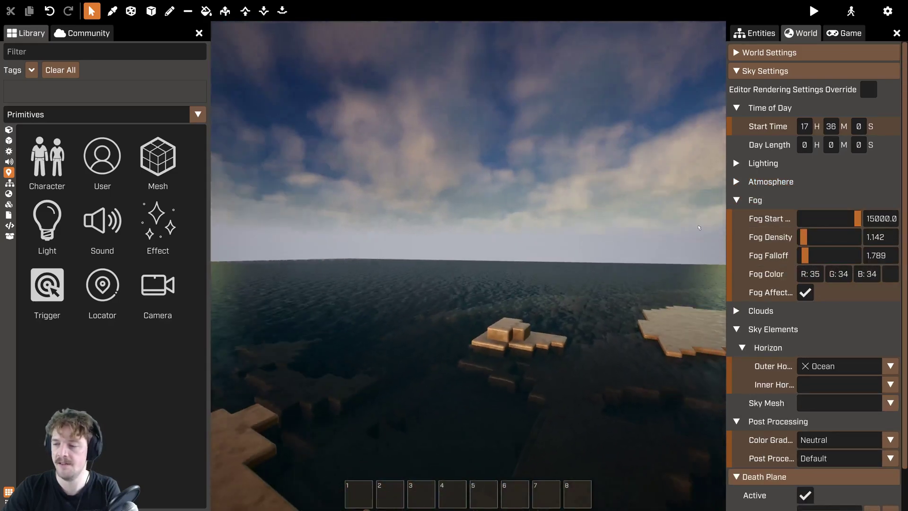
key(ctrl+z)
key(ctrl+z)
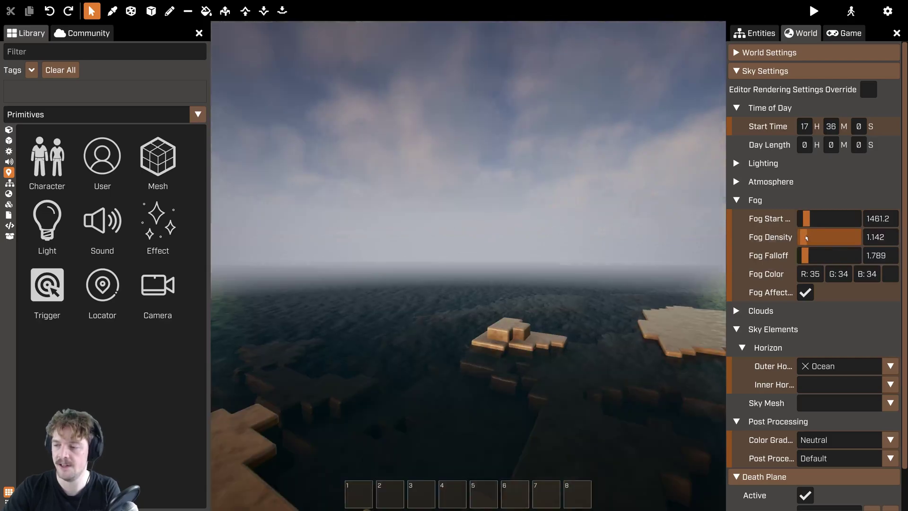
Set the Fog Density to 0.000 and look at the clear ocean horizon from the beach
drag(404, 212, 432, 202)
right_drag(432, 202, 432, 203)
right_drag(468, 266, 468, 266)
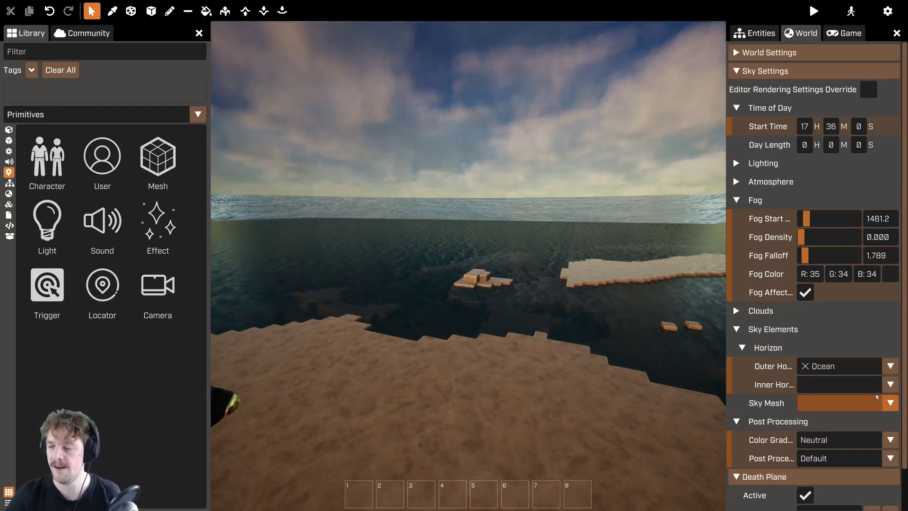
Try Alien Planet and Jungle as the inner horizon, and look at the jungle across the ocean
click(889, 385)
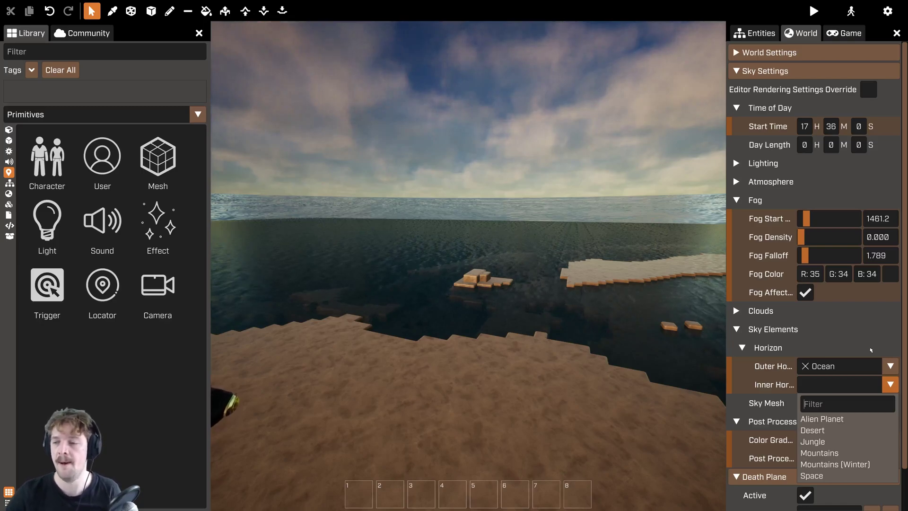
click(850, 419)
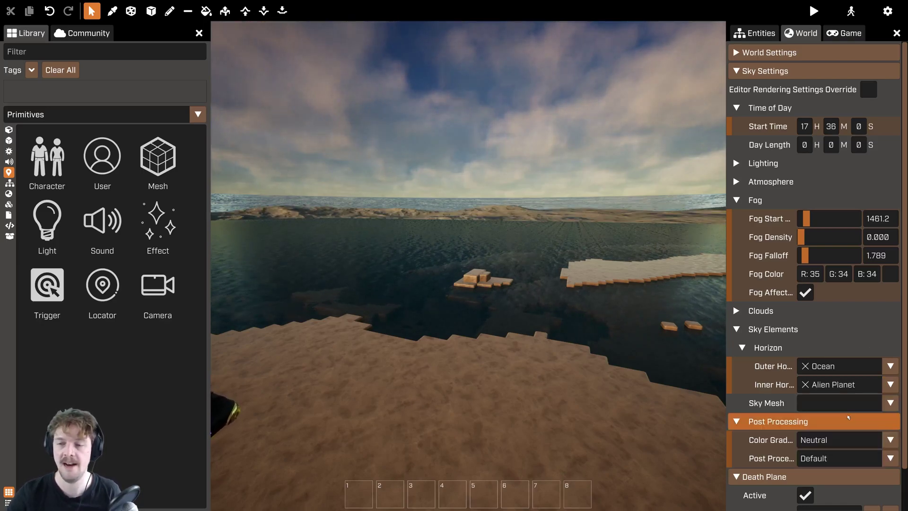
click(838, 385)
click(813, 438)
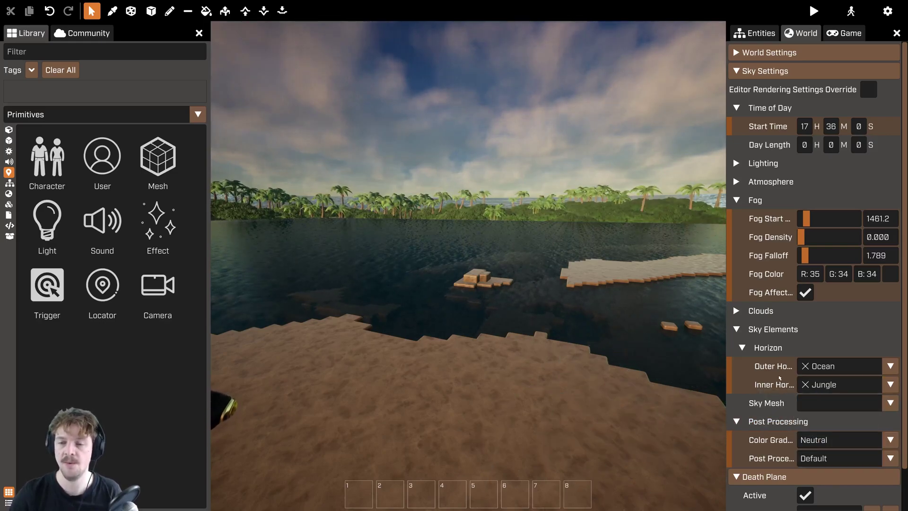
right_drag(550, 308, 468, 266)
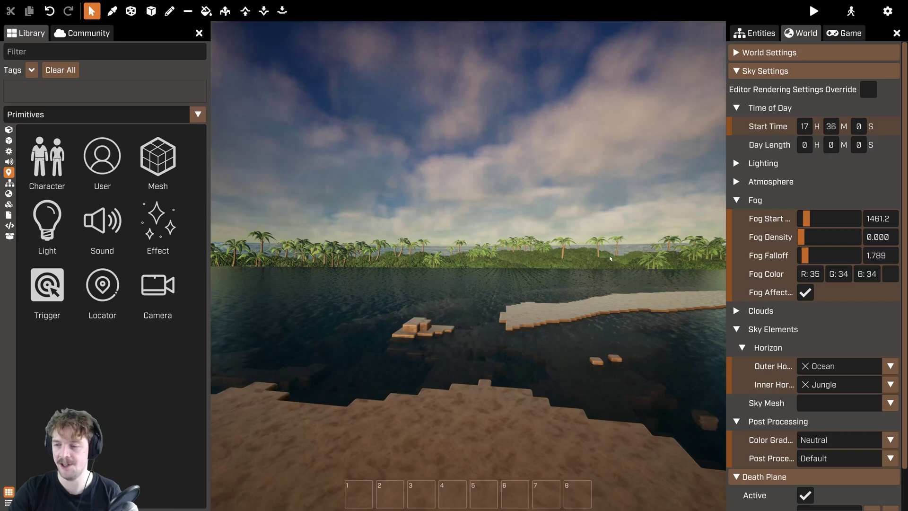
Try Mountains and Desert as the outer horizon behind the inner jungle horizon
click(838, 366)
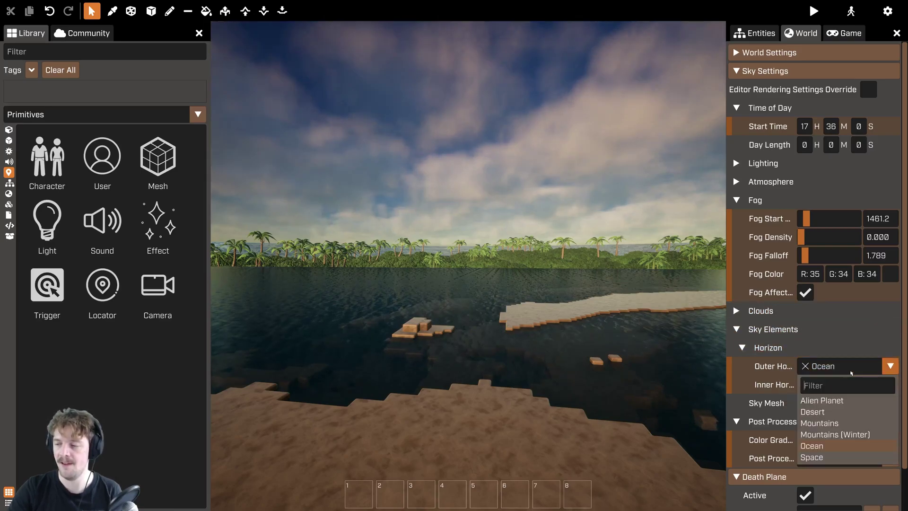
click(823, 423)
right_drag(633, 241, 616, 225)
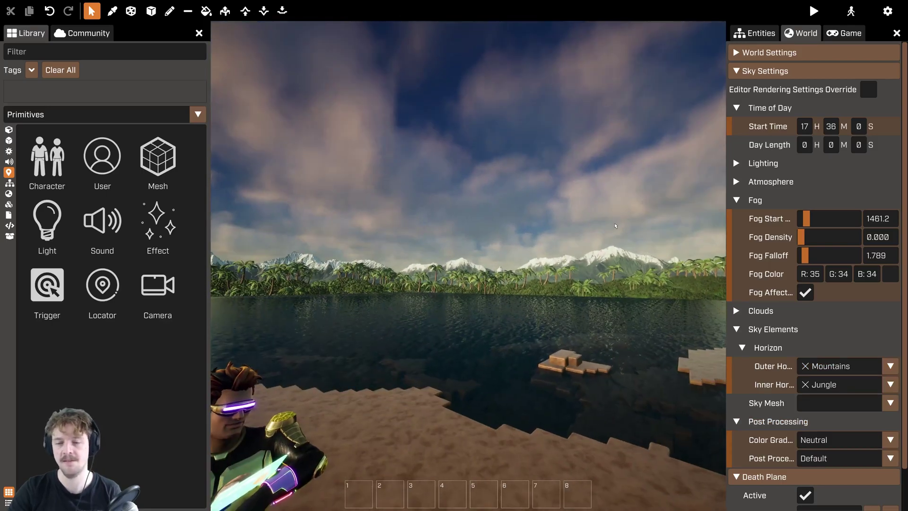
click(838, 366)
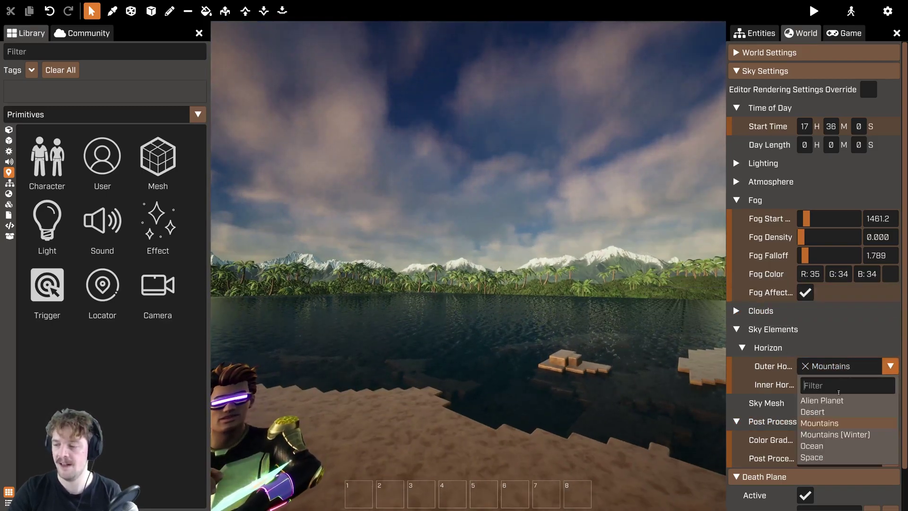
click(812, 412)
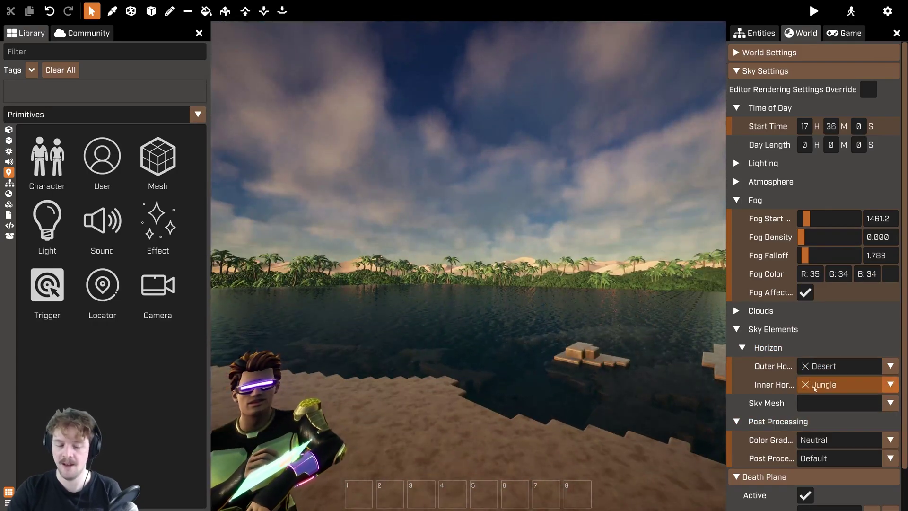
Undo the inner and outer horizon changes and the last Fog Density change
key(ctrl+z)
key(ctrl+z)
key(ctrl+z)
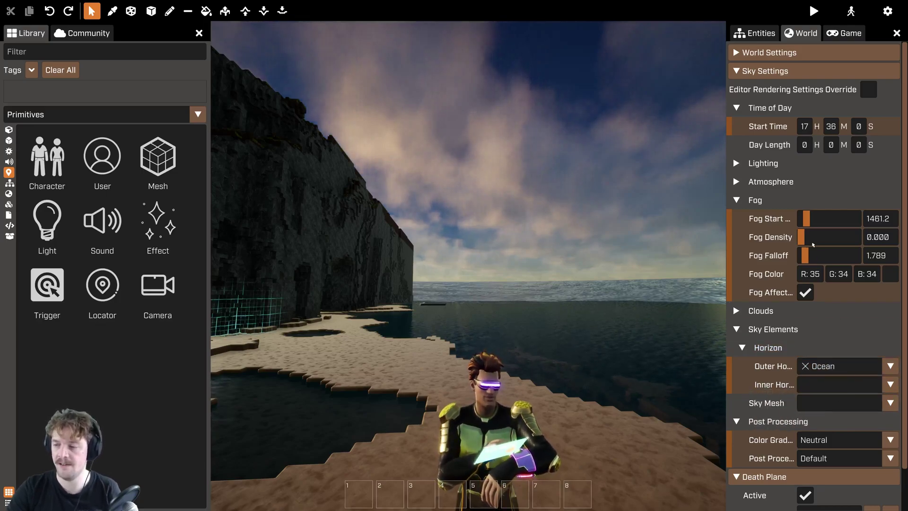
key(ctrl+z)
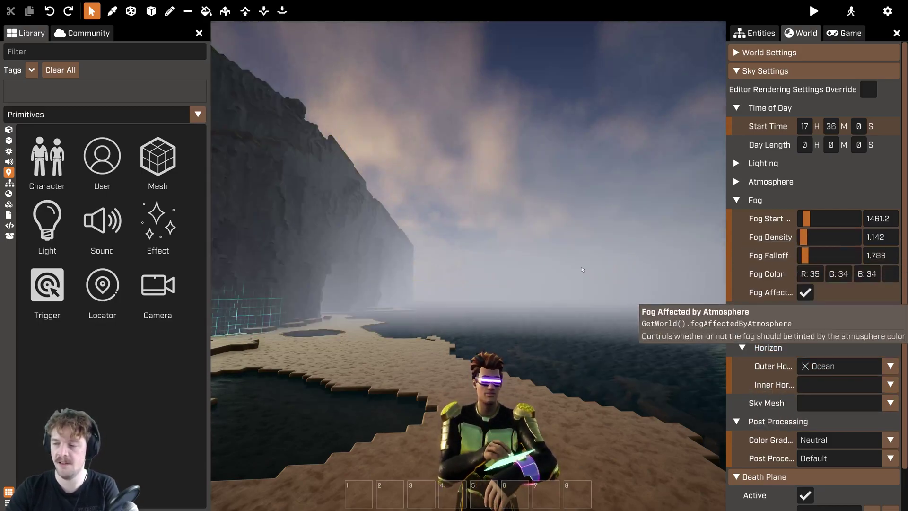
Try a Fog Density of 1.552 while viewing the character, beach and cliffs from farther back, and undo it
right_drag(620, 250, 469, 266)
key(s)
click(805, 240)
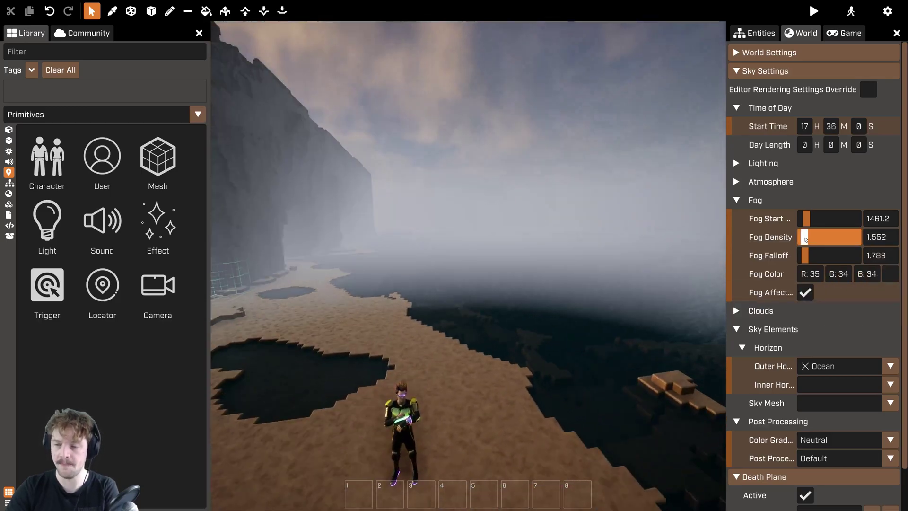
key(ctrl+z)
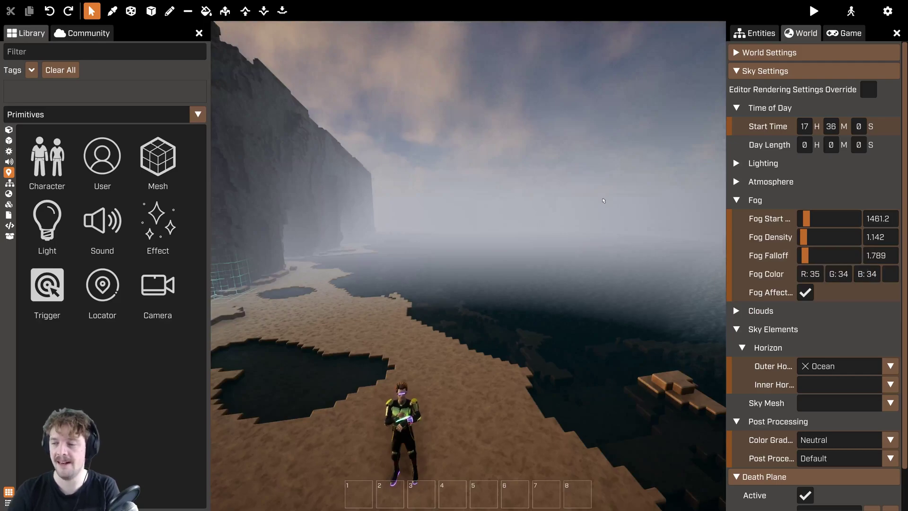
Try a Fog Density of 0.719 while looking over the beach and ocean, and undo it
key(w)
right_drag(604, 201, 652, 221)
key(s)
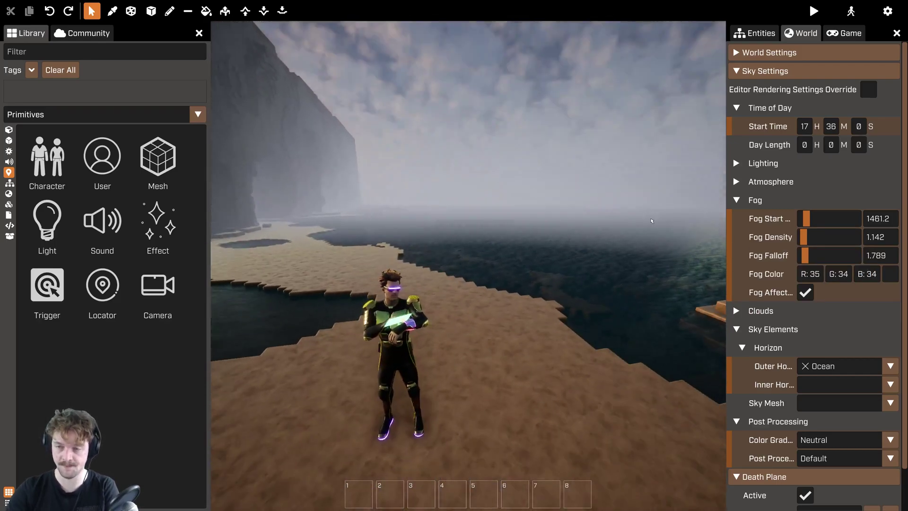
key(ctrl+y)
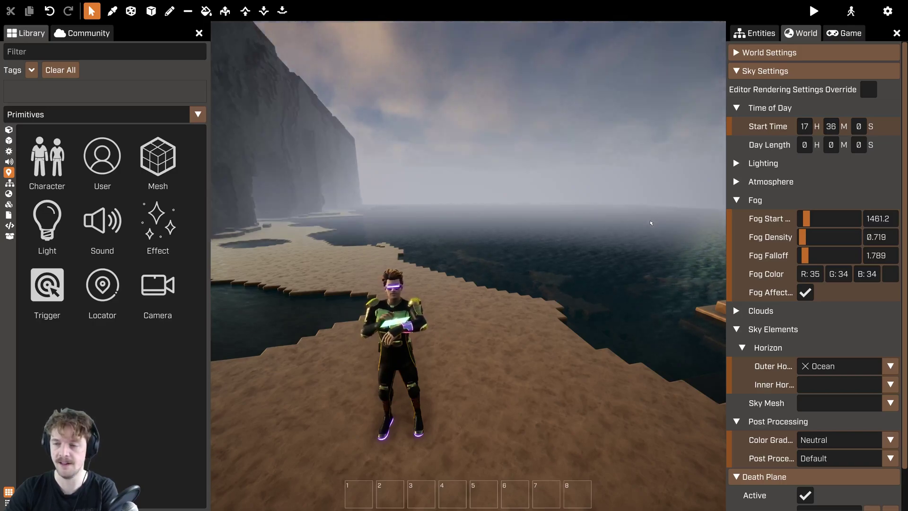
right_drag(586, 276, 469, 266)
key(ctrl+z)
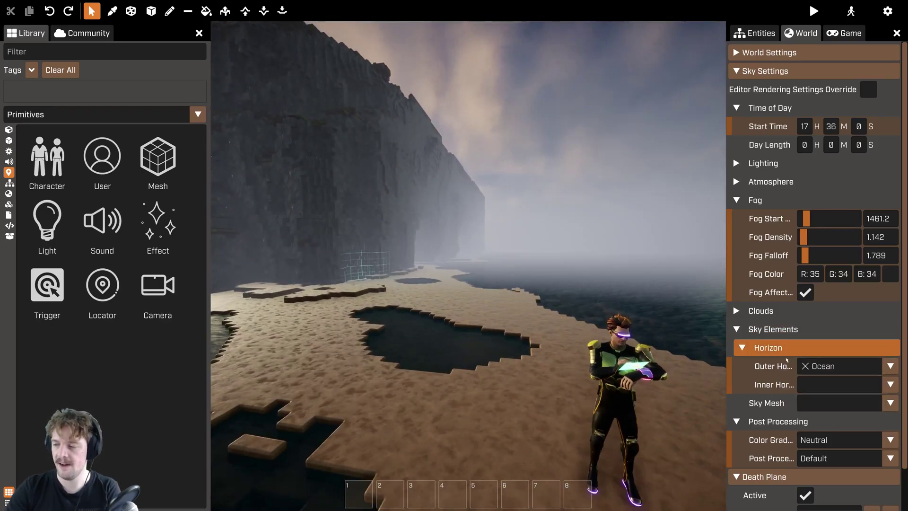
Try the Asteroid Belt sky mesh, look at it in the sky above the cliffs, and clear it
click(822, 406)
click(815, 434)
right_drag(469, 266, 468, 266)
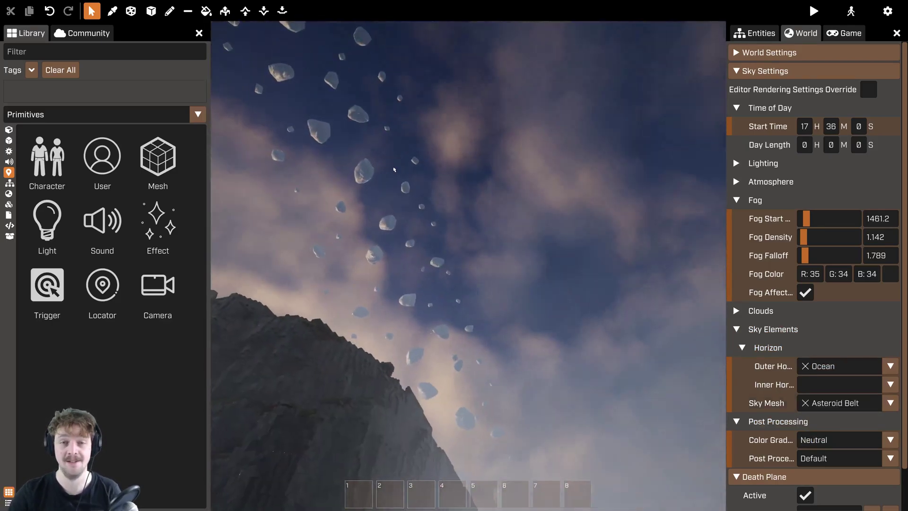
click(806, 403)
mouse_move(542, 318)
right_down()
mouse_move(469, 266)
mouse_move(544, 321)
right_up()
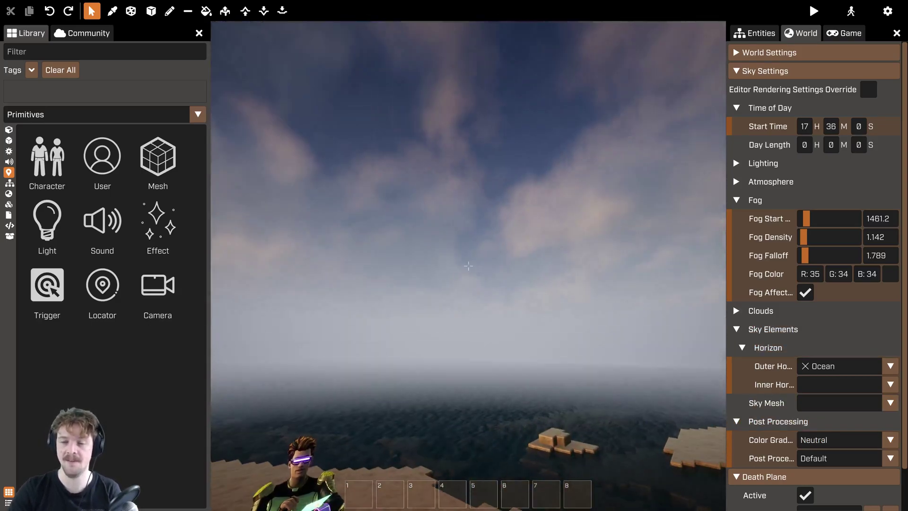
right_drag(468, 266, 532, 258)
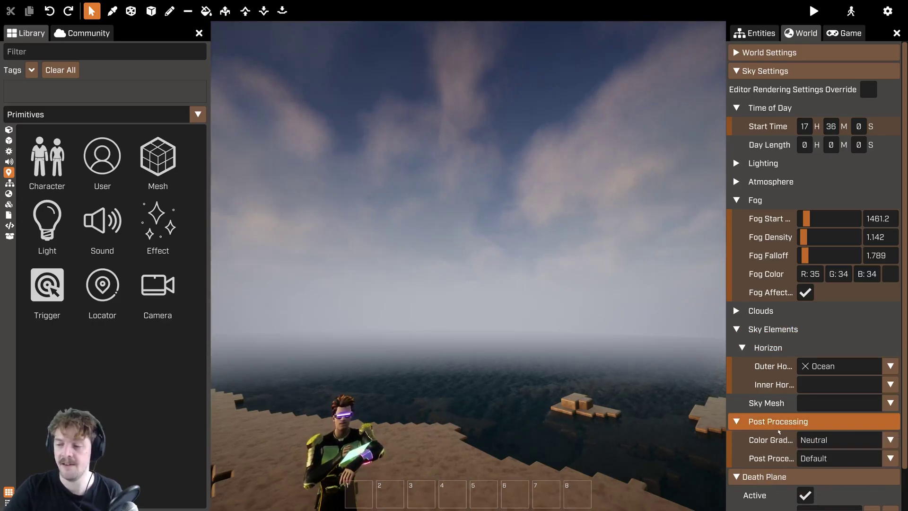
Set the post-processing color grading to Warm and look at the ocean, cliffs and beach
scroll(795, 426, down, 1)
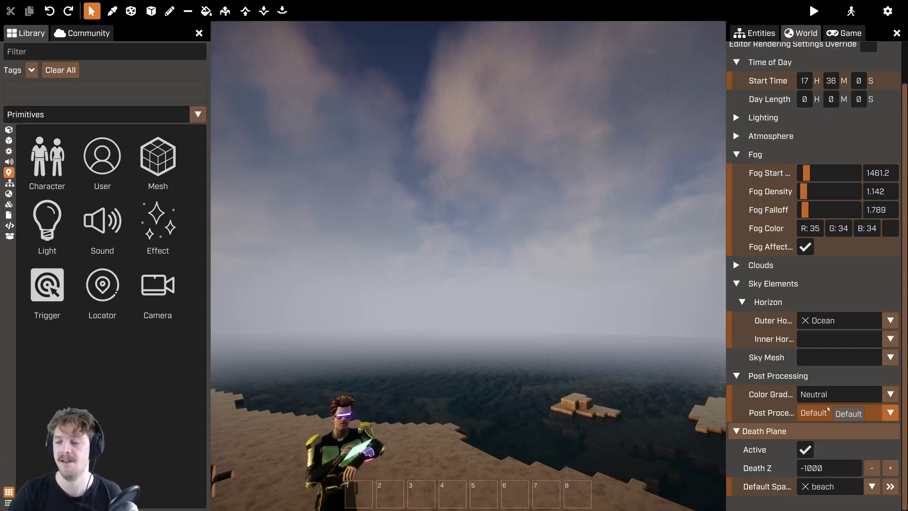
click(829, 402)
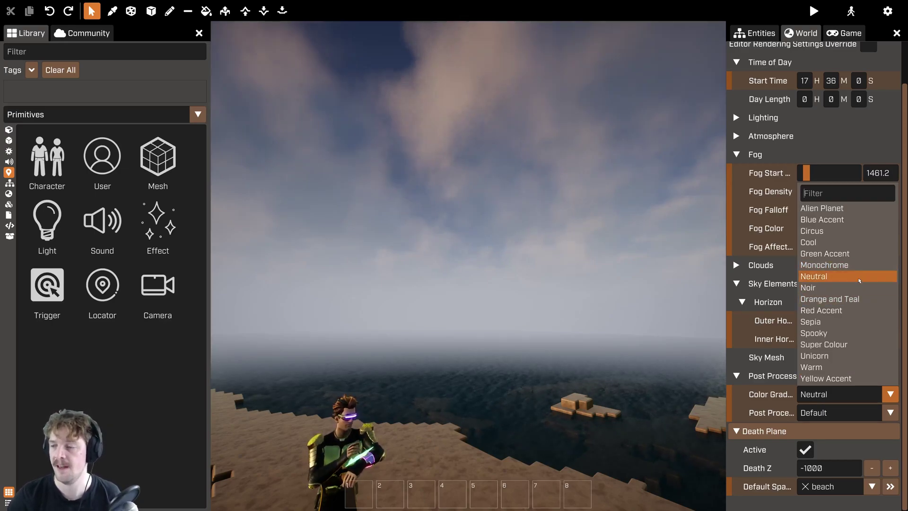
click(835, 400)
click(835, 401)
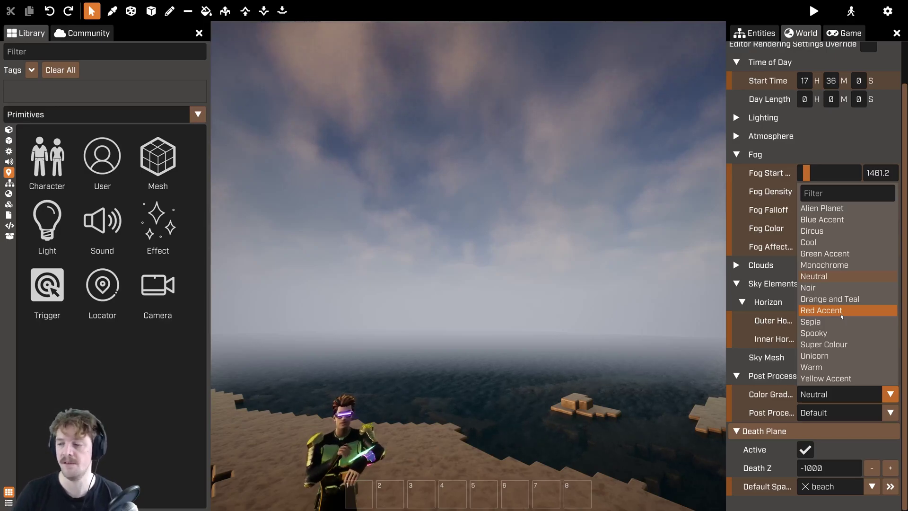
click(812, 367)
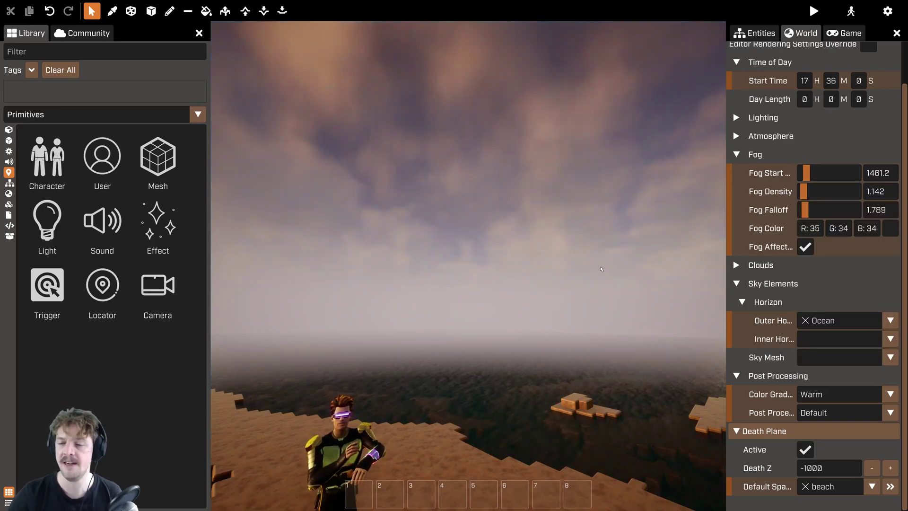
right_drag(468, 266, 464, 402)
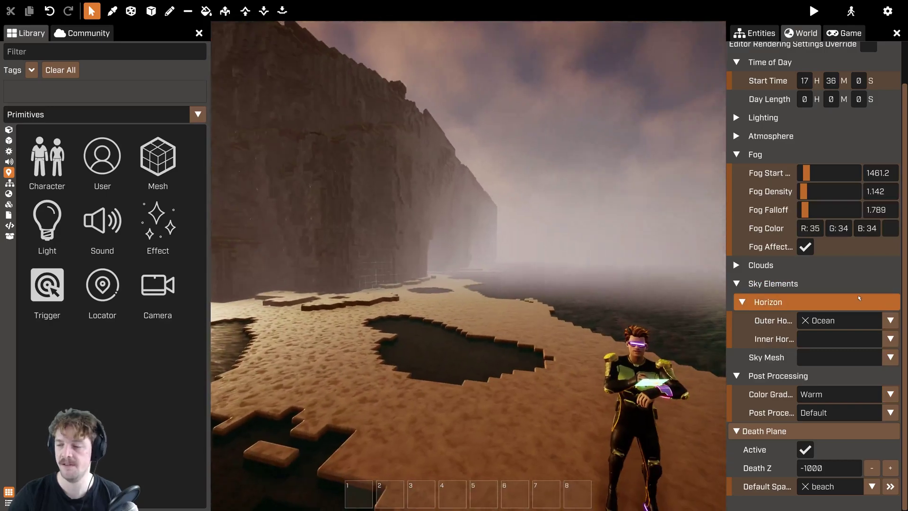
Compare the Cool and Super Colour color gradings on the cliffs and beach
click(850, 396)
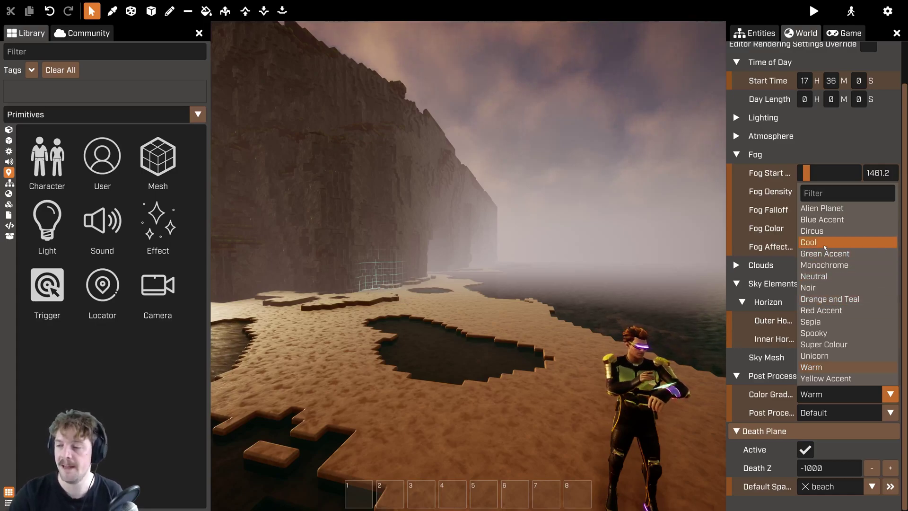
click(808, 242)
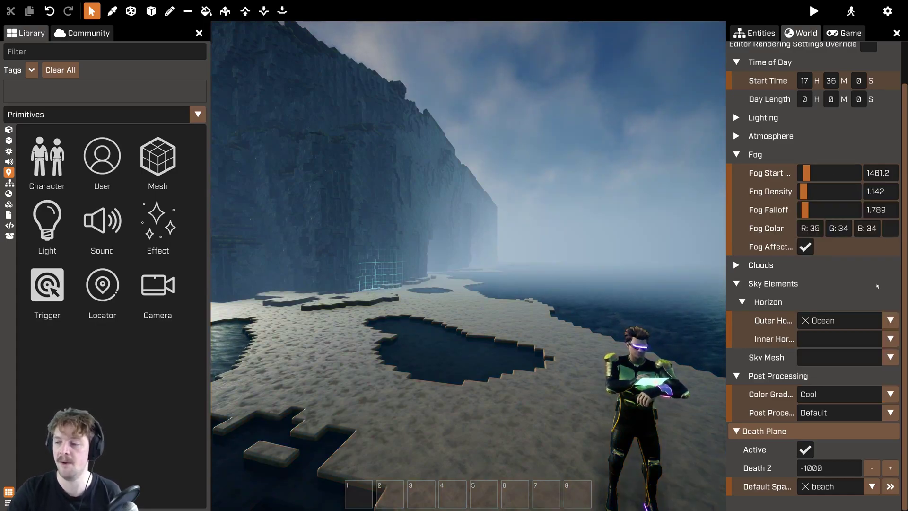
click(842, 395)
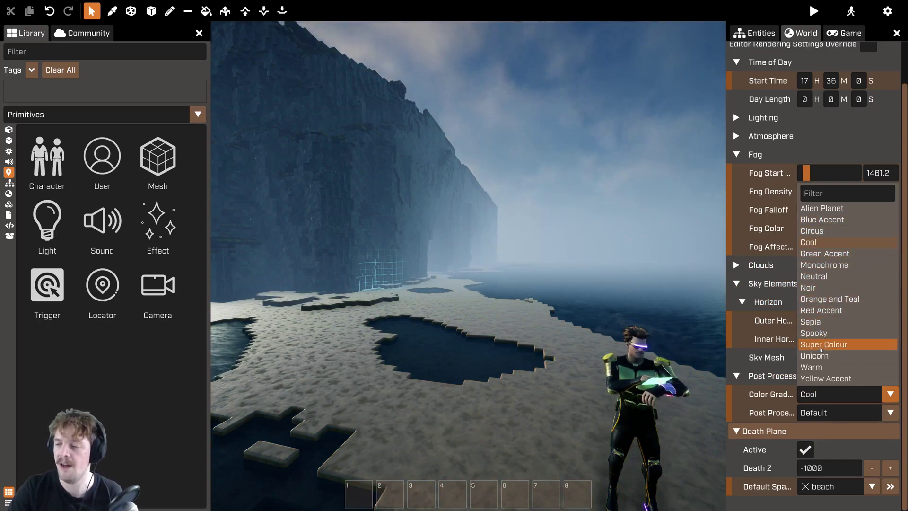
click(814, 345)
mouse_move(619, 236)
right_down()
mouse_move(525, 218)
mouse_move(618, 236)
right_up()
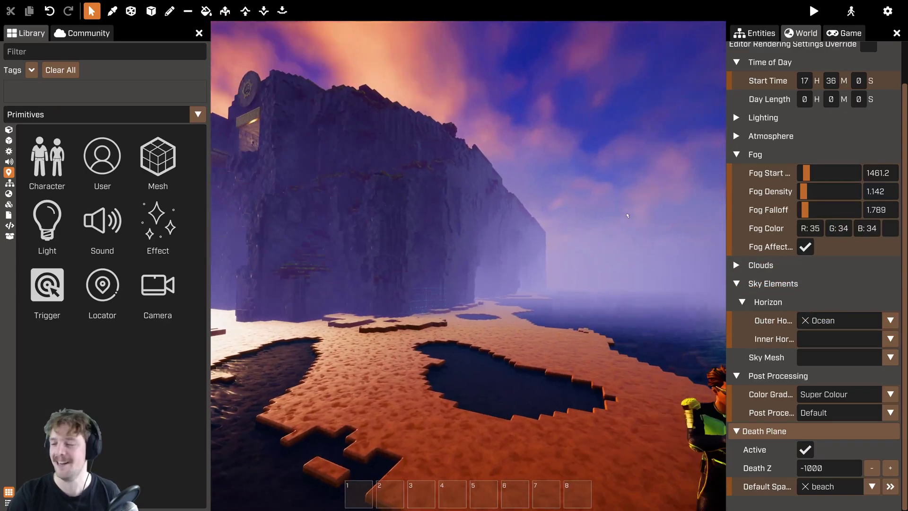
Try the Monochrome and Noir color gradings on the scene, and return the color grading to Neutral
click(855, 393)
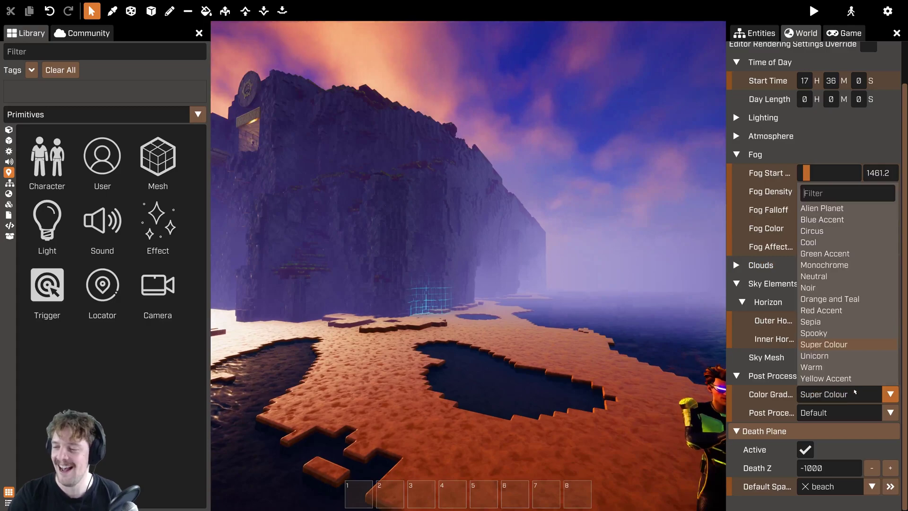
click(837, 265)
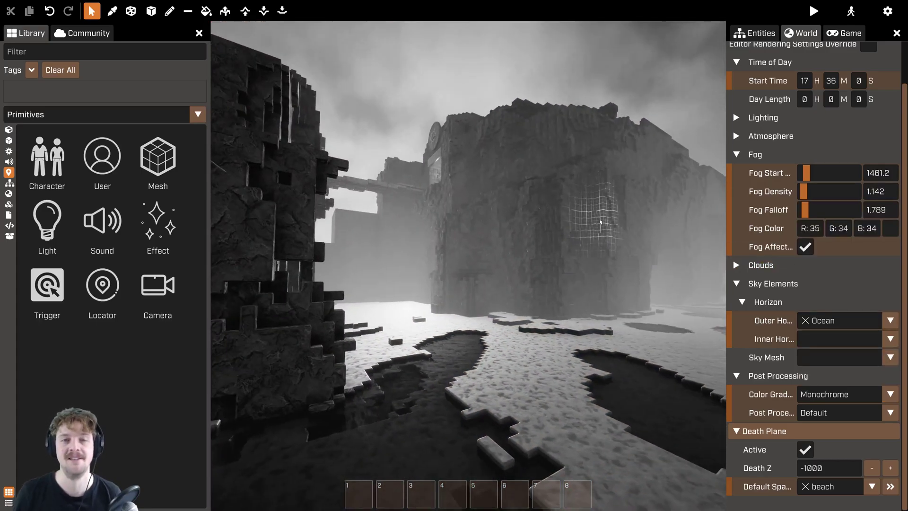
click(837, 394)
click(827, 287)
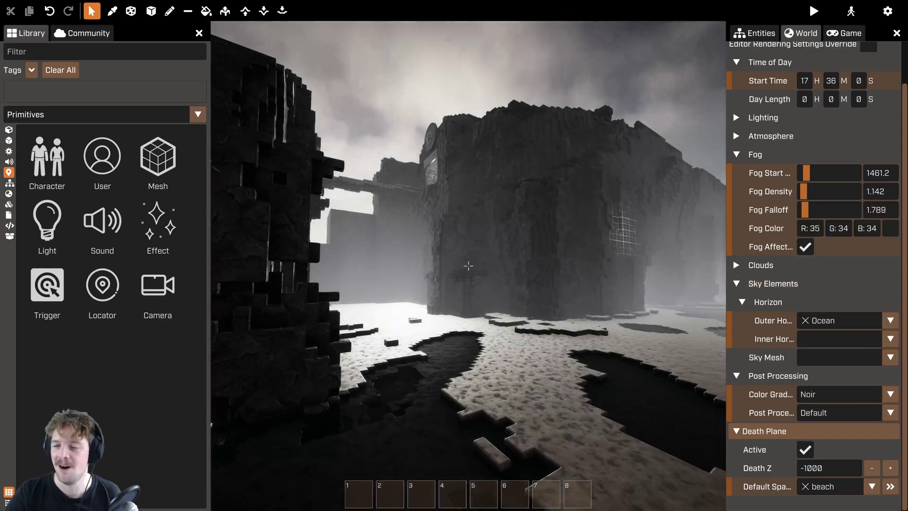
click(866, 393)
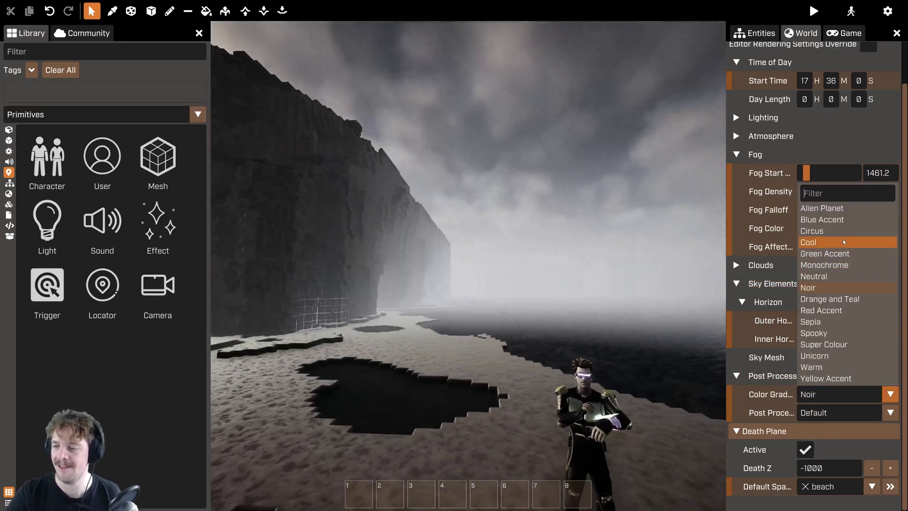
click(838, 277)
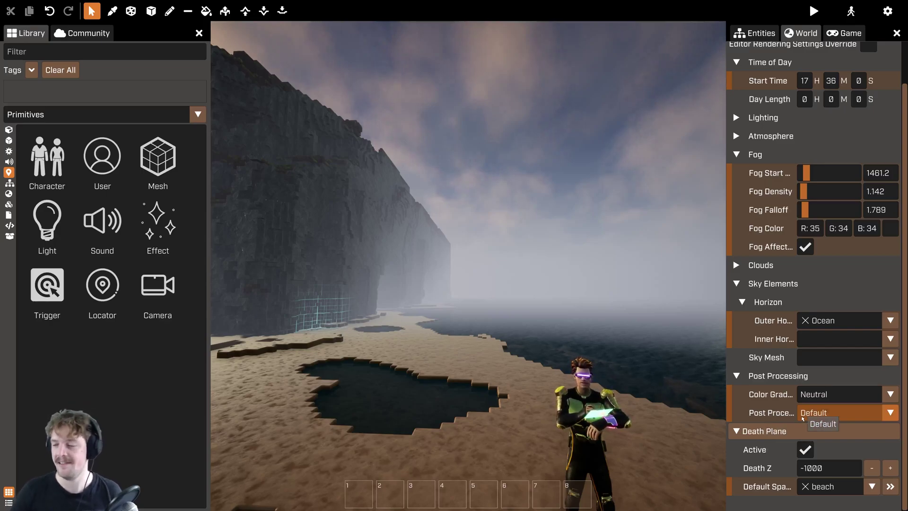
Set the post process effect to Cel Shaded and examine it on the beach, cliffs and gargoyle ruins
click(803, 417)
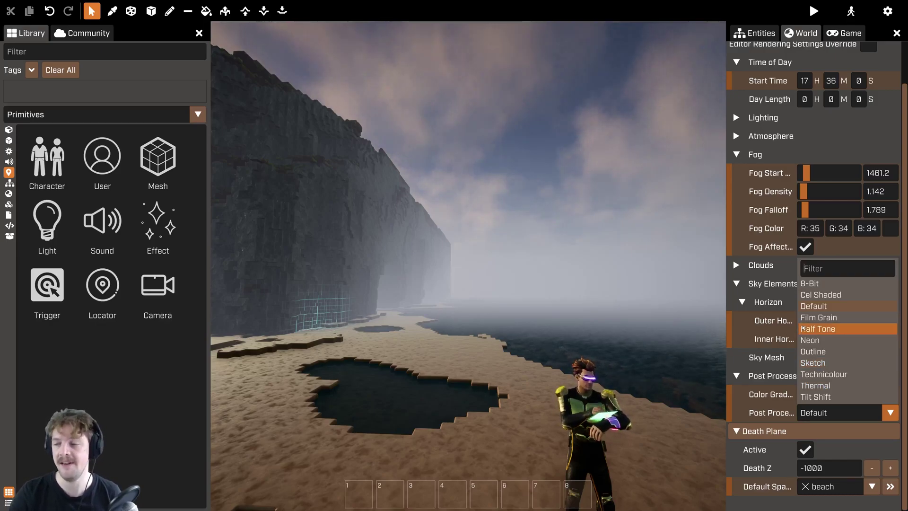
click(835, 296)
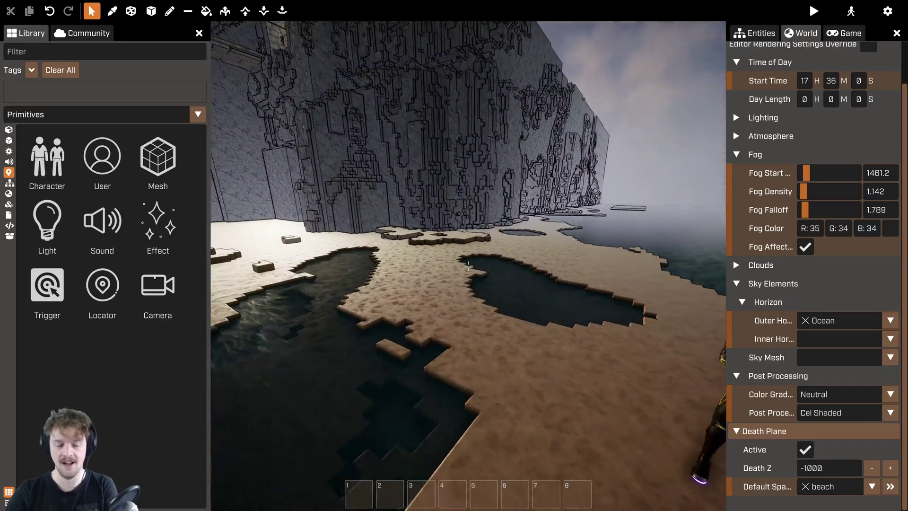
right_drag(468, 266, 371, 293)
key(d)
key(w)
right_drag(385, 199, 367, 217)
key(s)
right_drag(468, 266, 551, 232)
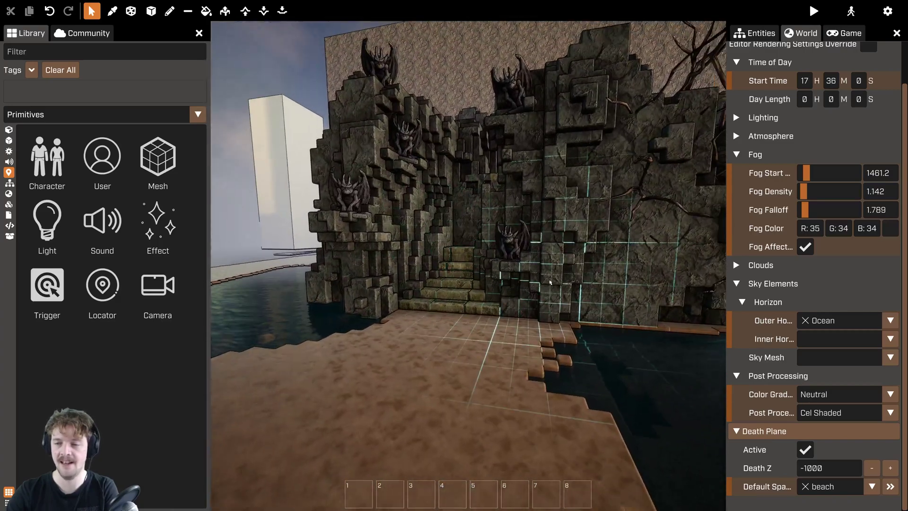
Face the player character on the beach and set the post process effect to Thermal
right_drag(431, 236, 374, 284)
key(s)
key(w)
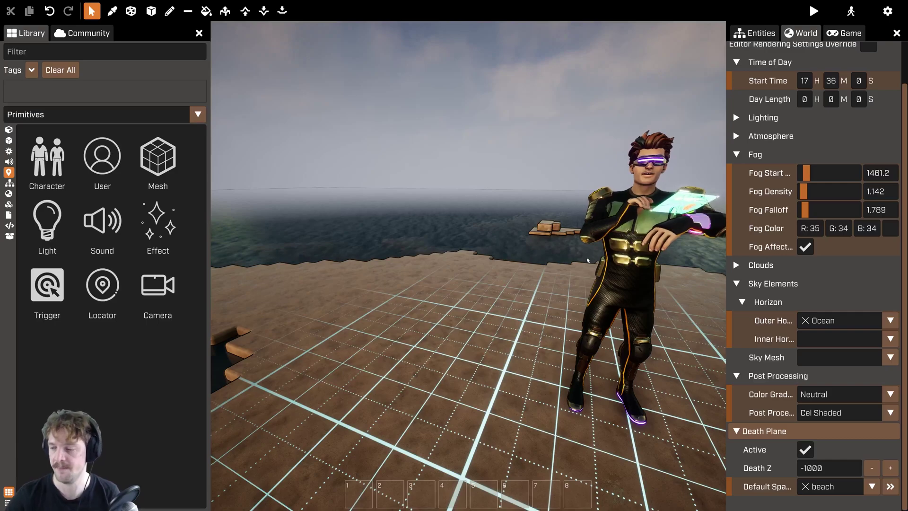
click(845, 413)
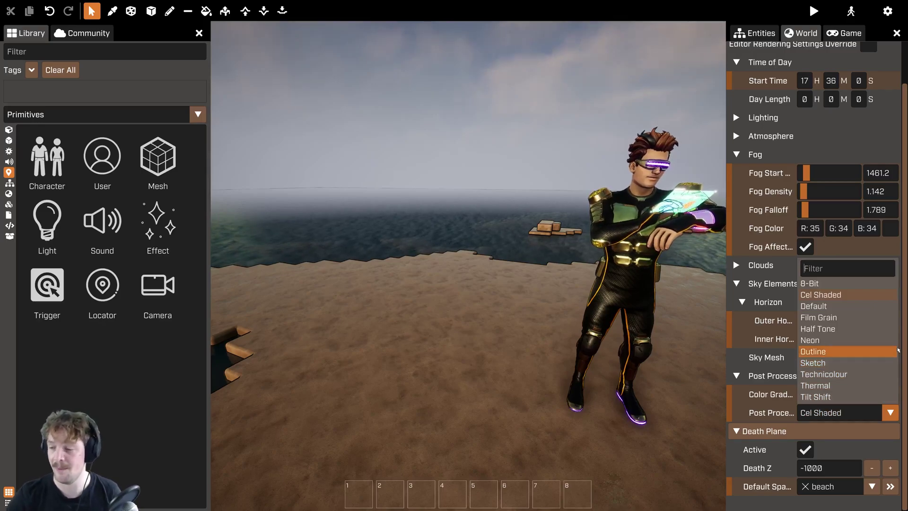
click(826, 386)
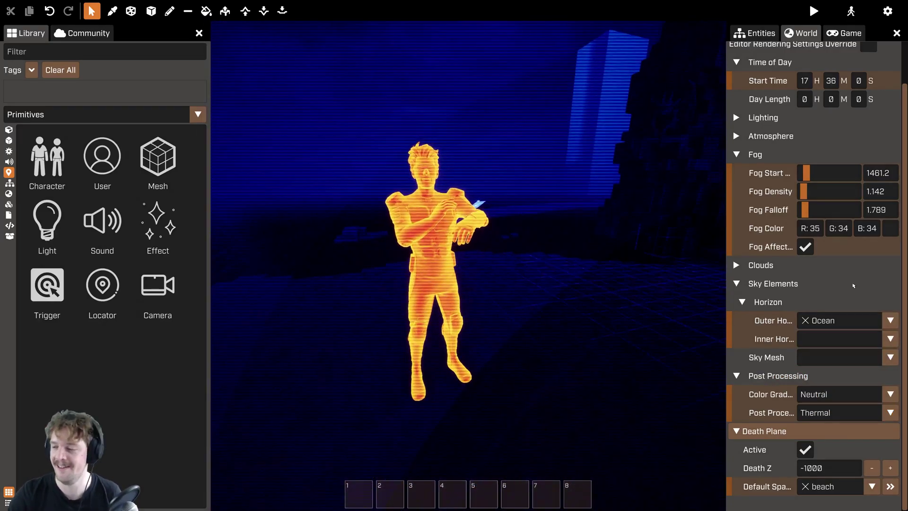
Set the post process effect to Sketch and examine it on the character, ocean, beach and cliffs
click(842, 410)
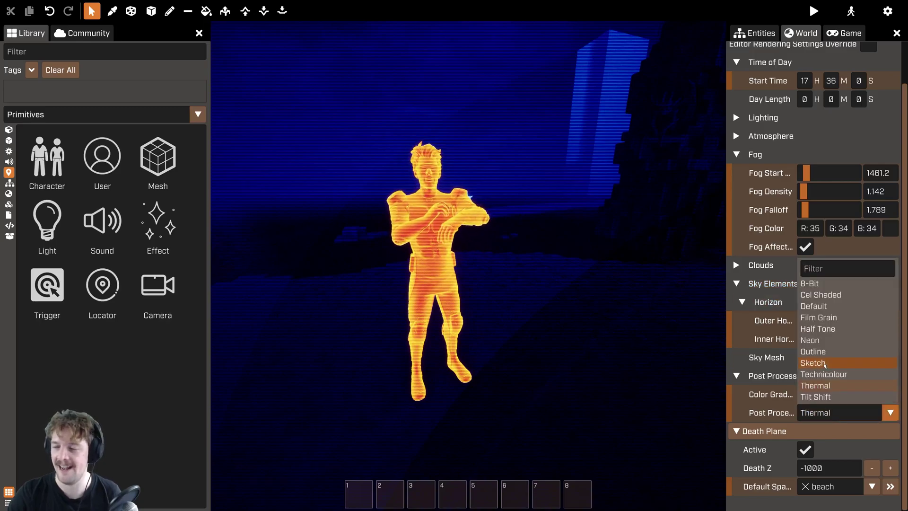
click(814, 363)
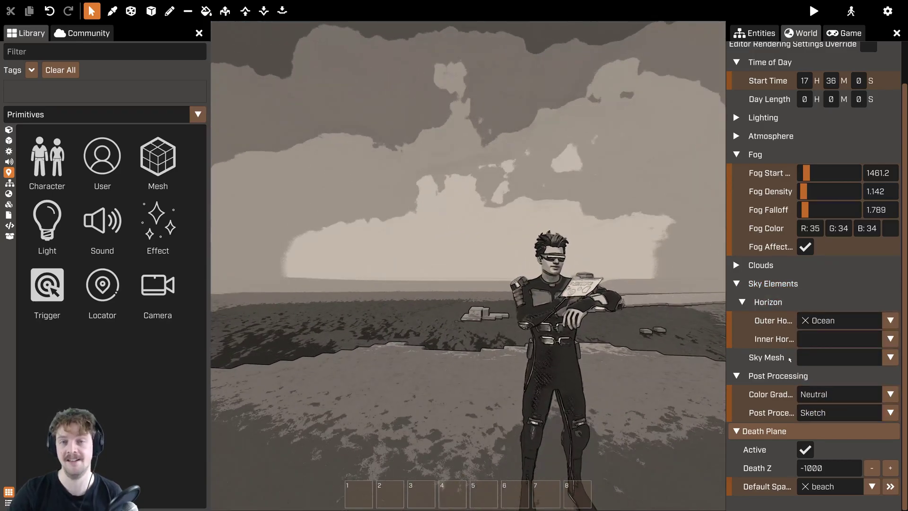
click(809, 412)
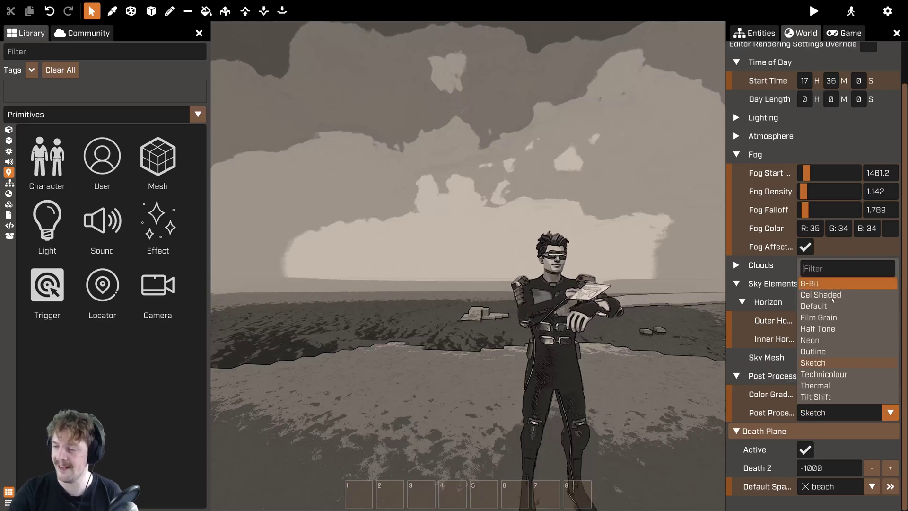
click(815, 363)
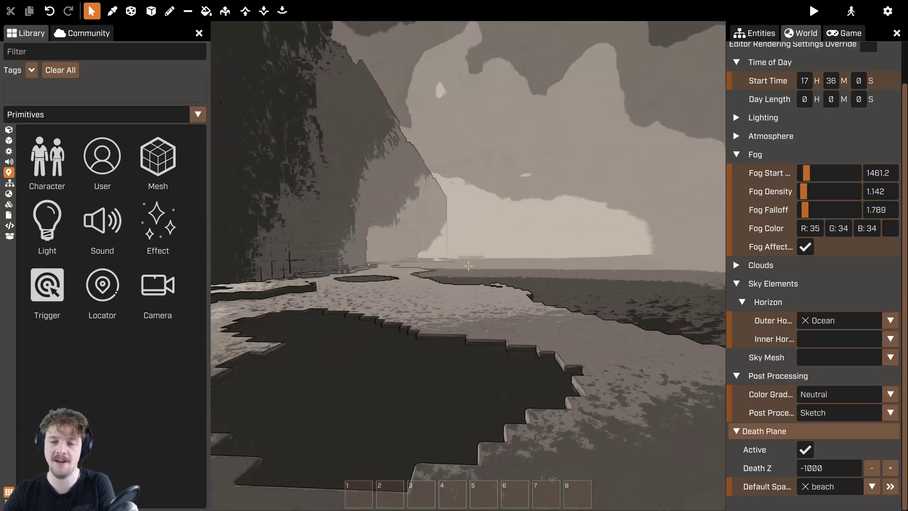
key(s)
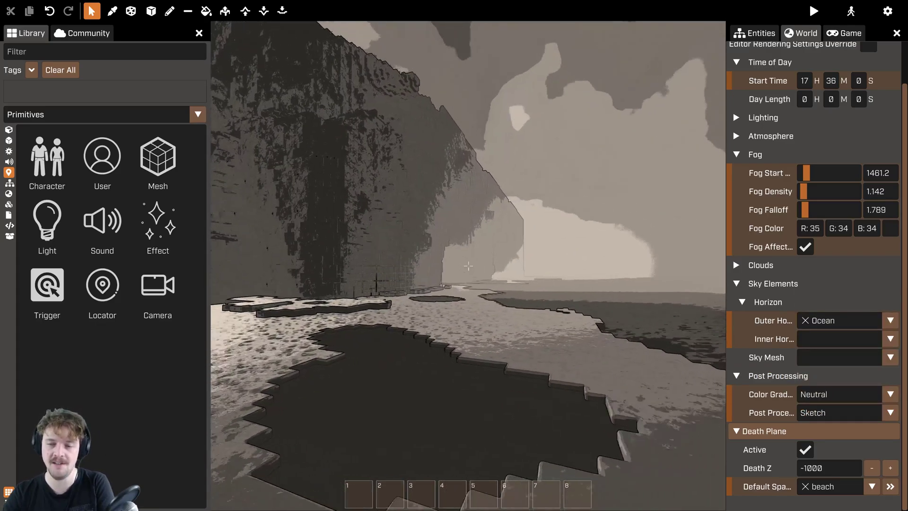
key(w)
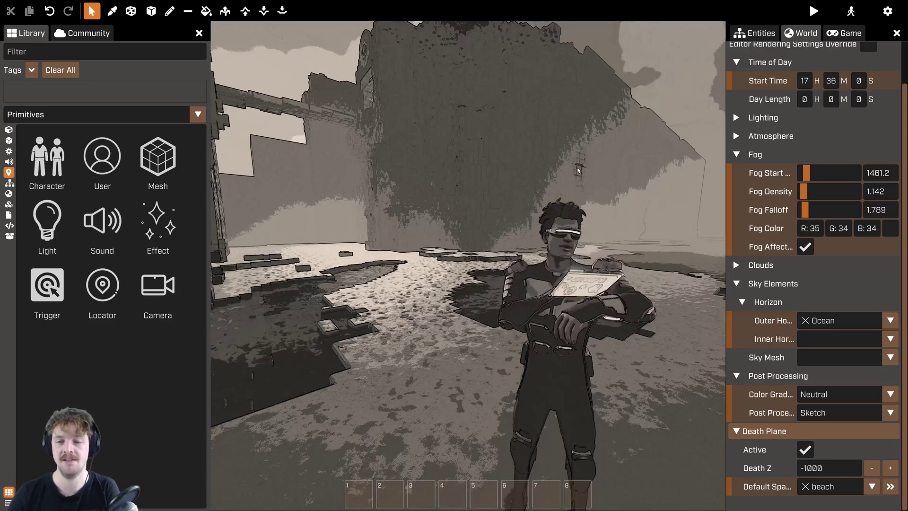
right_drag(579, 171, 468, 142)
key(s)
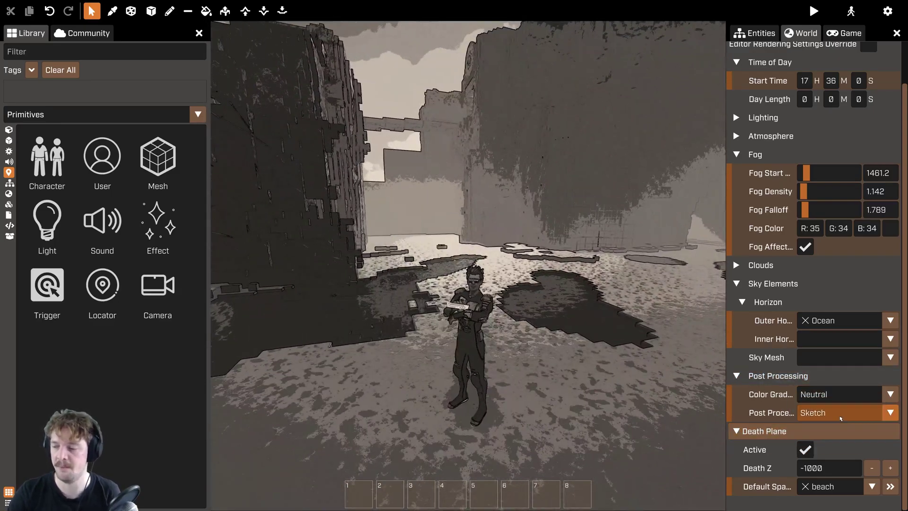
Return the post process effect to Default and review the sky settings and the foggy beach scene
click(837, 413)
click(841, 308)
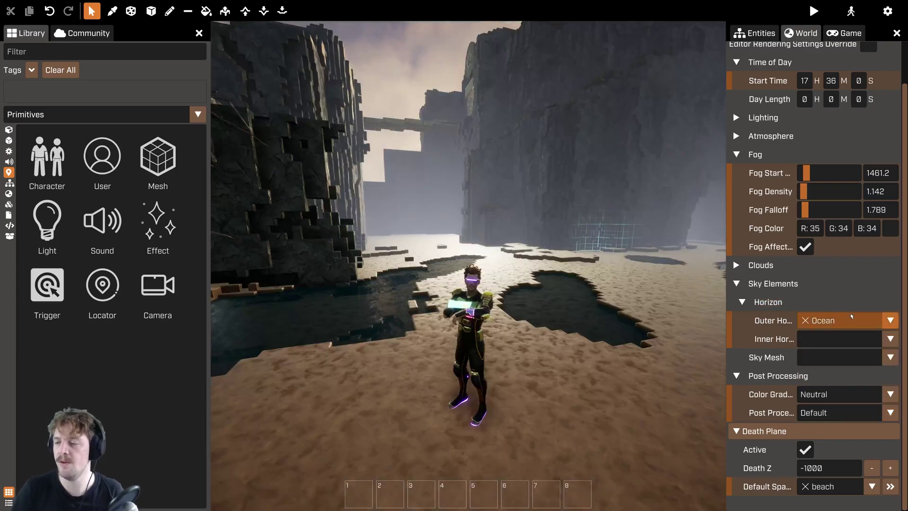
scroll(814, 303, up, 2)
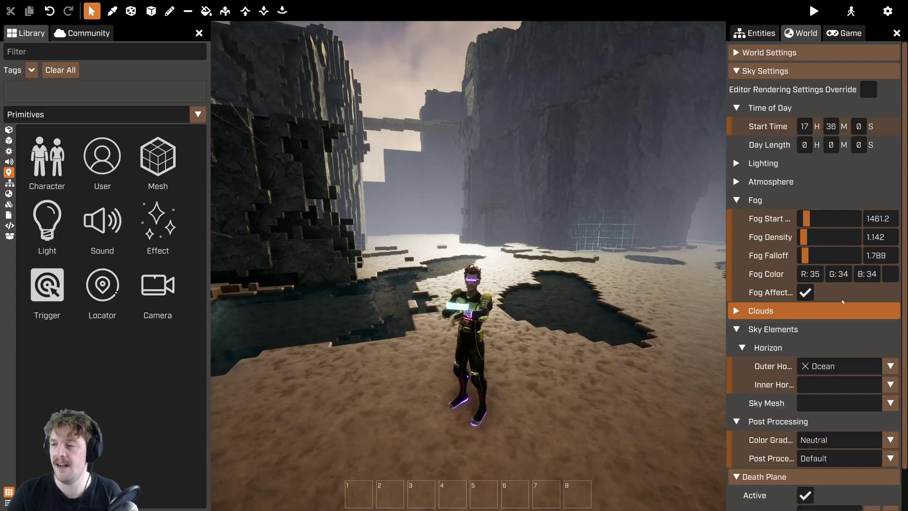
click(743, 72)
click(739, 73)
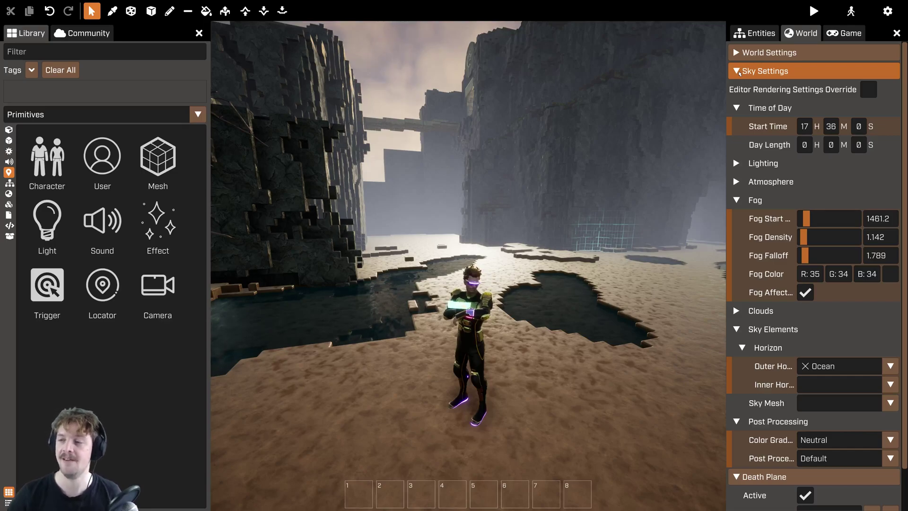
scroll(811, 458, down, 2)
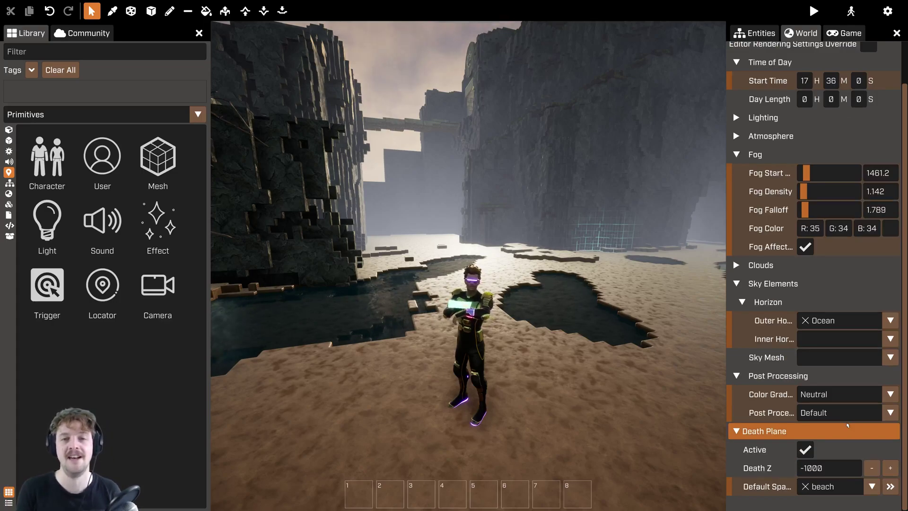
mouse_move(554, 233)
right_down()
mouse_move(662, 222)
mouse_move(421, 225)
mouse_move(610, 239)
mouse_move(554, 227)
right_up()
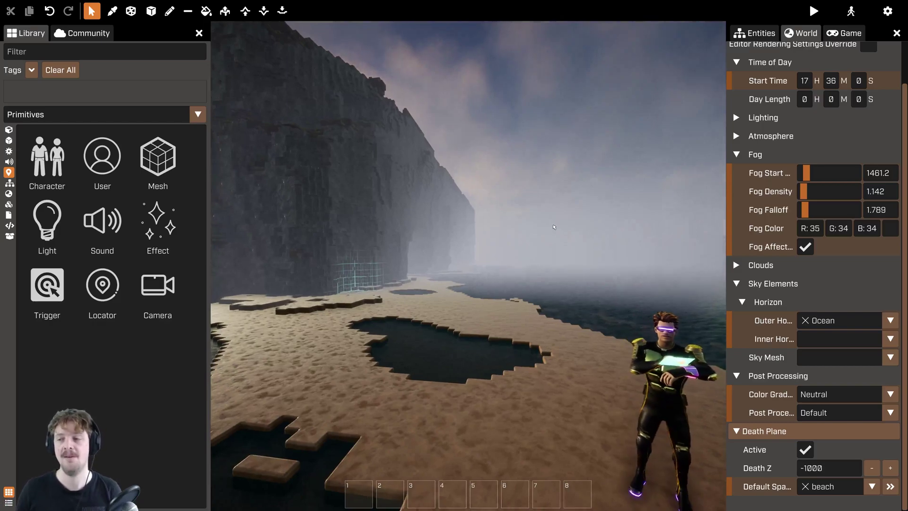
scroll(813, 249, up, 2)
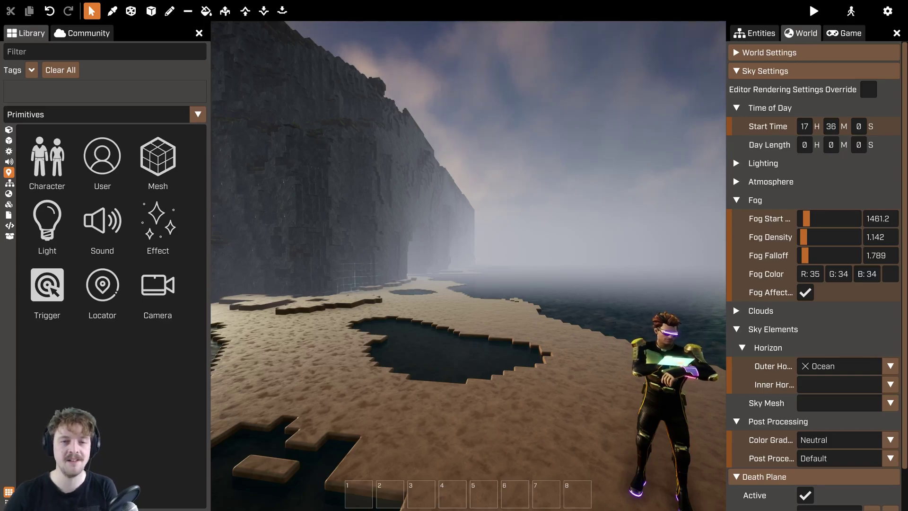
Search the community packages for "SMOOTH"
click(85, 33)
click(97, 50)
text(SMOOTH)
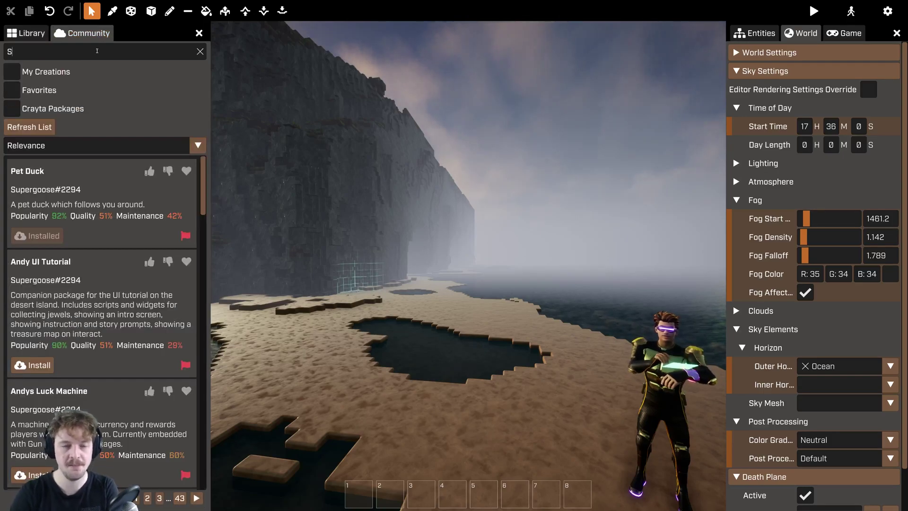